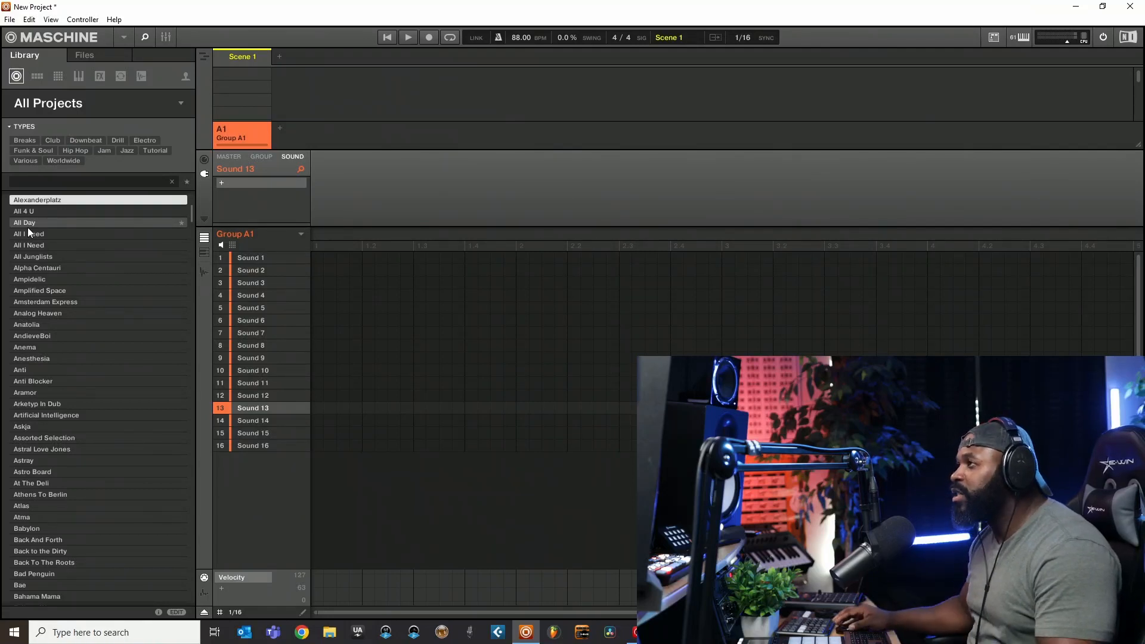
- Open the All sounds folder on drive E: in the file browser
click(91, 55)
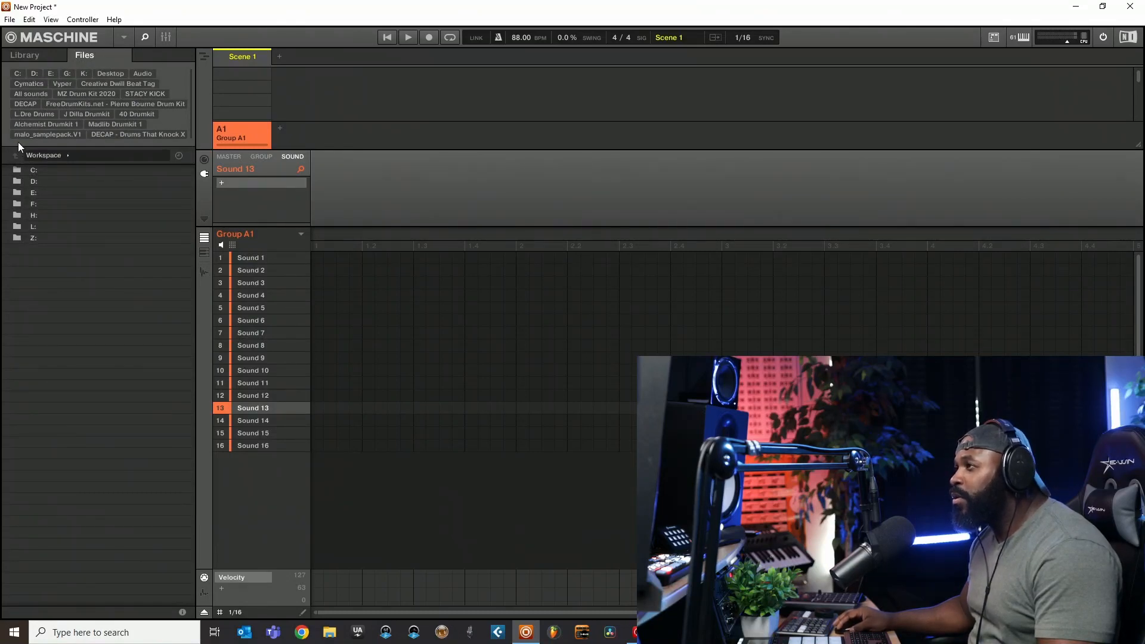
click(33, 193)
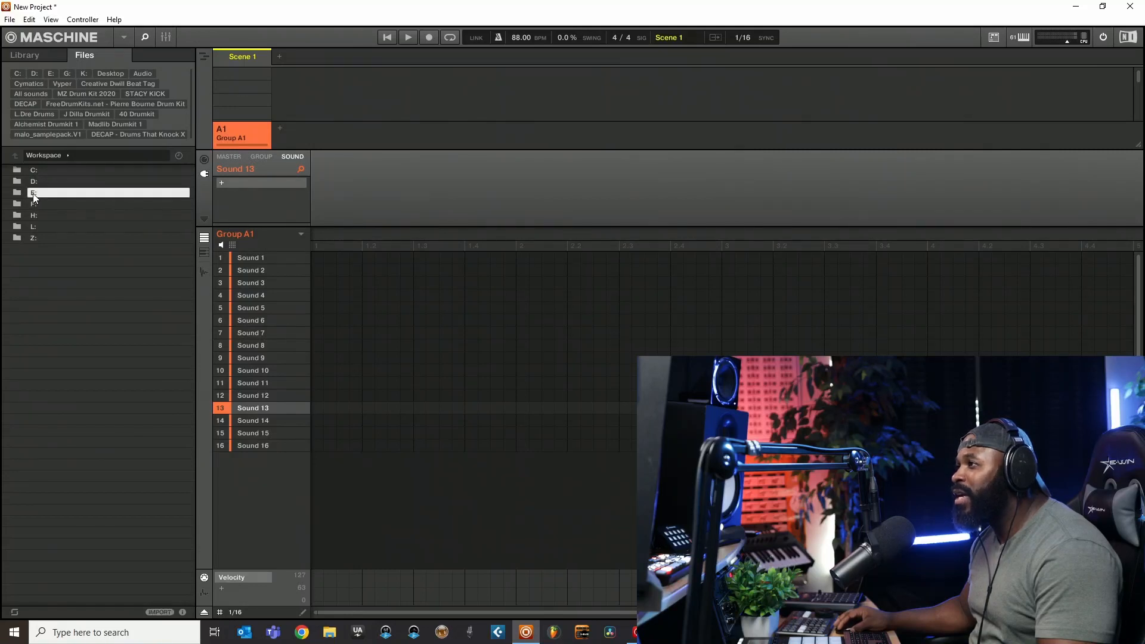
click(33, 193)
click(39, 217)
double_click(38, 217)
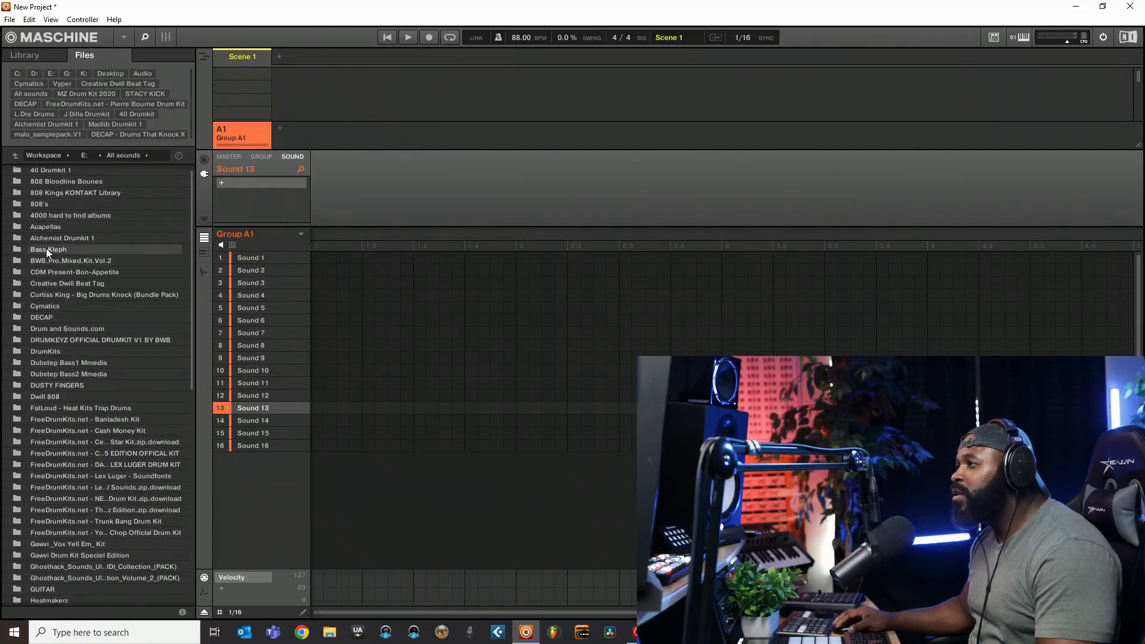
- Look through the sample folders in All sounds and show the available options for the 808's folder
scroll(63, 331, down, 7)
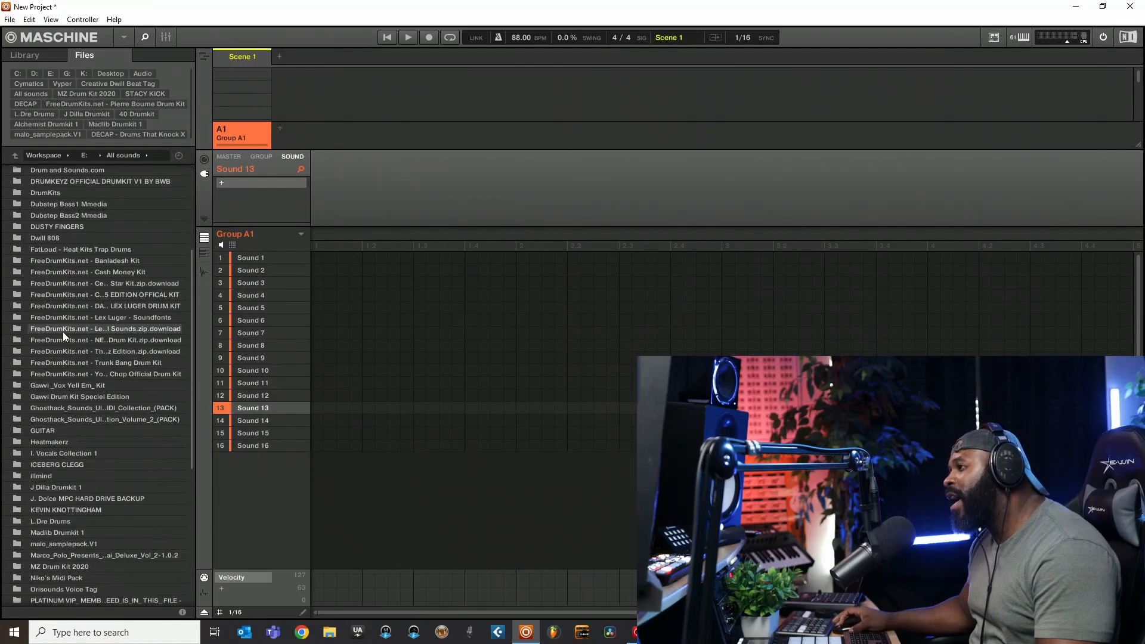
scroll(66, 324, up, 3)
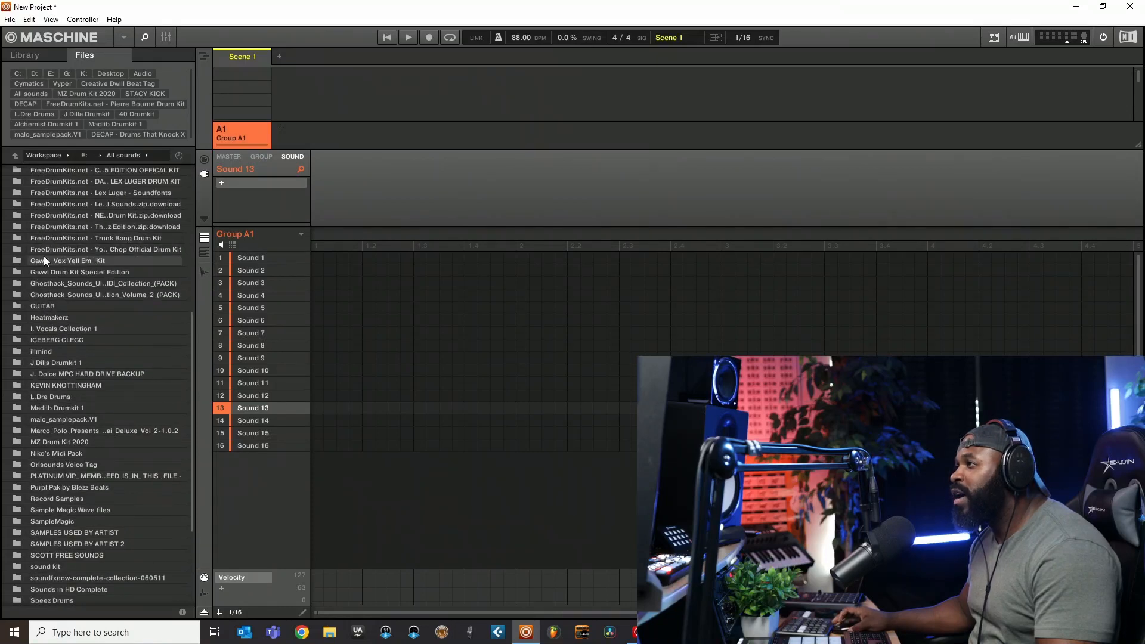
scroll(43, 255, up, 5)
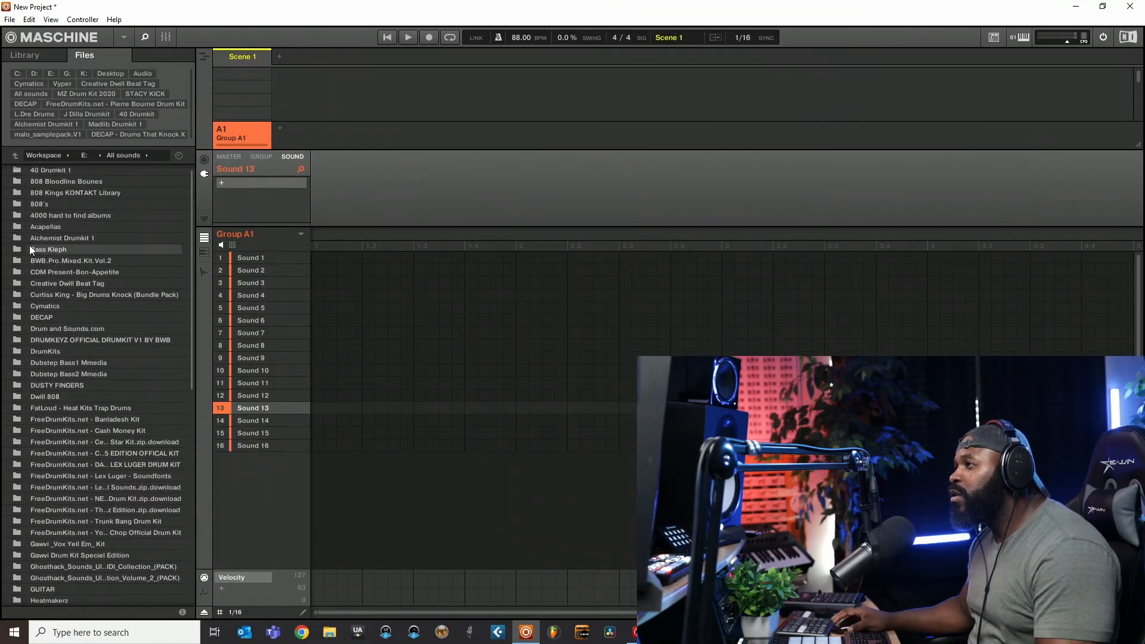
click(30, 201)
right_click(29, 203)
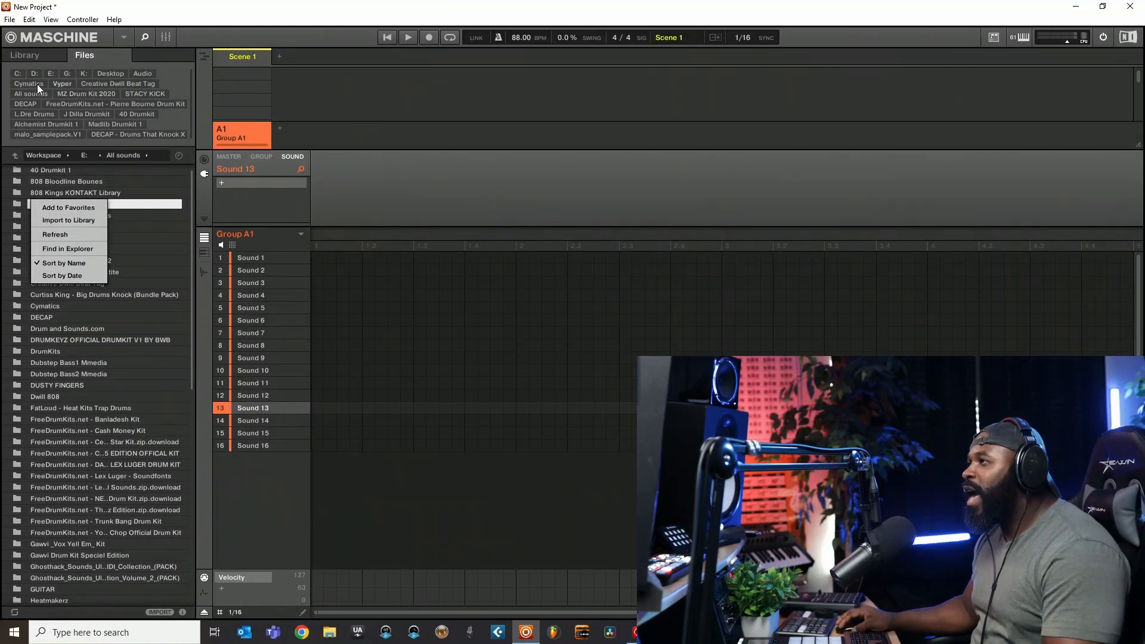
- Open the favorite folder DECAP - Drums That Knock X in the file browser
click(142, 134)
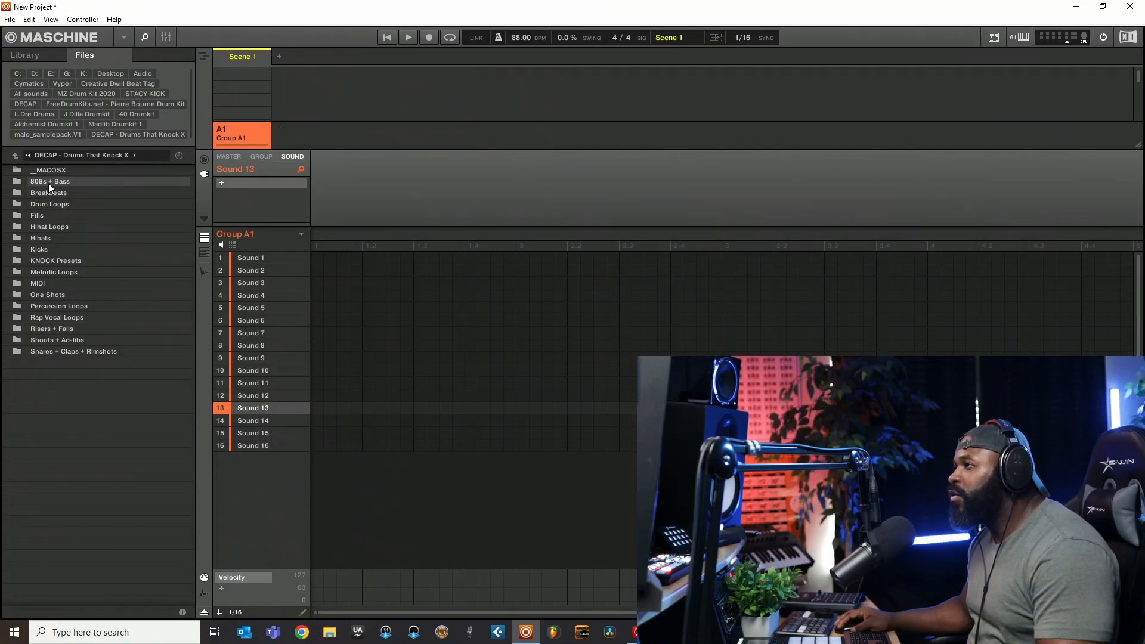
click(30, 55)
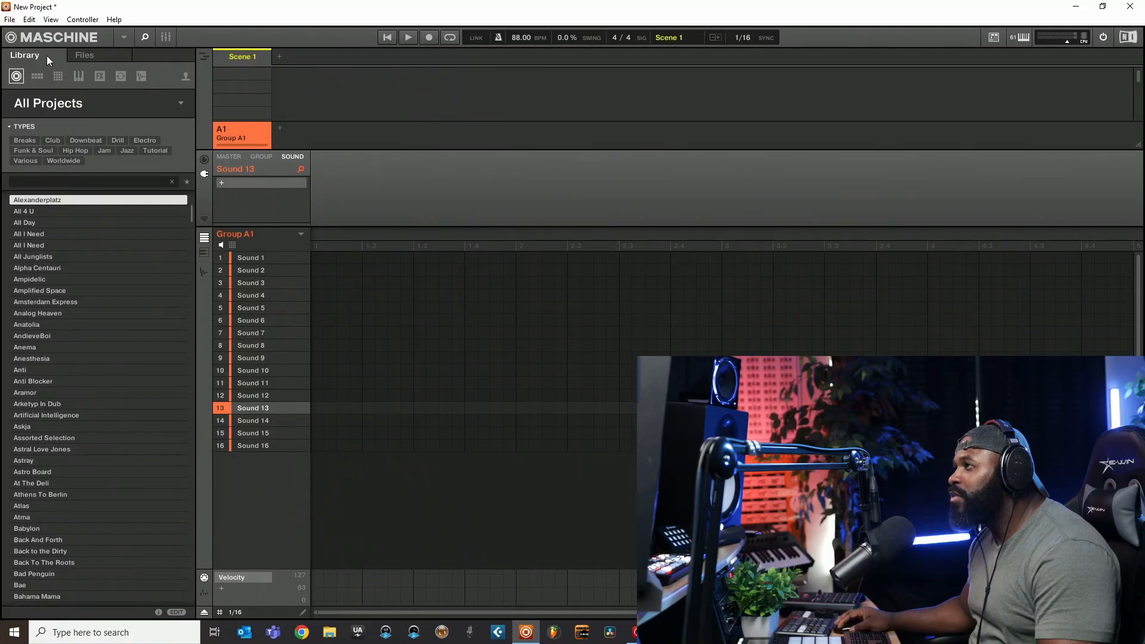
click(86, 54)
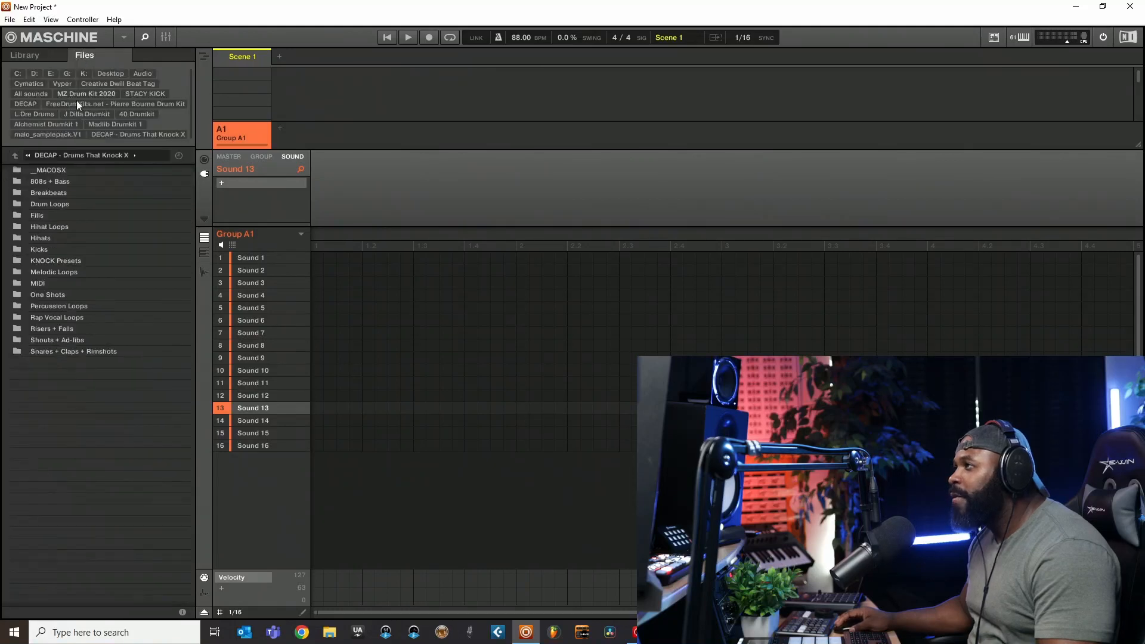
- Try to import the 808s + Bass folder into the library
right_click(48, 178)
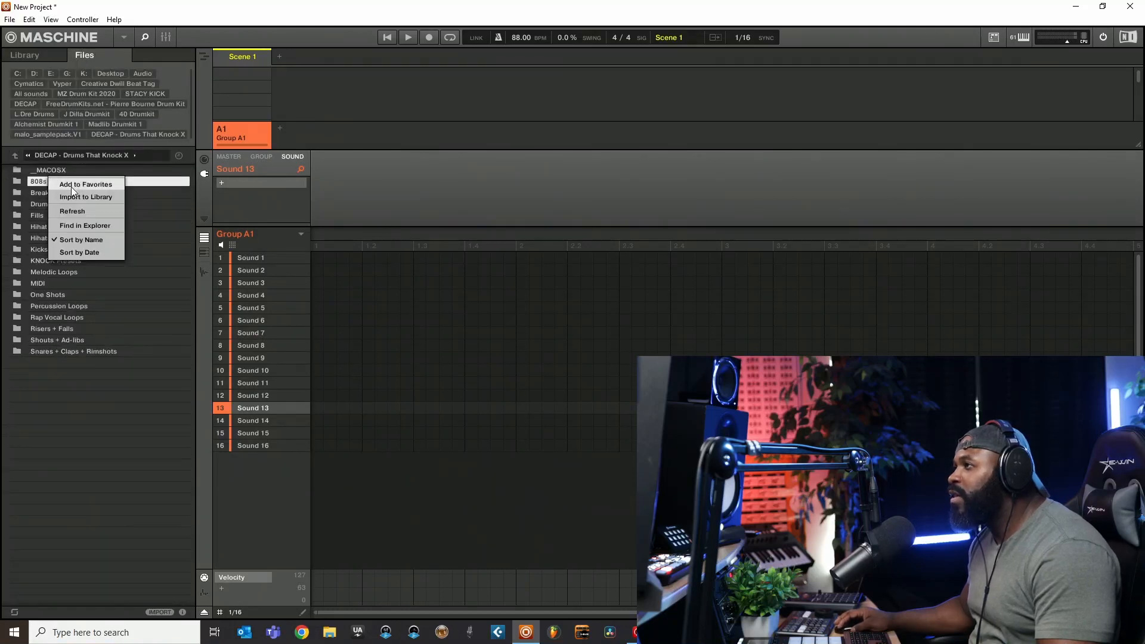
click(72, 424)
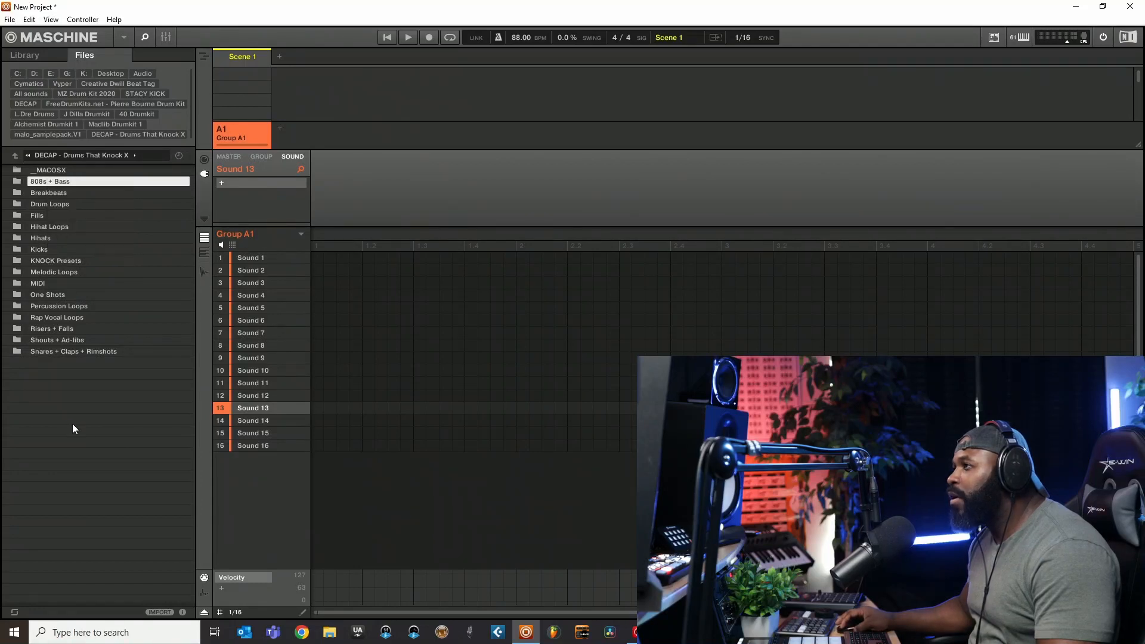
click(160, 612)
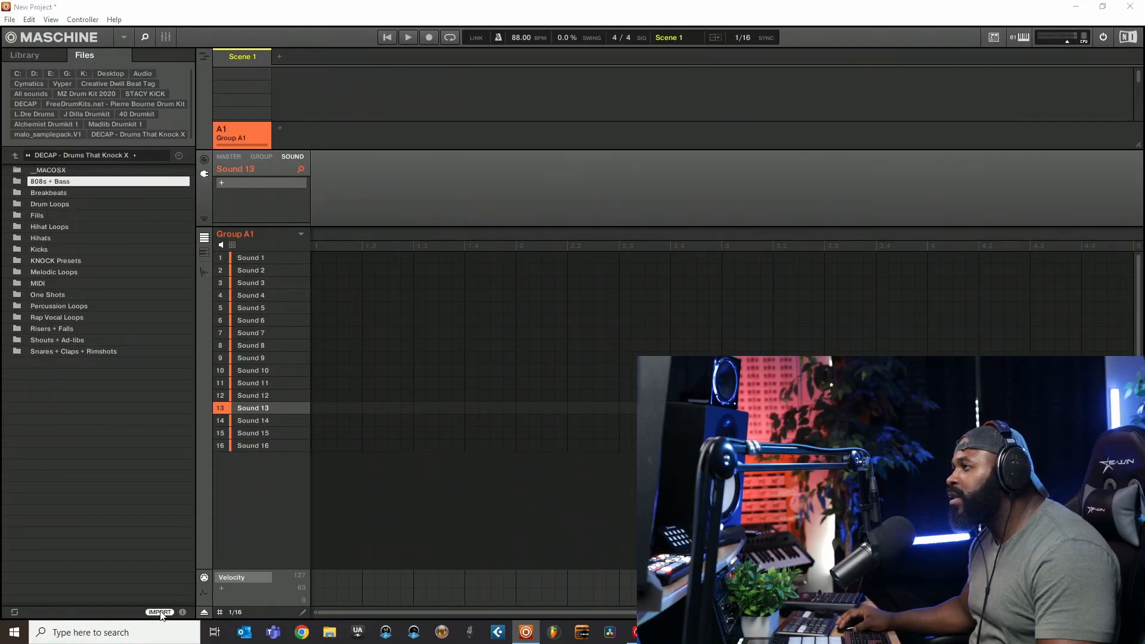
click(662, 346)
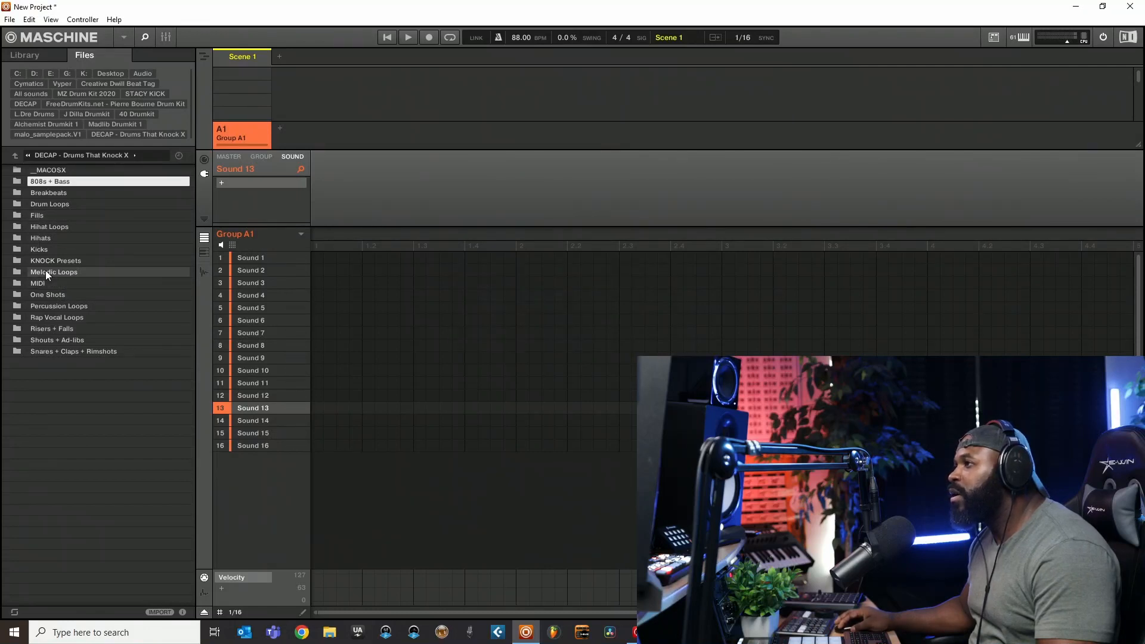
- Try to import the Kicks folder into the library
click(47, 250)
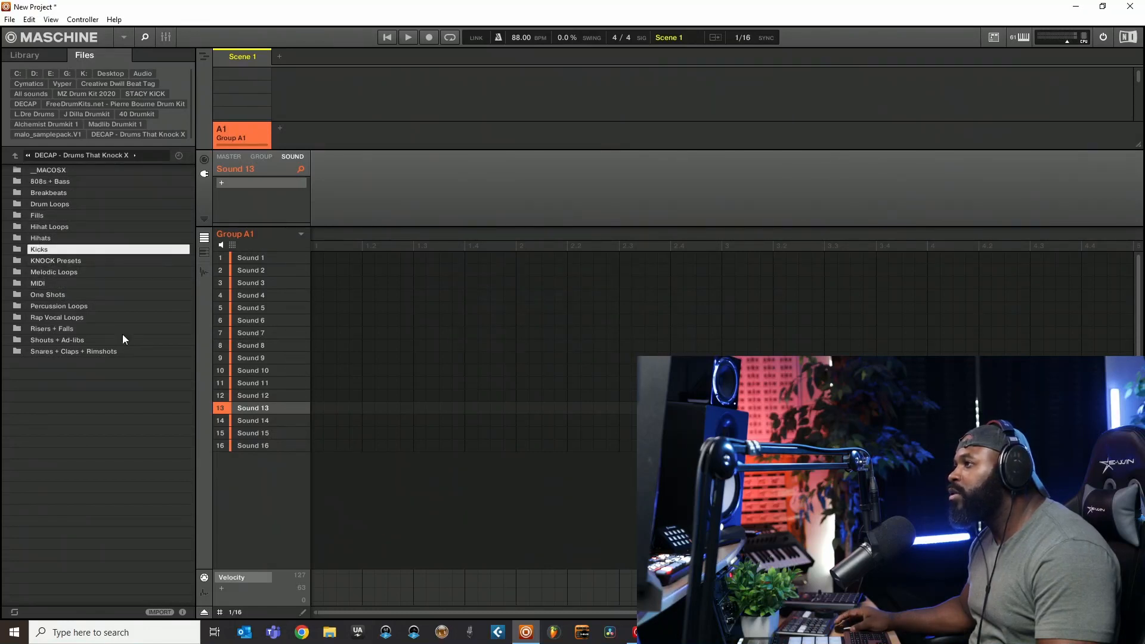
click(166, 612)
click(663, 345)
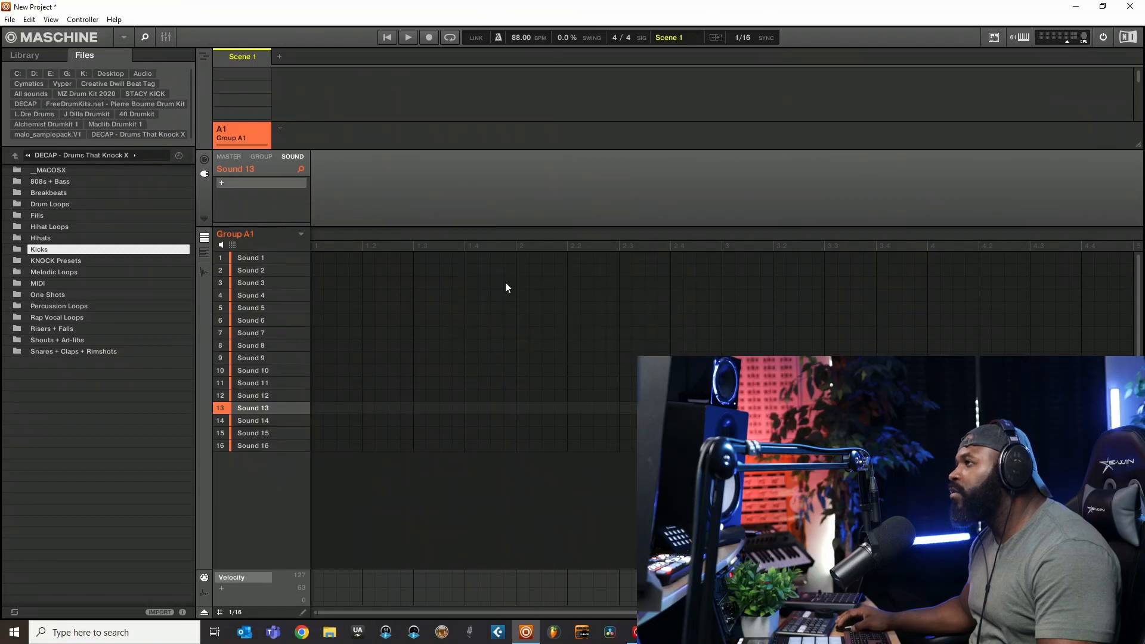
- Go to the DECAP - Drums That Knock Vol. 9 folder and check the samples inside its Fills folder
click(15, 155)
double_click(72, 208)
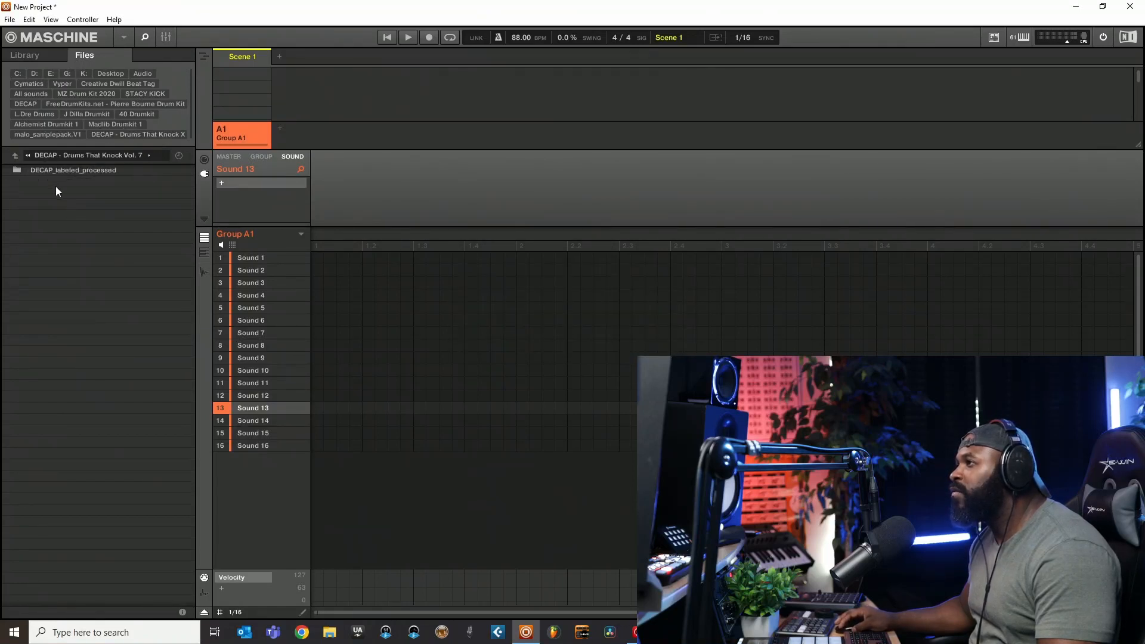
click(13, 156)
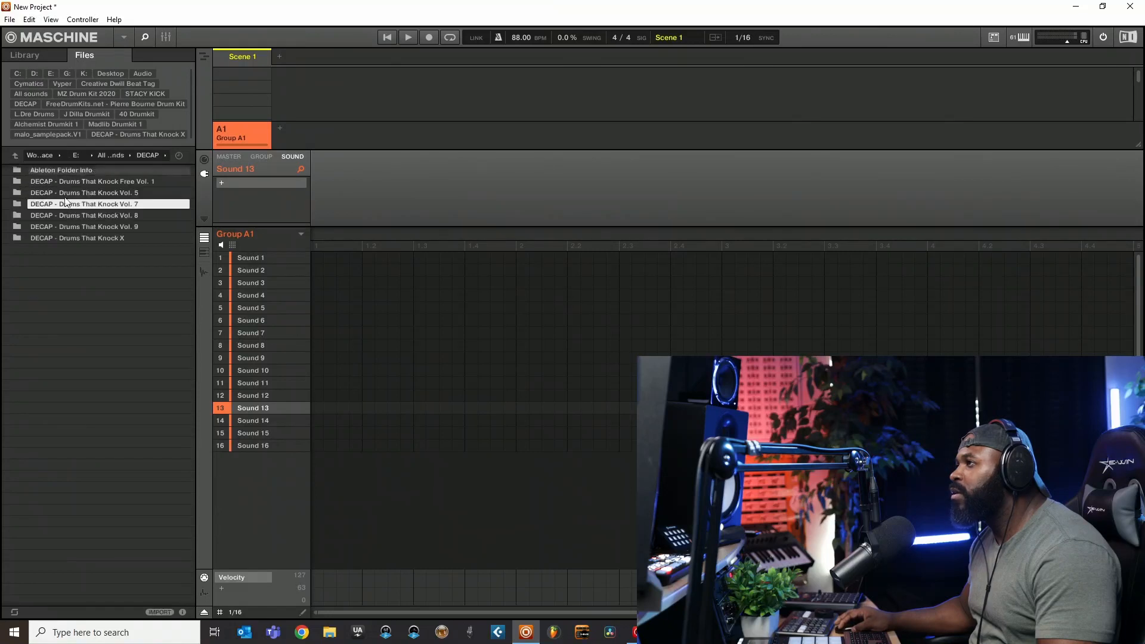
double_click(88, 227)
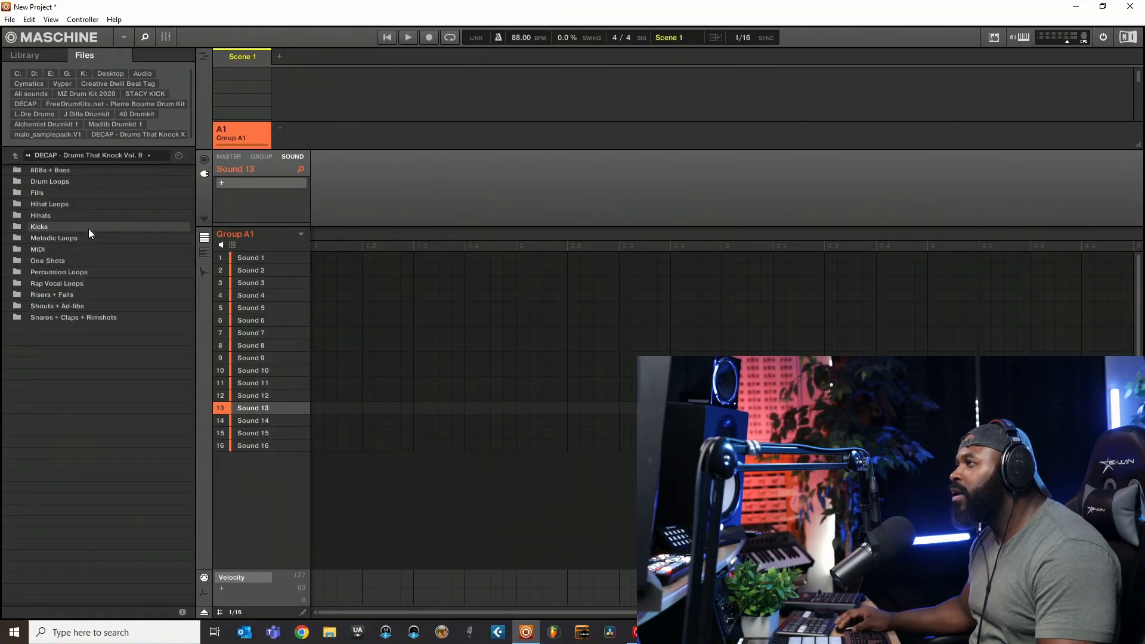
double_click(43, 192)
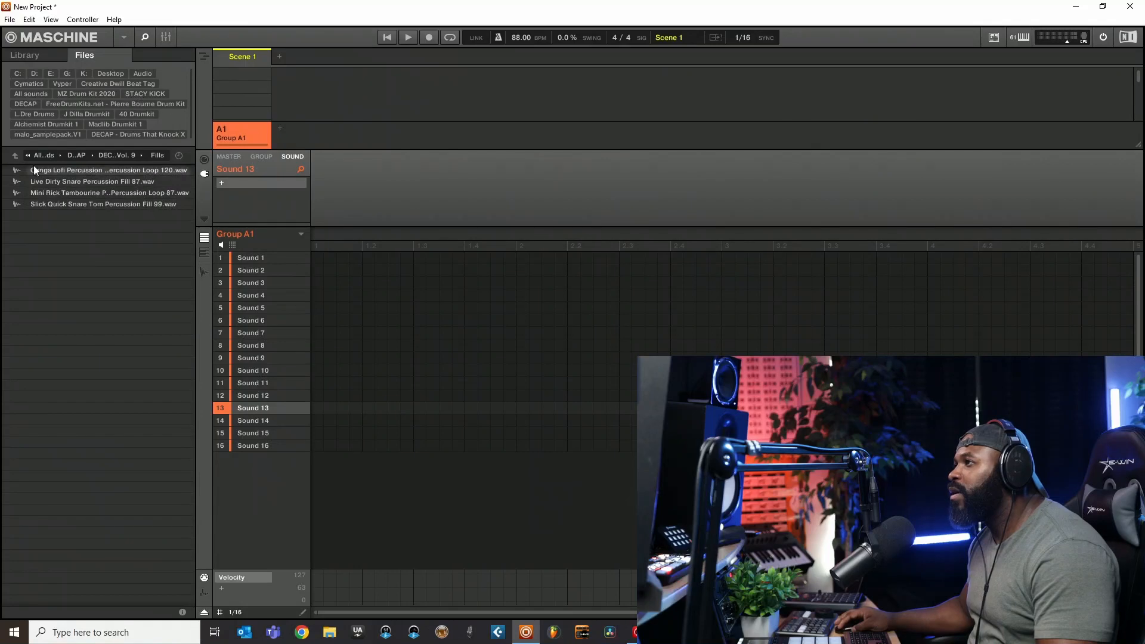
click(15, 155)
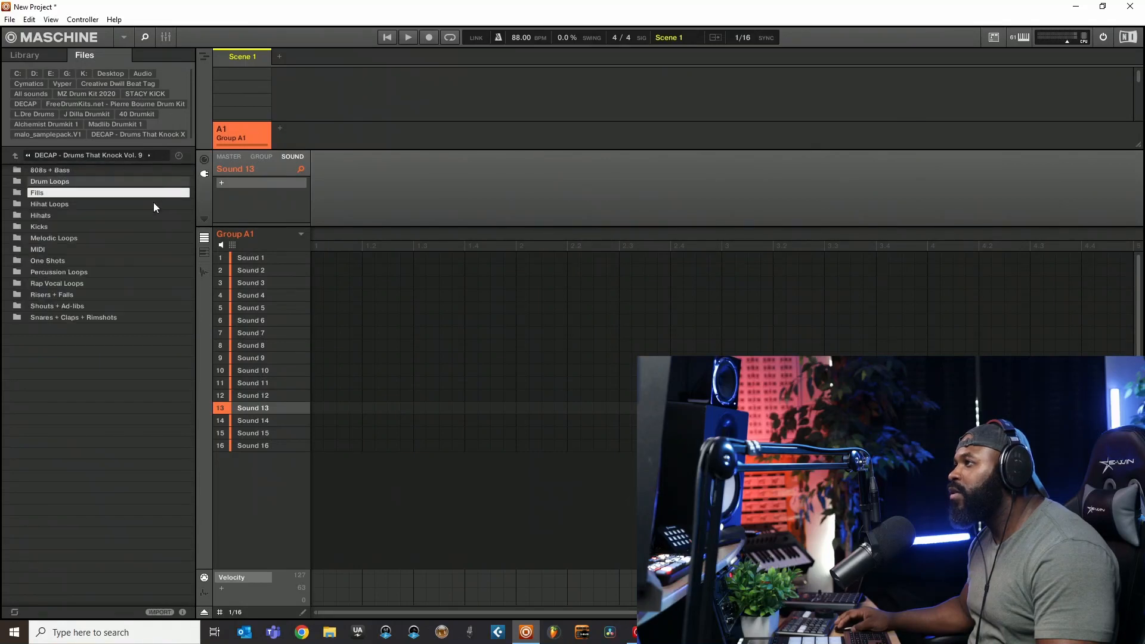
- Import the Fills folder into the library, tagged with a new type named Fills
click(166, 613)
scroll(24, 479, down, 4)
scroll(24, 480, down, 3)
scroll(24, 519, down, 1)
scroll(24, 503, up, 1)
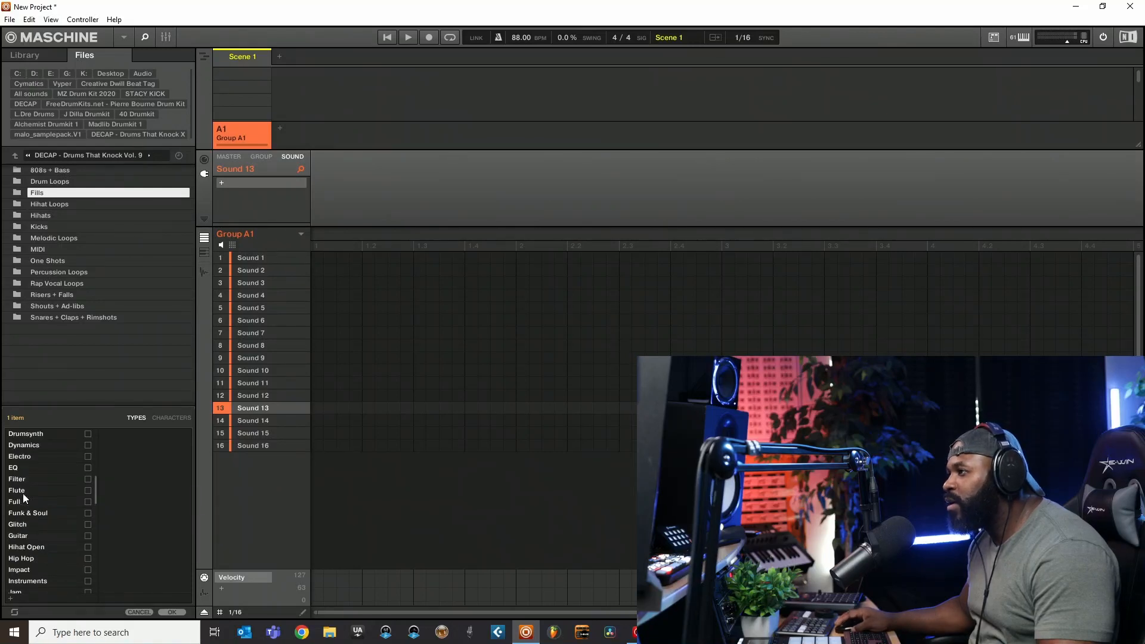
click(28, 595)
text(F)
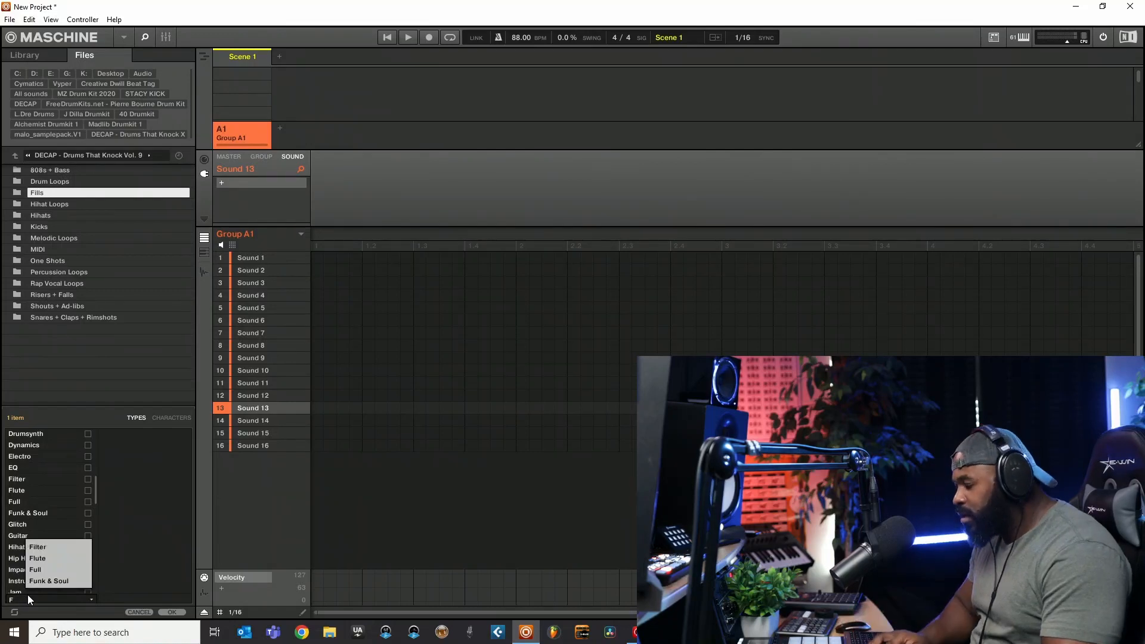
text(ills)
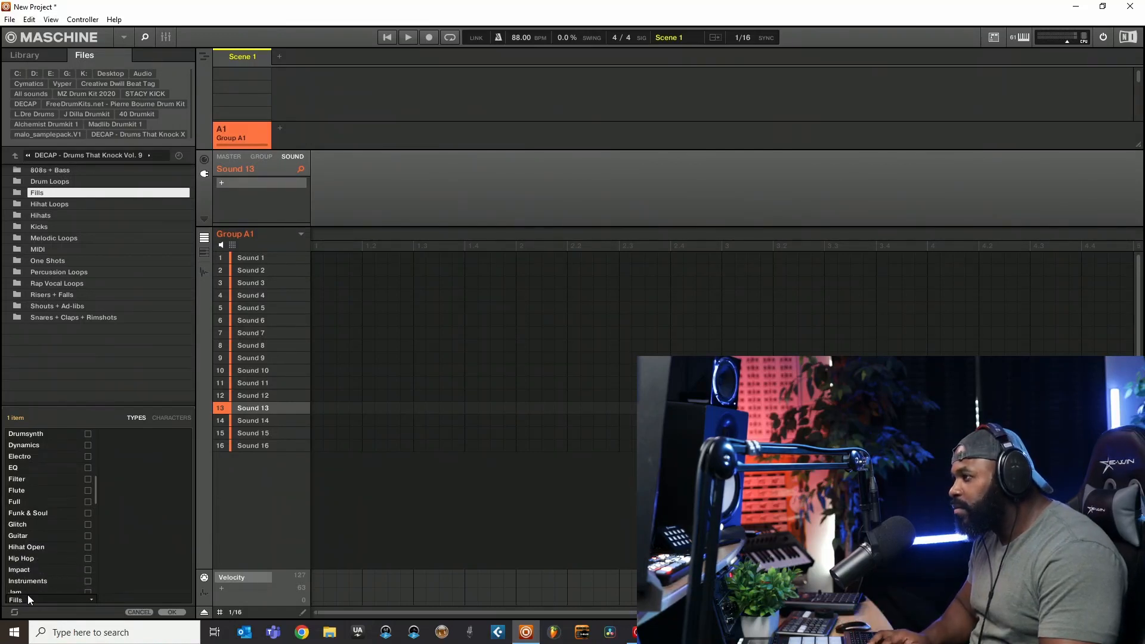
key(Return)
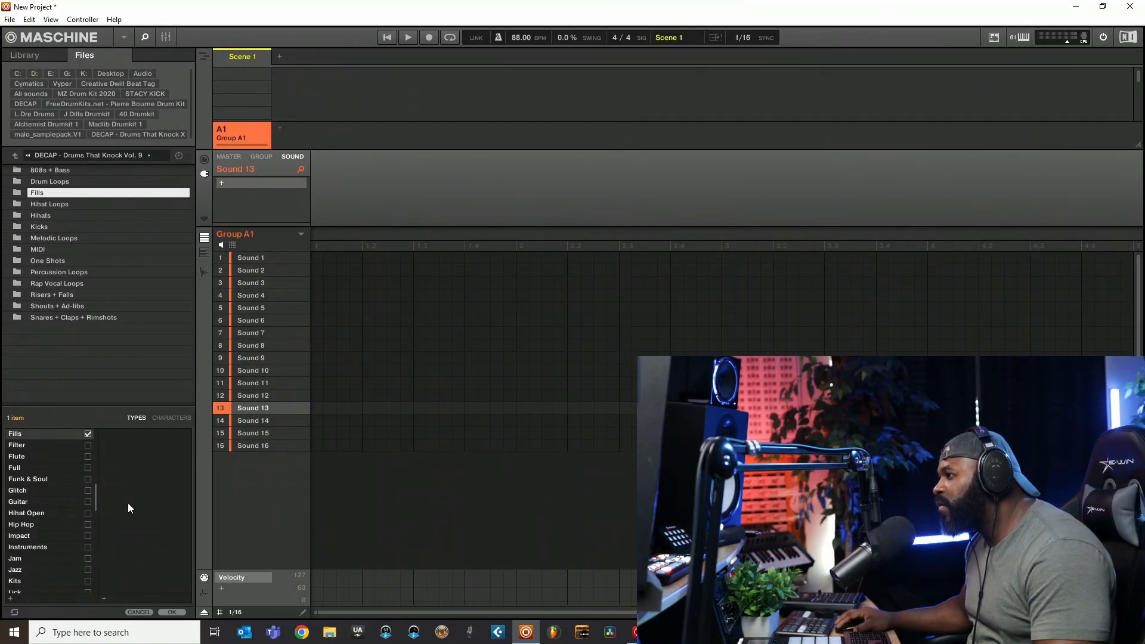
click(172, 613)
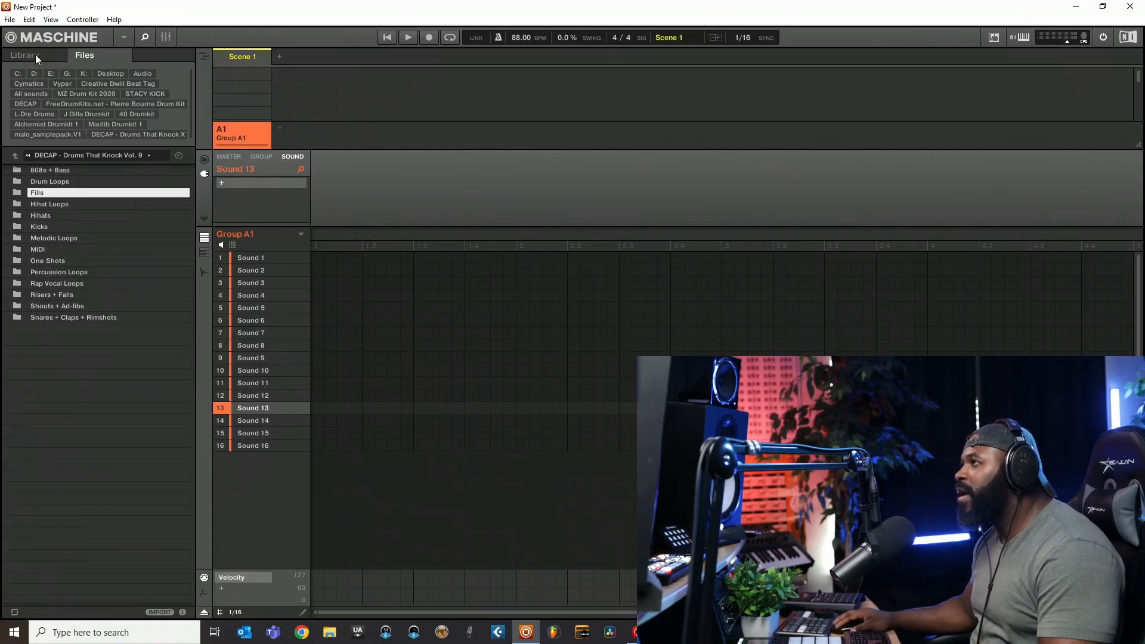
- Show the user one-shots in the library and display their product list
click(36, 58)
click(186, 77)
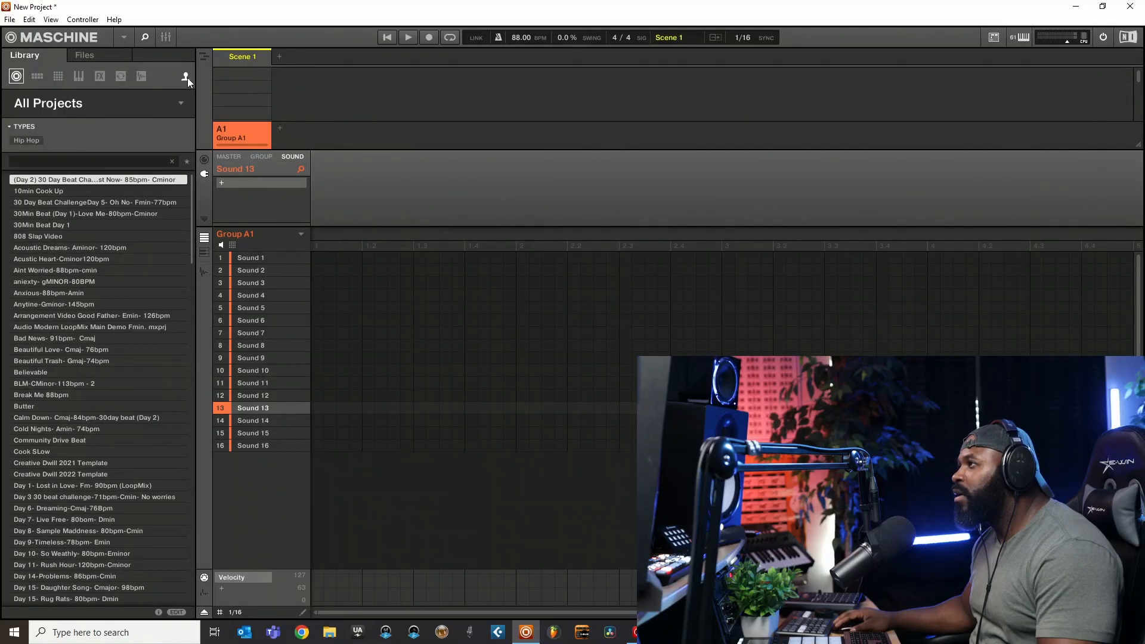
click(67, 102)
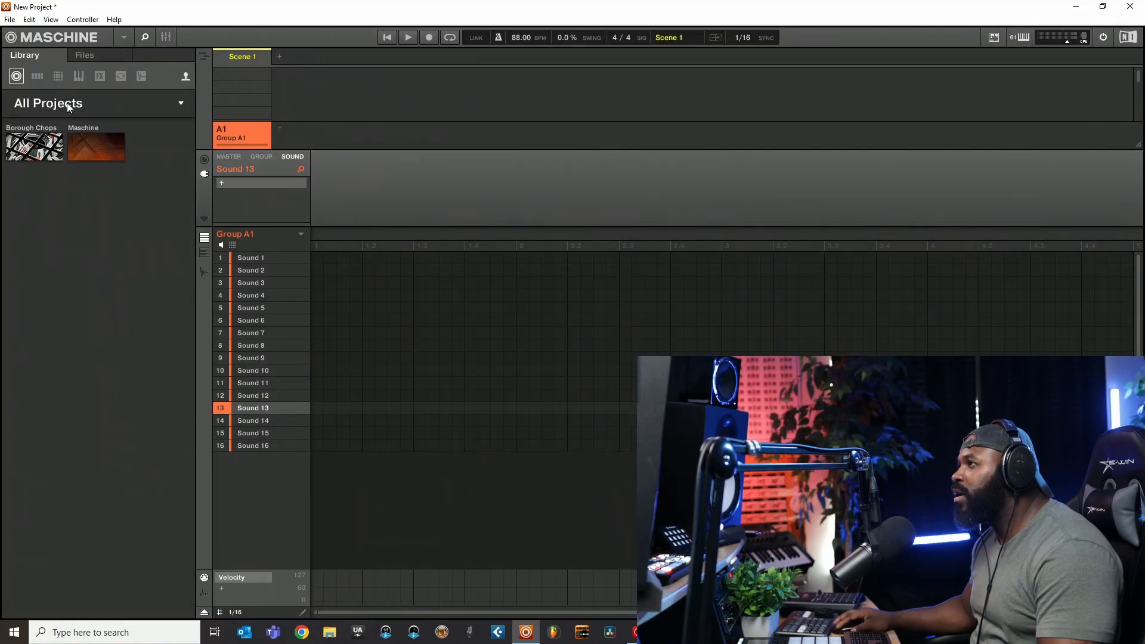
click(122, 76)
click(141, 77)
click(102, 108)
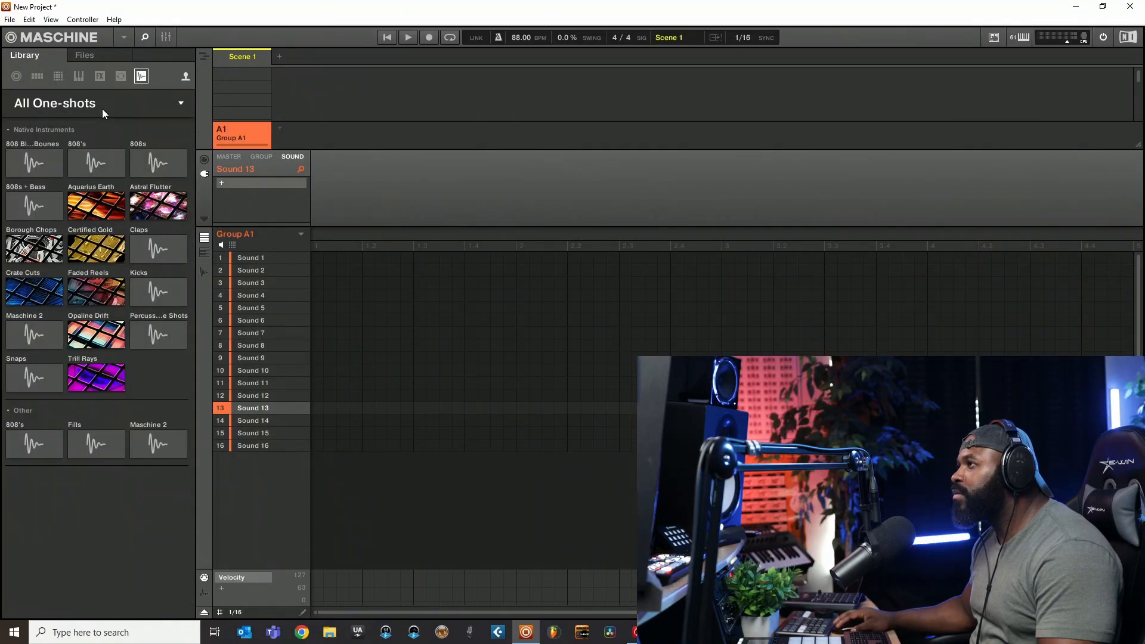
- Filter the one-shots to the Fills product, preview Live Dirty Snare Percussion Fill 87, and clear the filter
click(85, 446)
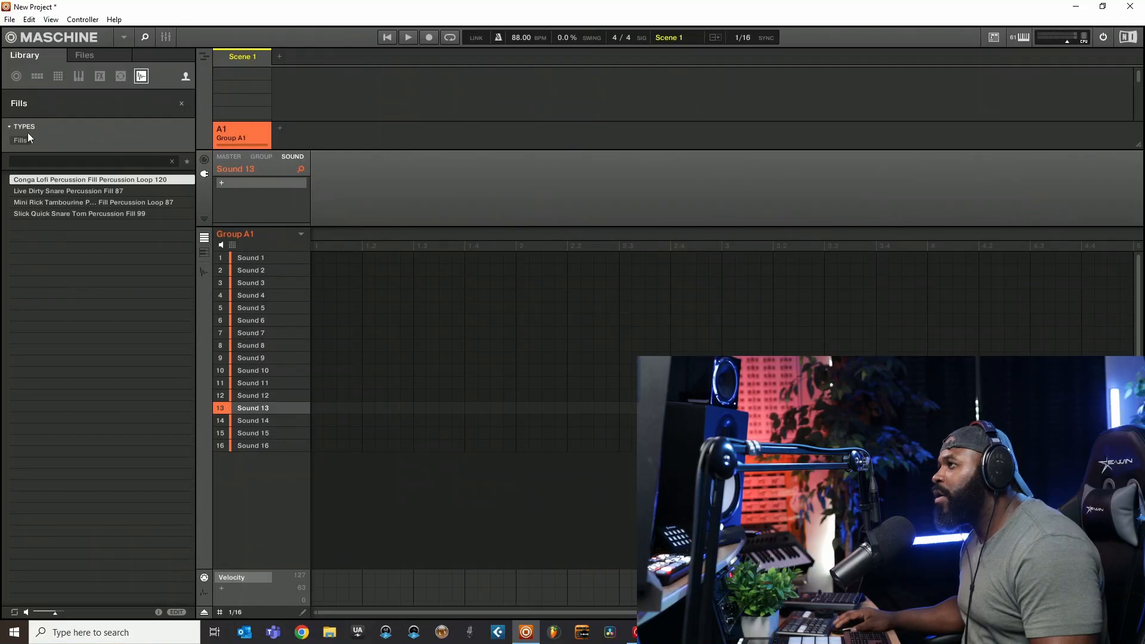
click(70, 193)
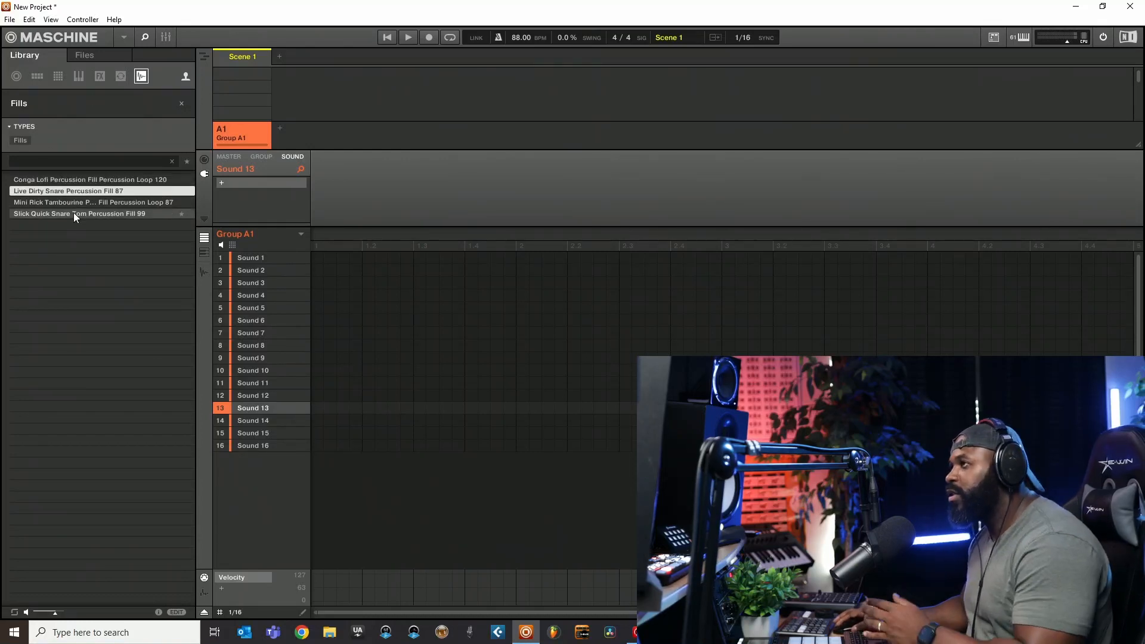
click(181, 101)
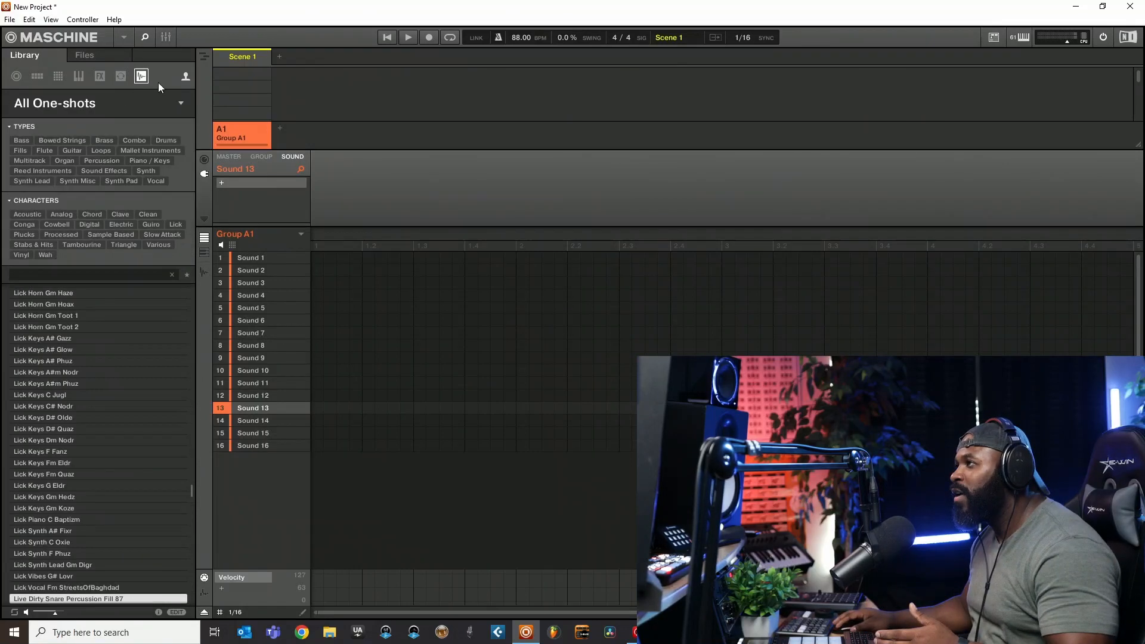
- Return the library to the projects category and display its product list
click(88, 57)
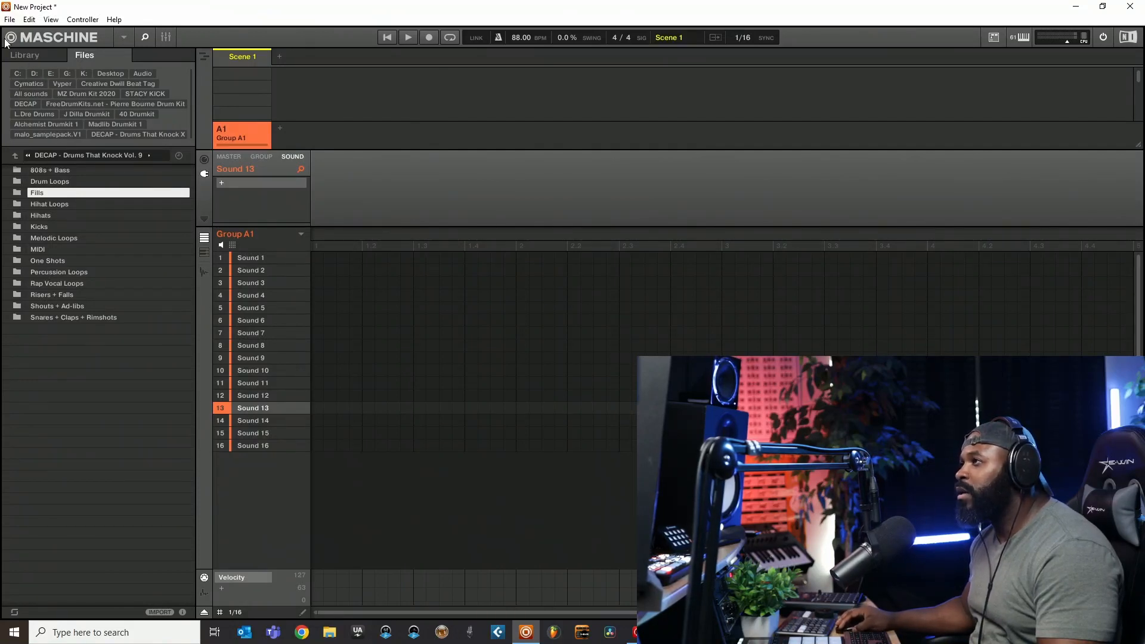
click(34, 55)
click(16, 76)
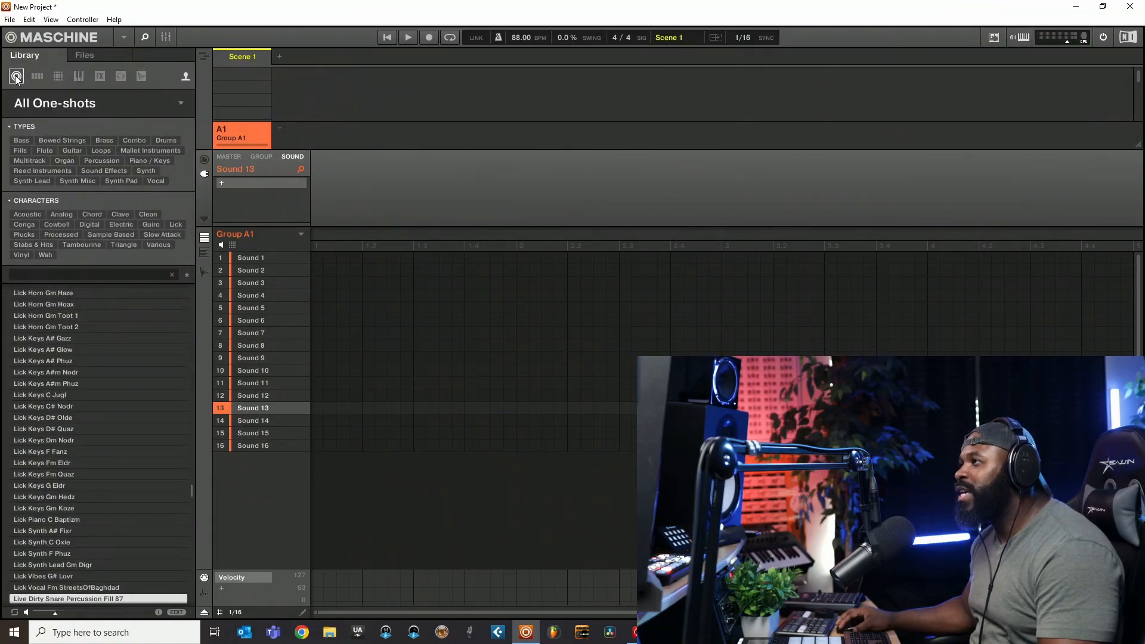
click(29, 106)
click(65, 103)
click(70, 103)
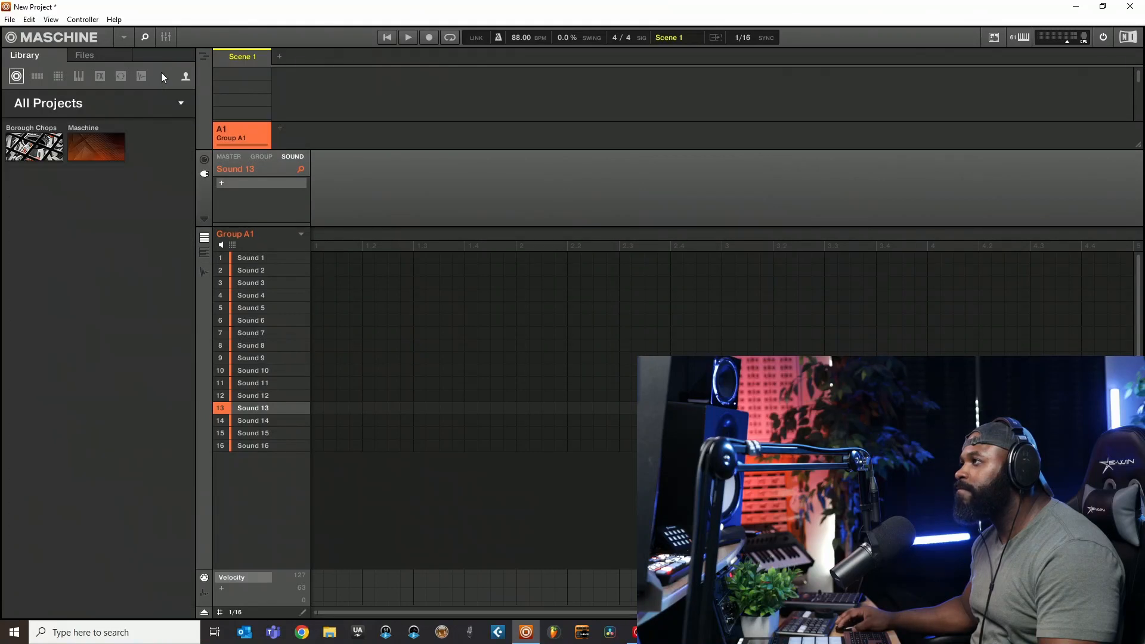
- Switch the project library between factory and user content and browse the list of user projects
click(186, 76)
click(186, 75)
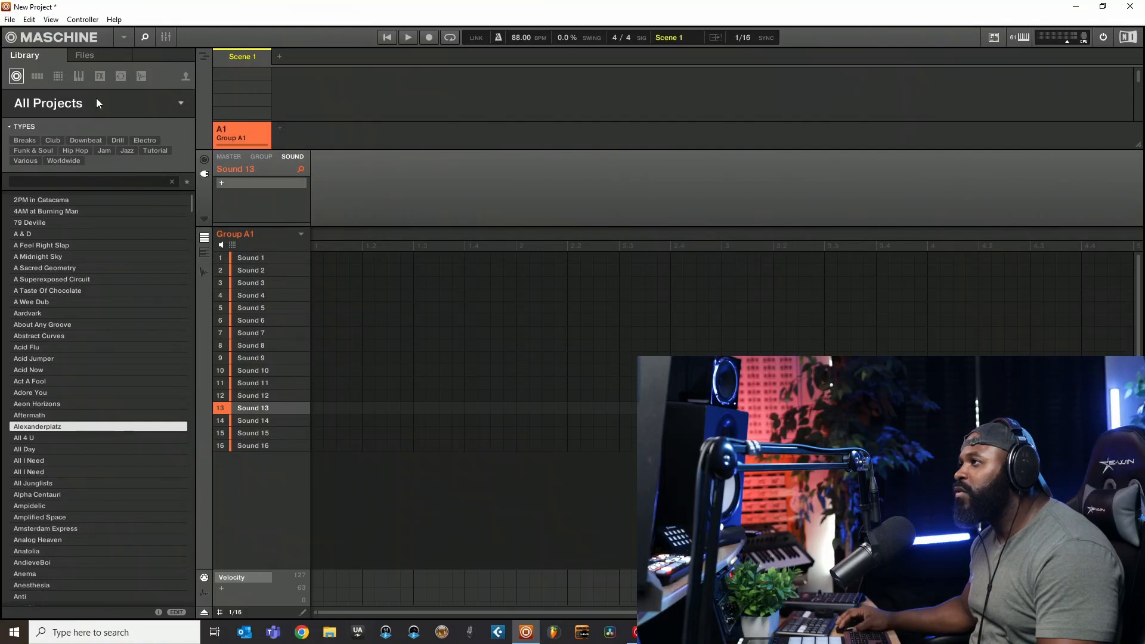
click(185, 78)
click(185, 78)
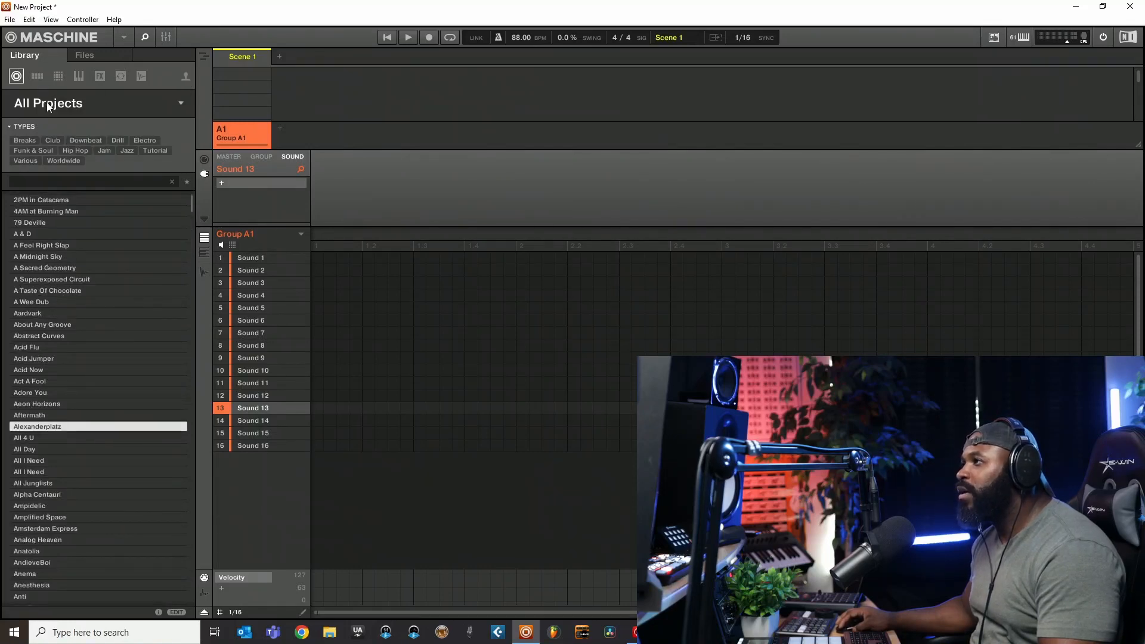
click(184, 76)
scroll(119, 181, down, 9)
scroll(134, 245, down, 2)
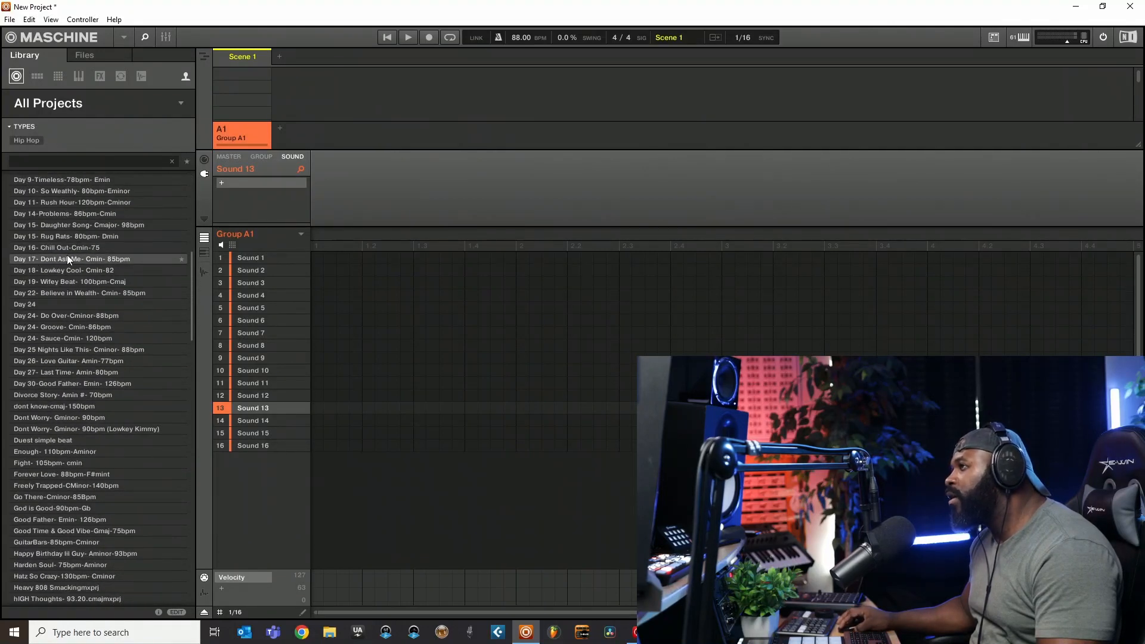
- Return the library to the factory projects and display the product list
click(18, 22)
click(183, 76)
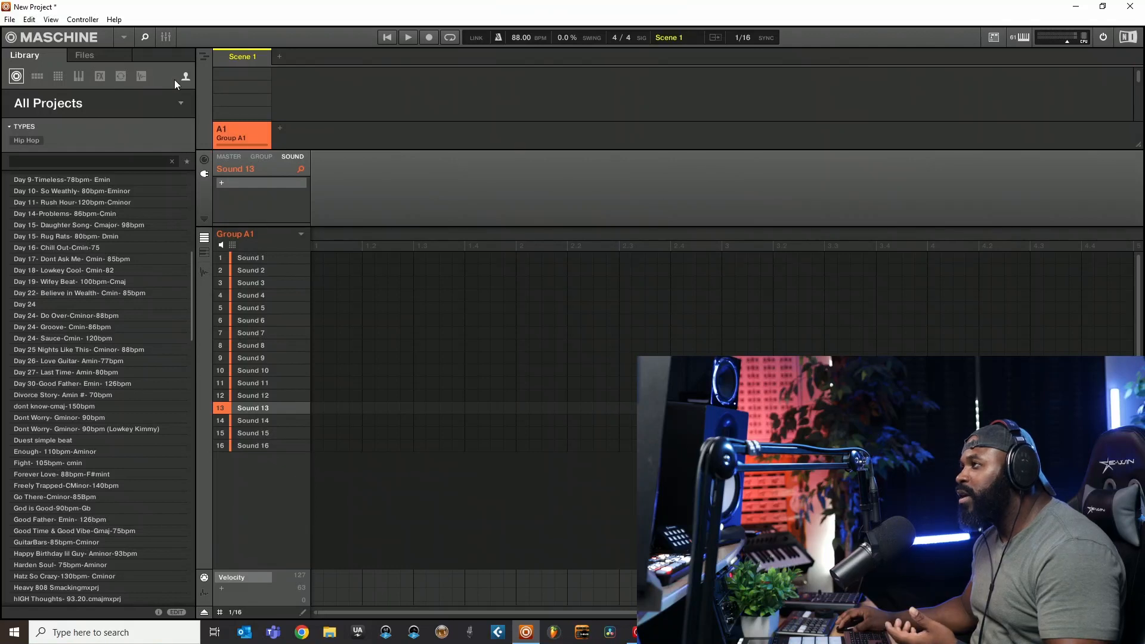
click(183, 77)
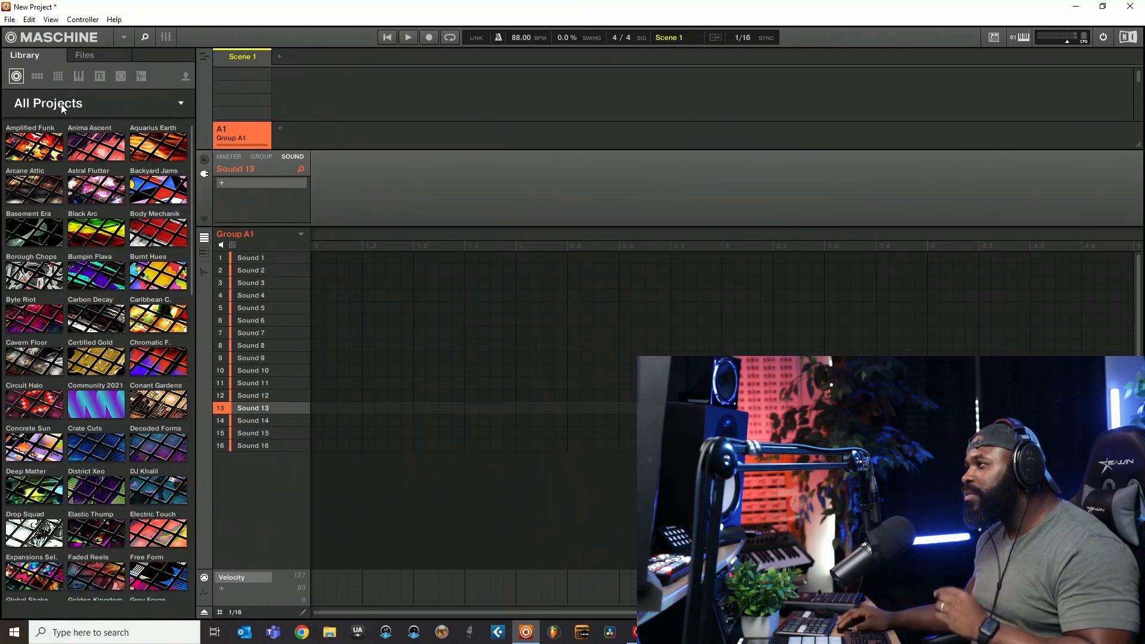
click(61, 103)
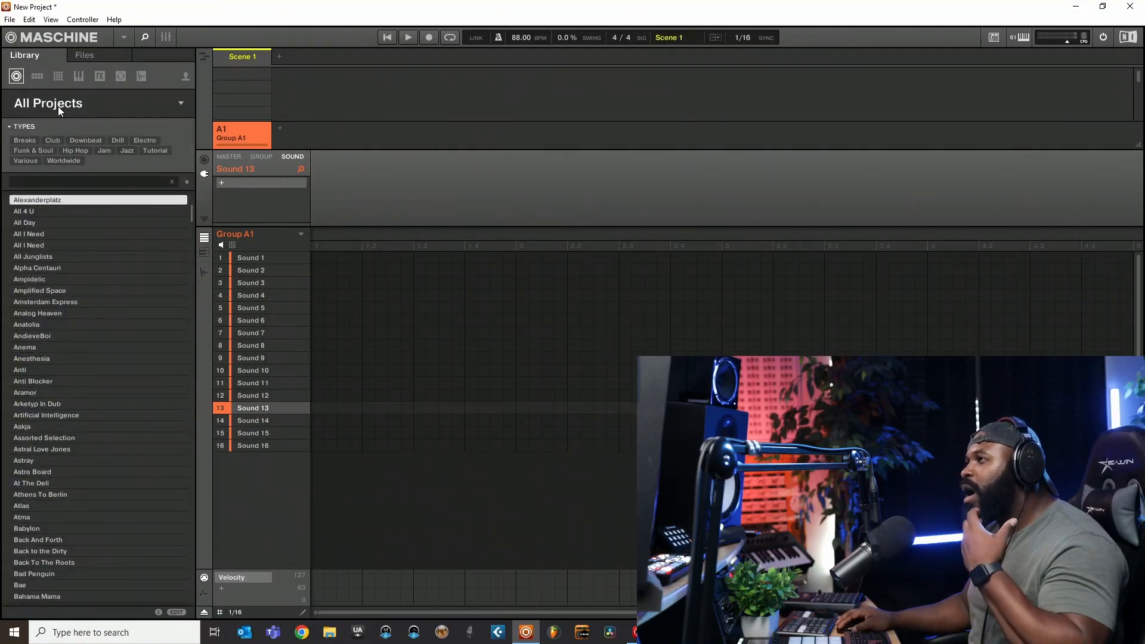
click(58, 105)
click(56, 105)
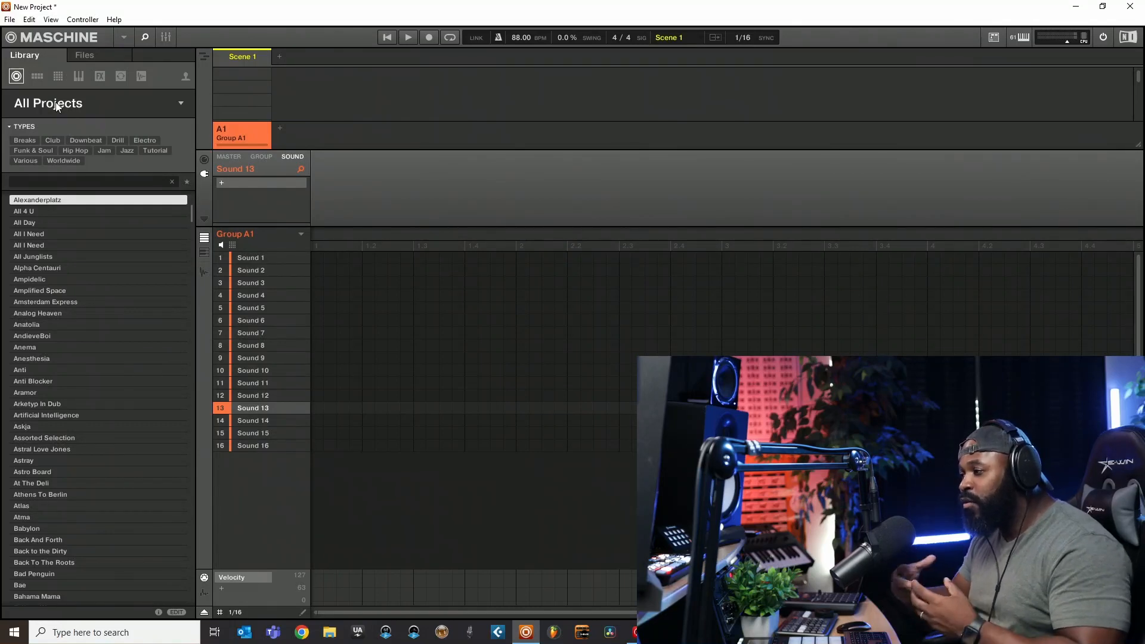
click(56, 107)
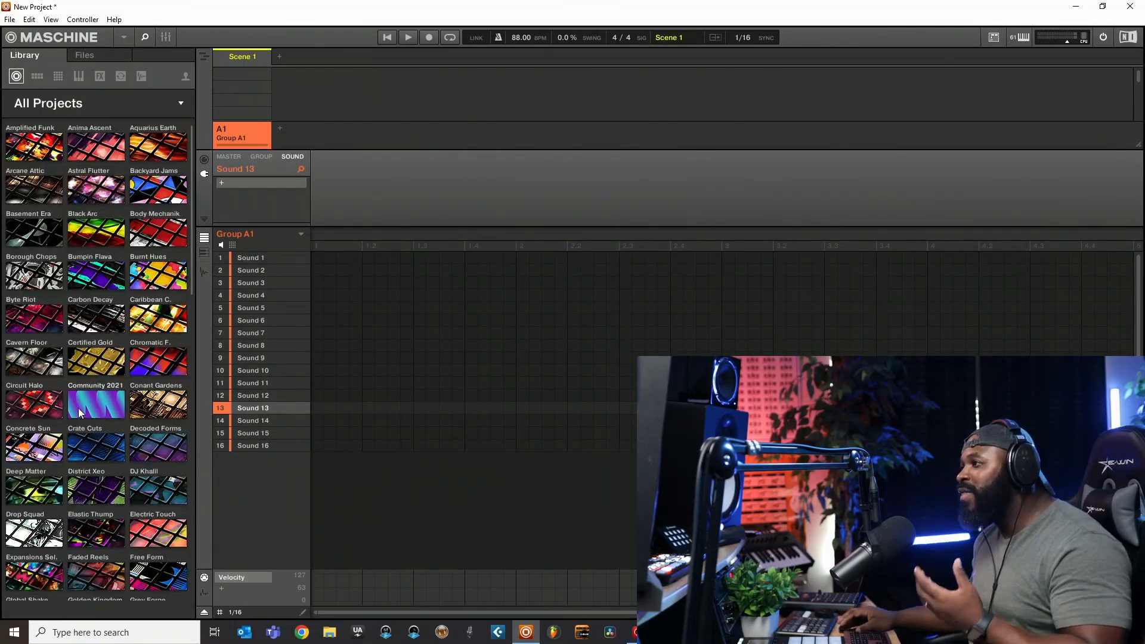
- Open the Free Form product's projects and clear that product filter
scroll(89, 417, down, 2)
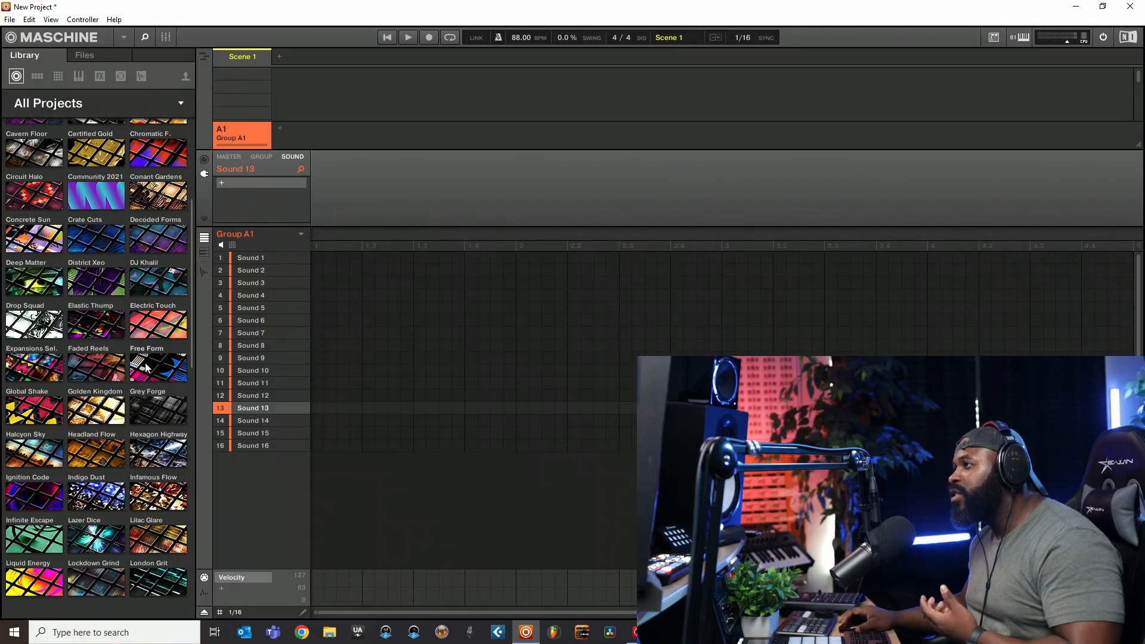
click(144, 367)
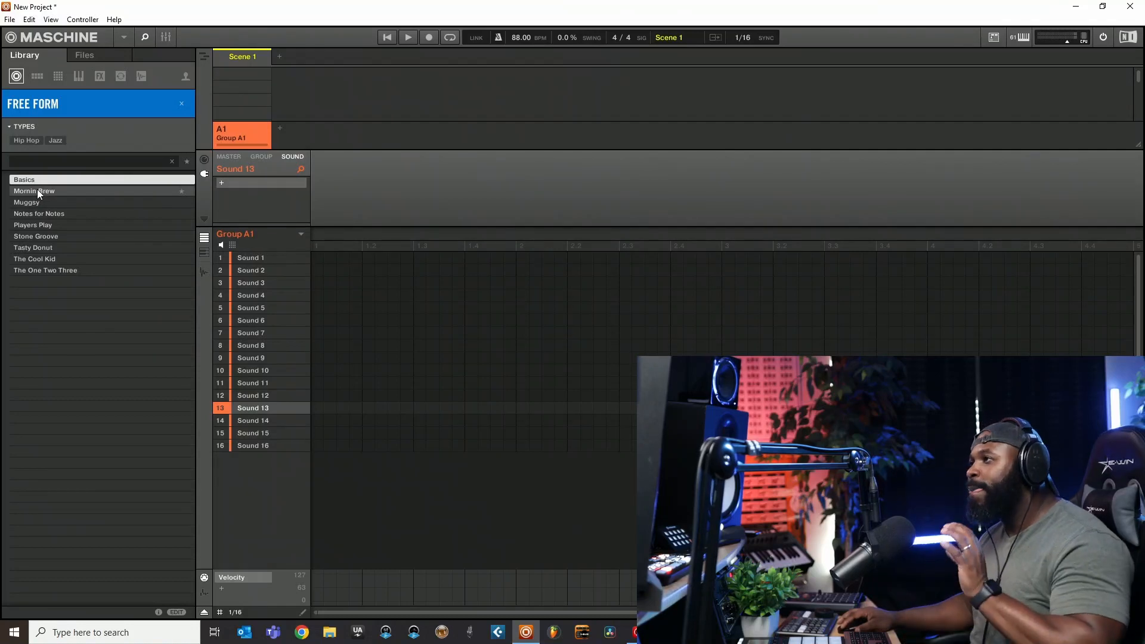
click(181, 105)
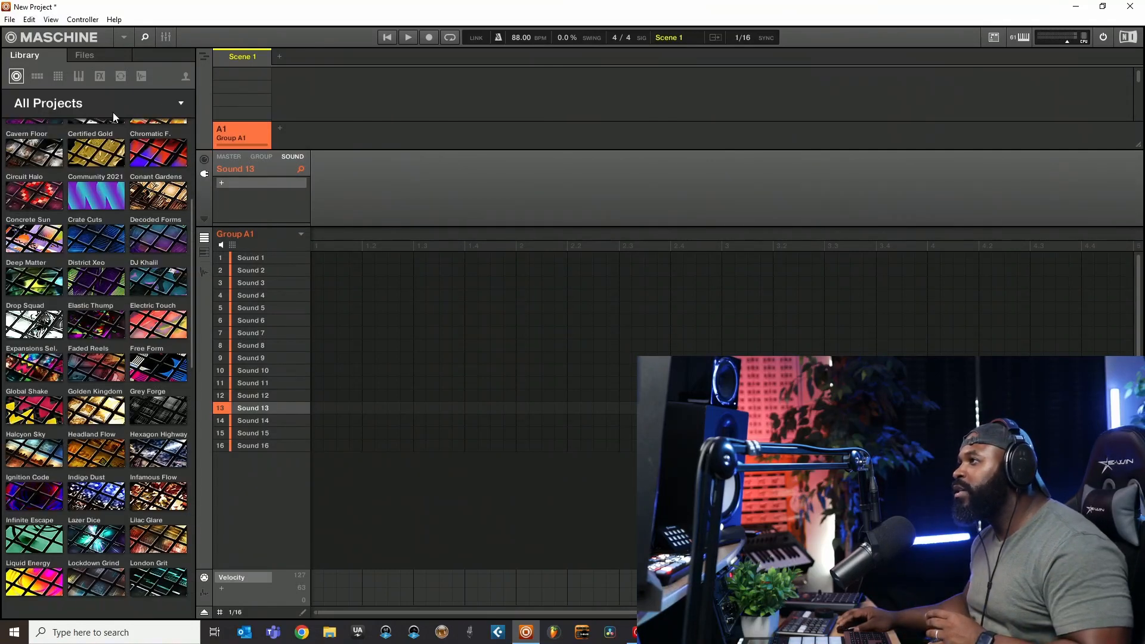
- Filter the projects to the Maschine product, view its Maschine 2.5 and 2.0 Library banks, and return to all banks
scroll(99, 412, down, 10)
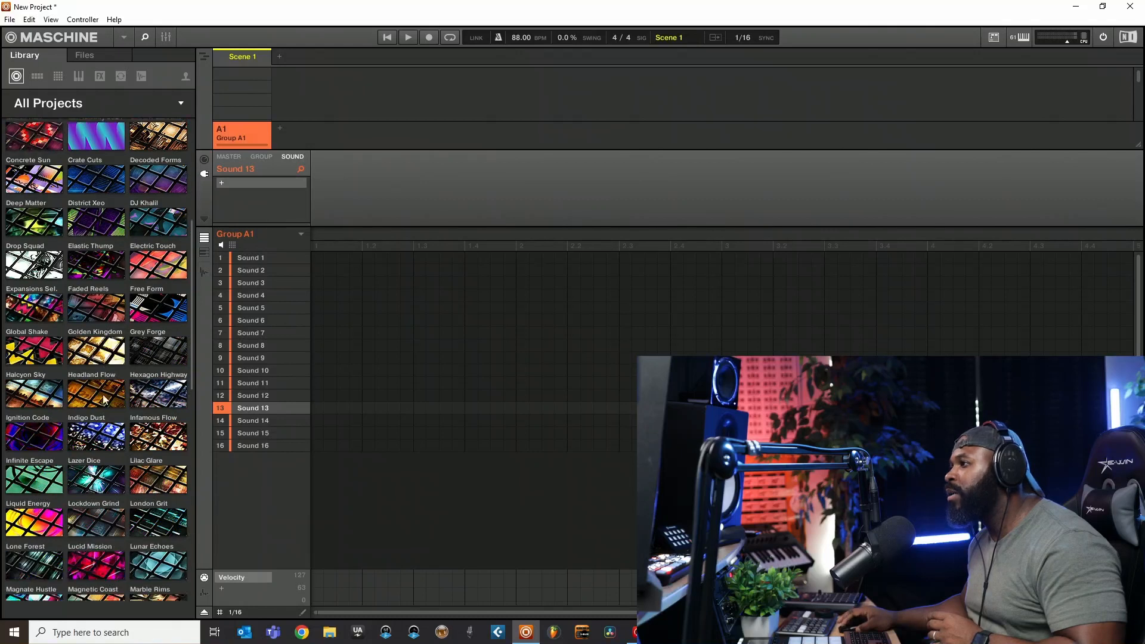
click(34, 413)
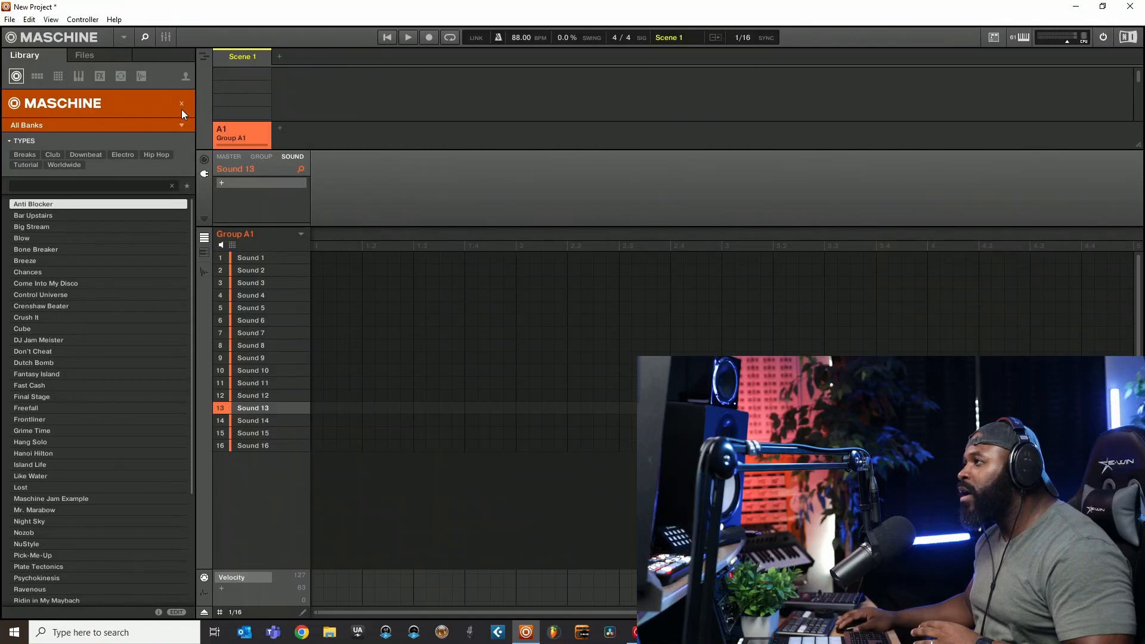
click(181, 127)
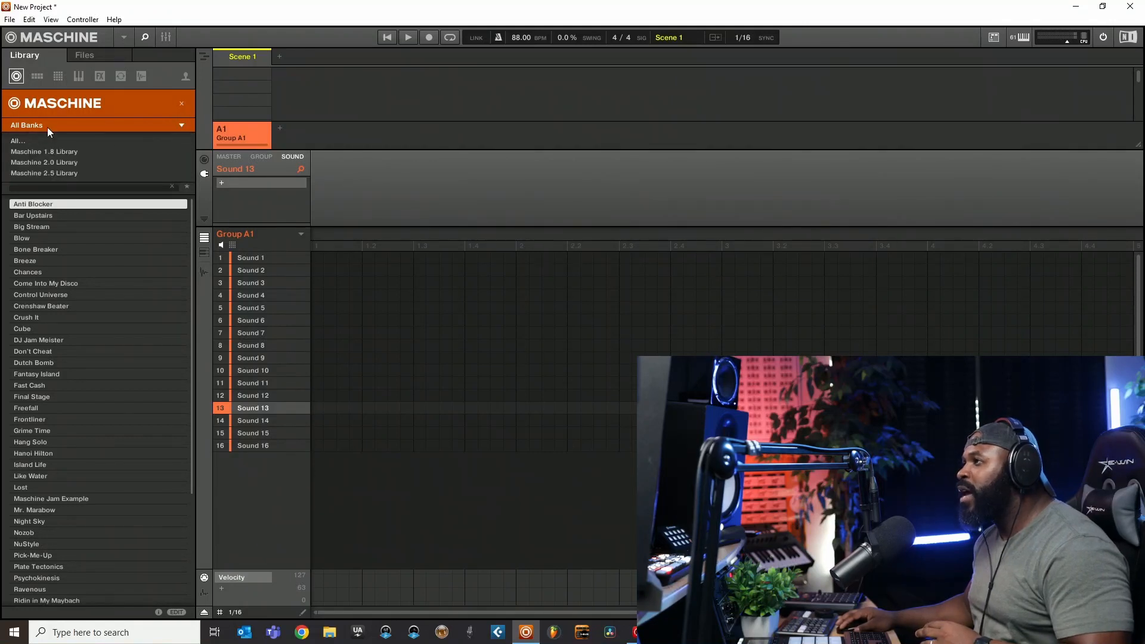
click(36, 173)
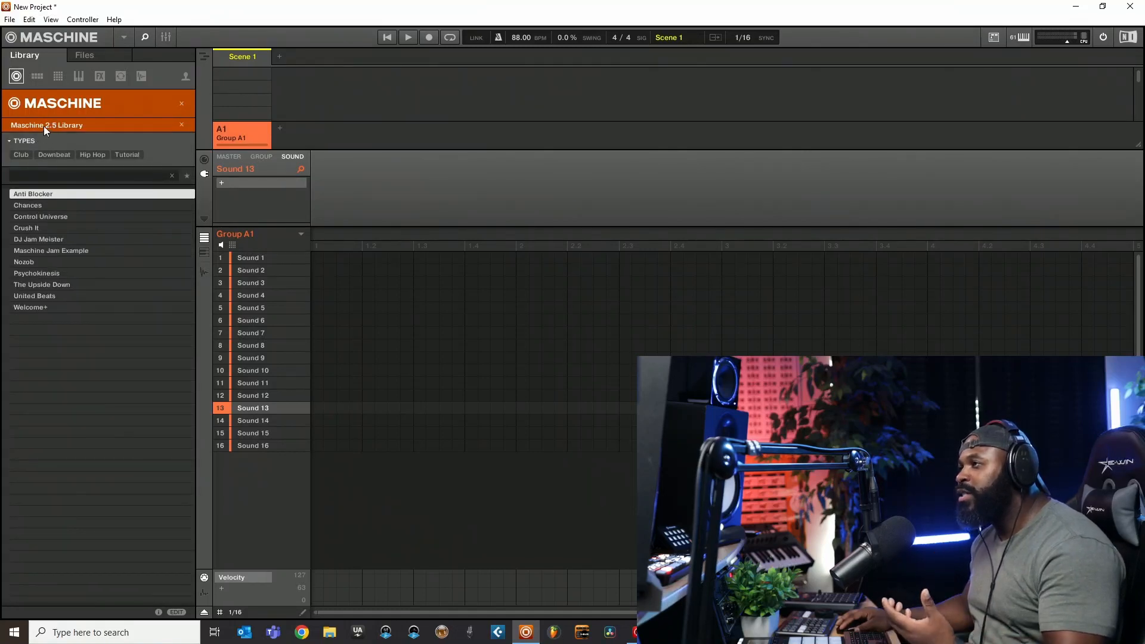
click(44, 126)
click(40, 160)
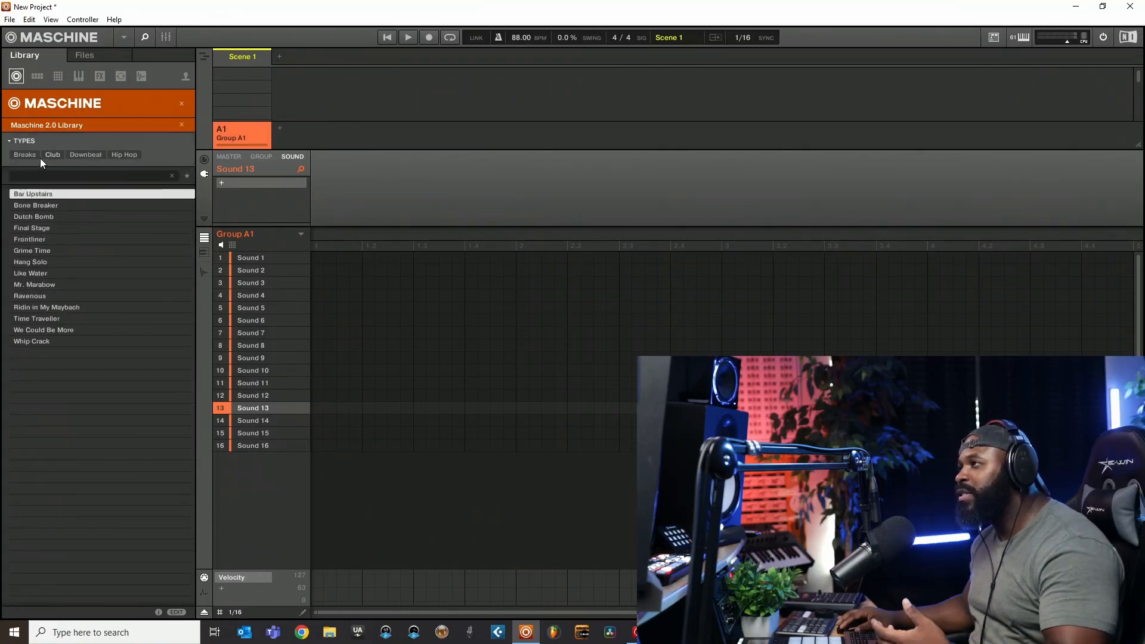
click(181, 125)
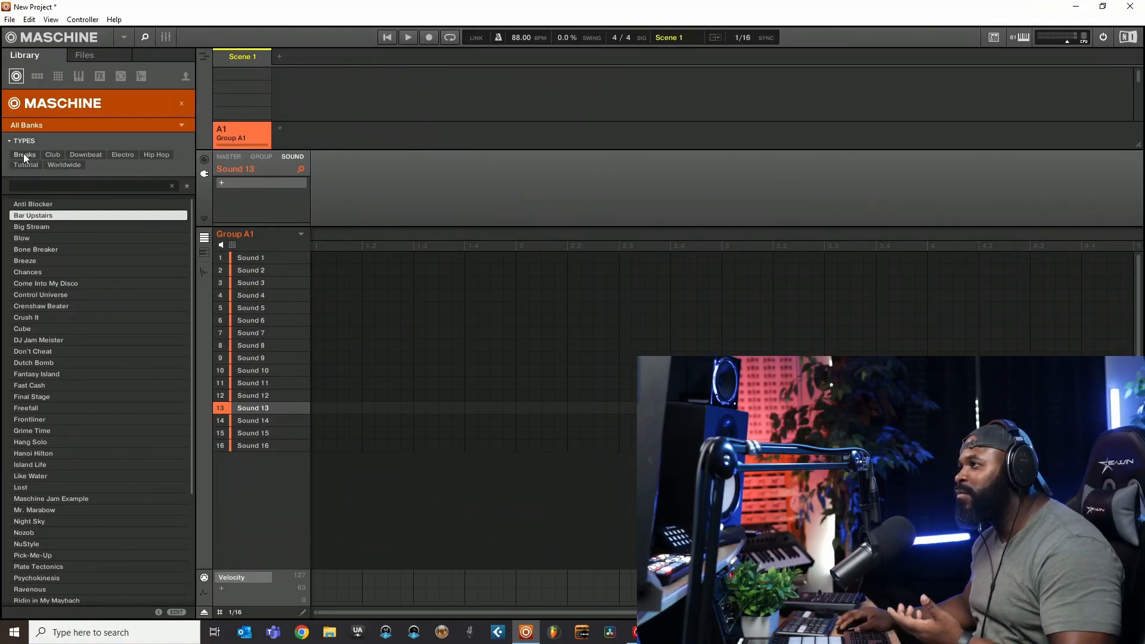
- Filter the projects to the Hip Hop type and load Don't Cheat, discarding the changes in the open project
click(160, 156)
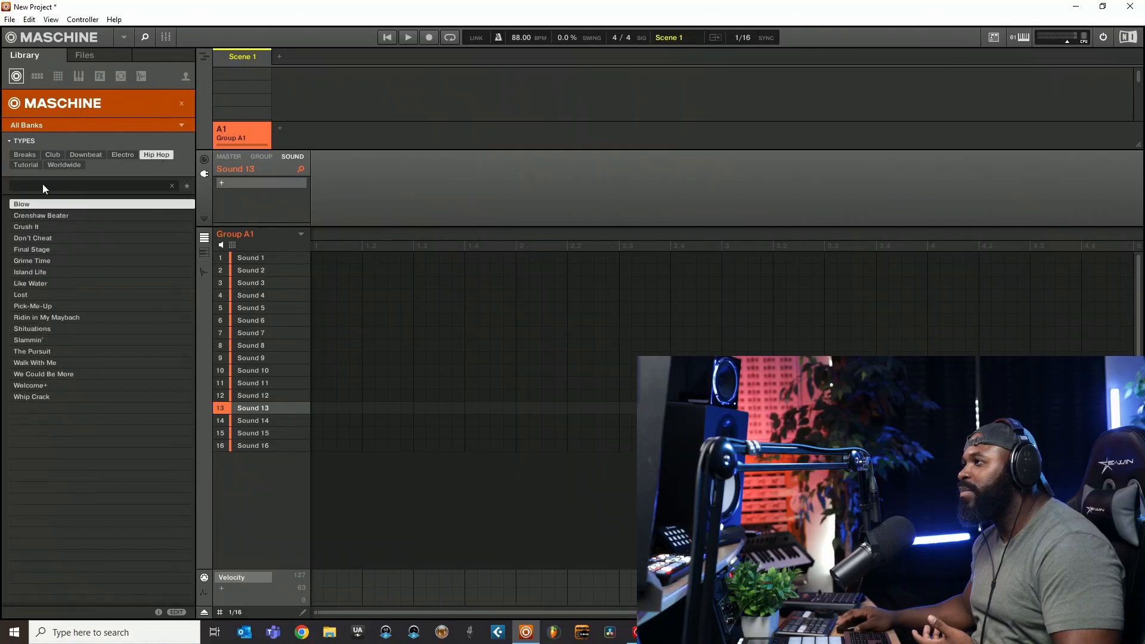
double_click(39, 239)
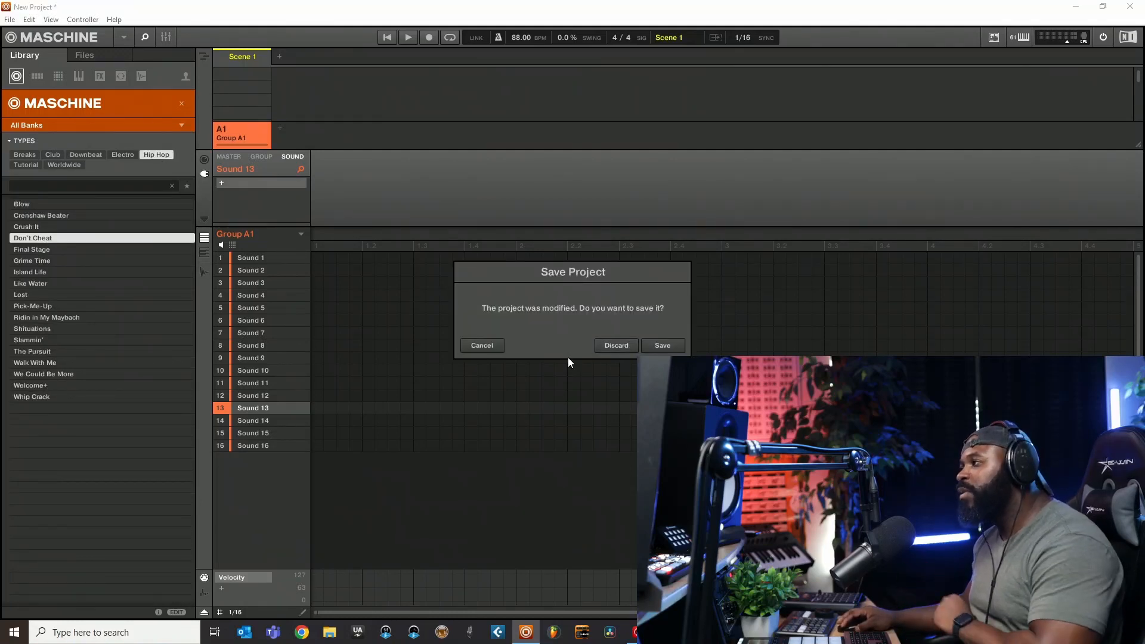
click(616, 345)
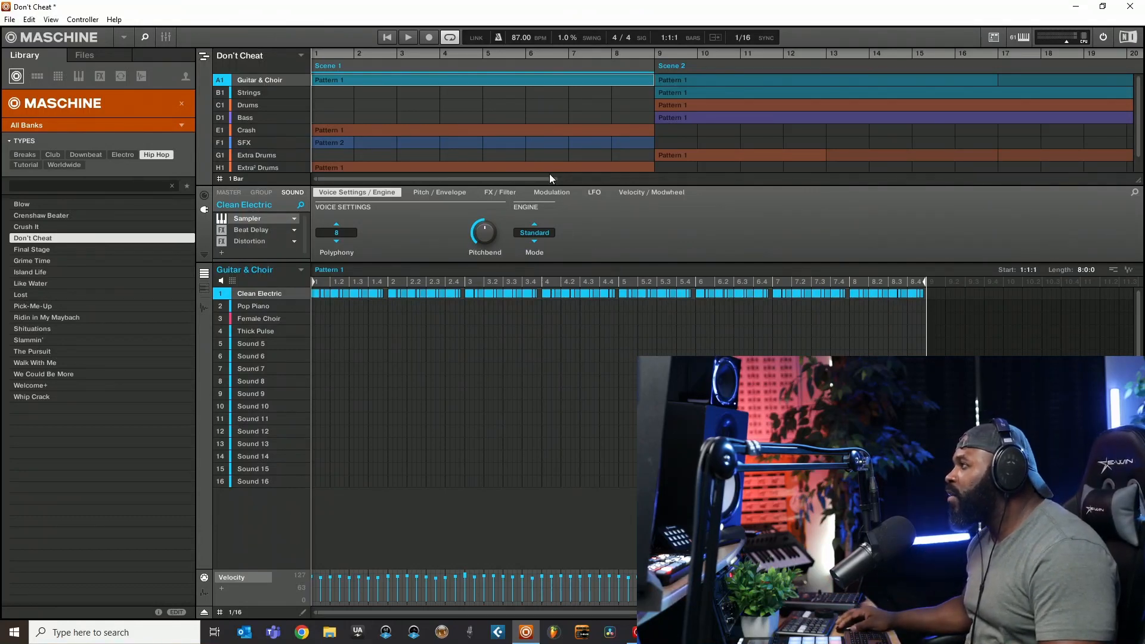
- Show the full Don't Cheat arrangement and switch to the grid of scenes and patterns
drag(555, 181, 1127, 181)
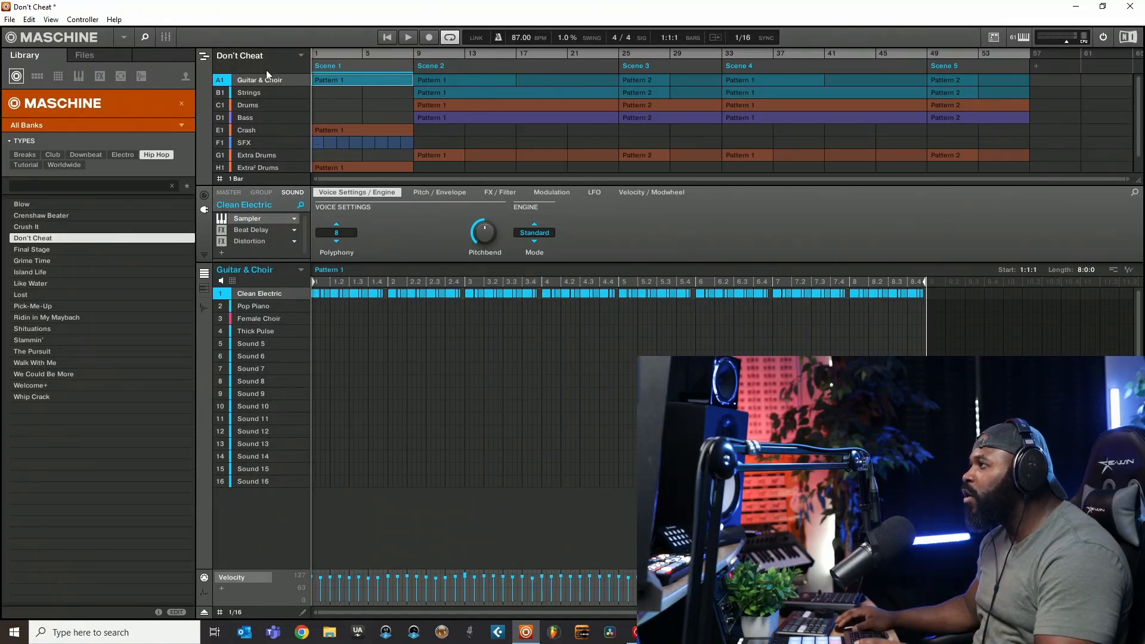
click(205, 56)
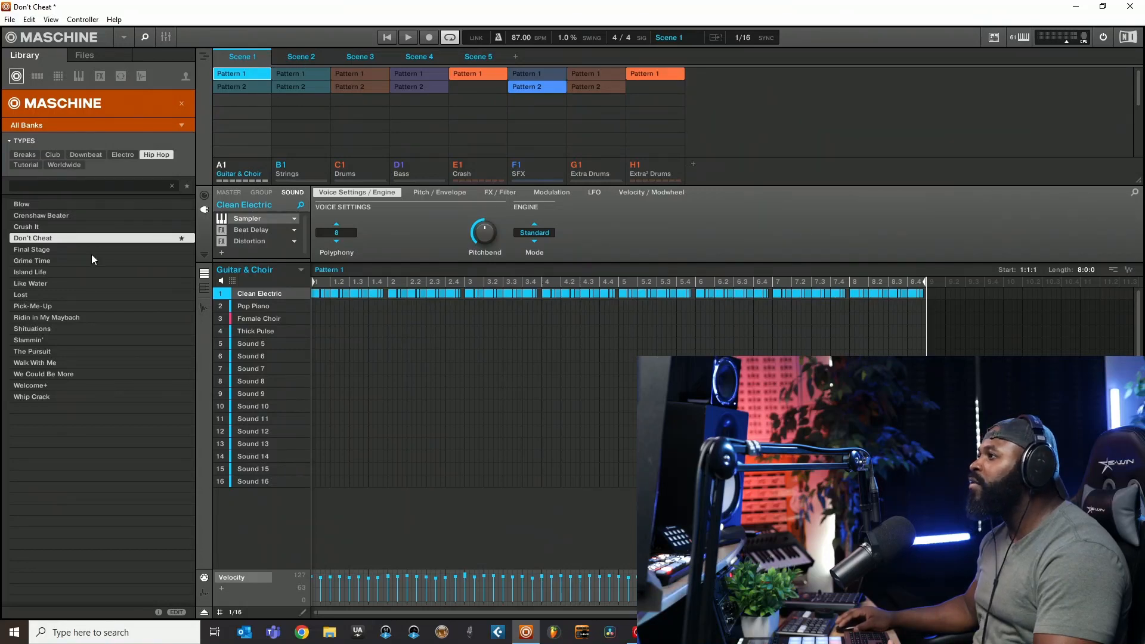
- Load the Island Life project and try Shituations, discarding unsaved changes
click(56, 273)
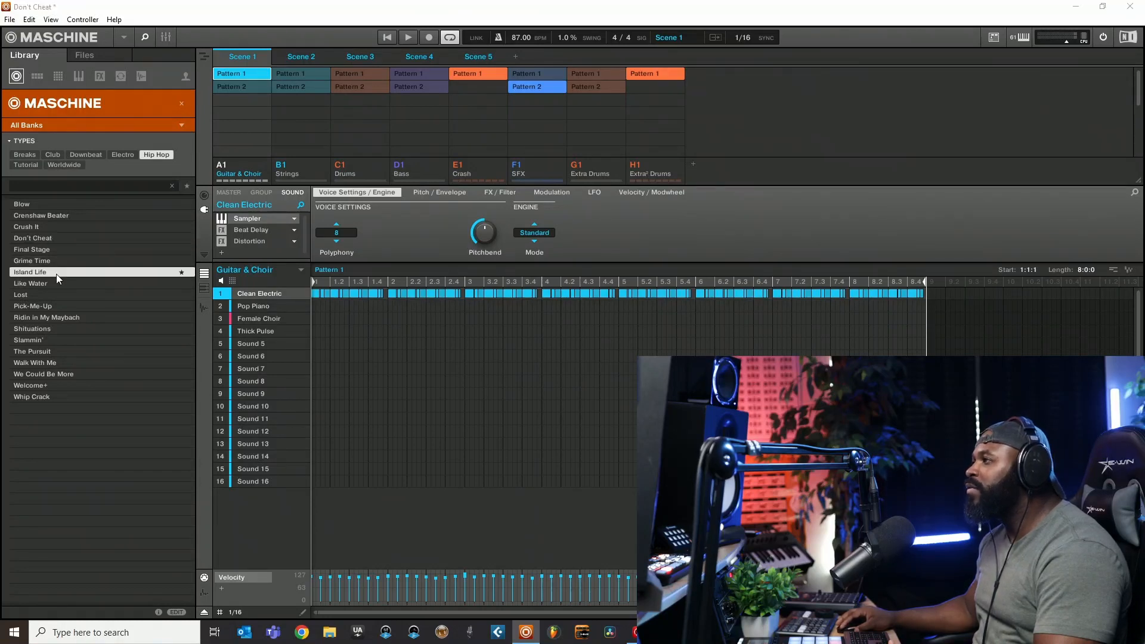
click(630, 352)
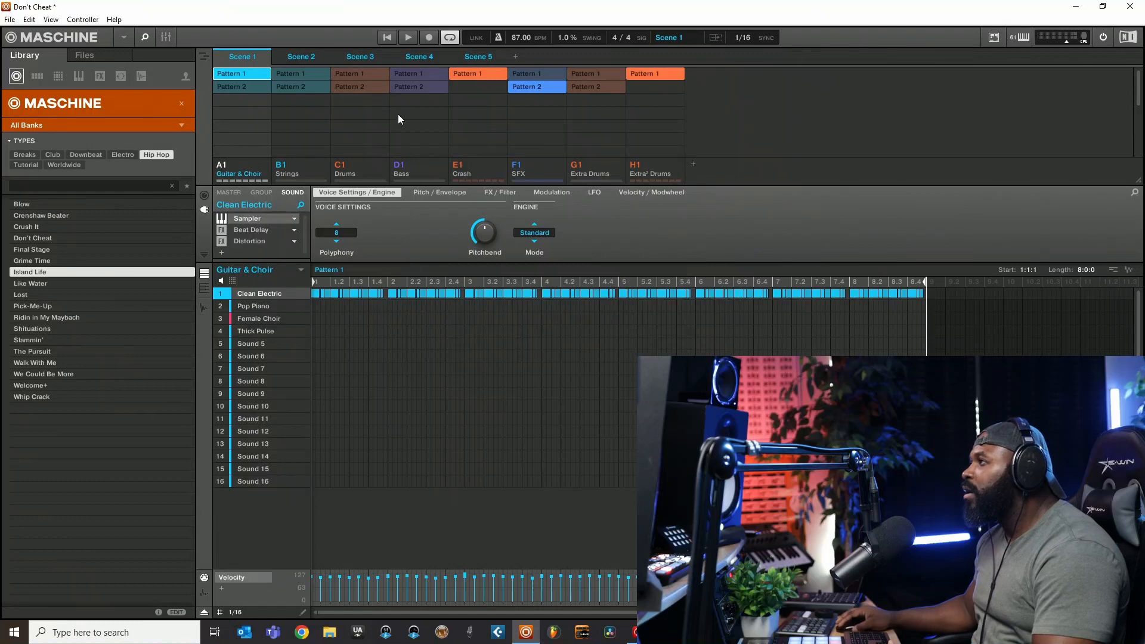
click(36, 329)
click(616, 347)
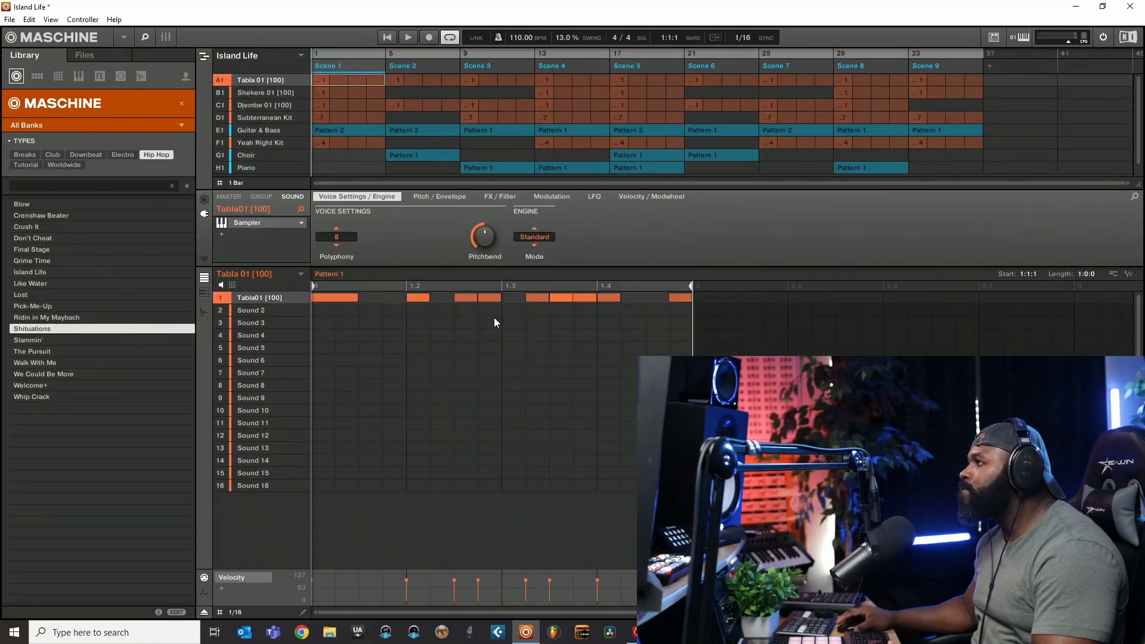
- Load the Final Stage project and switch to its grid of scenes and patterns
click(40, 249)
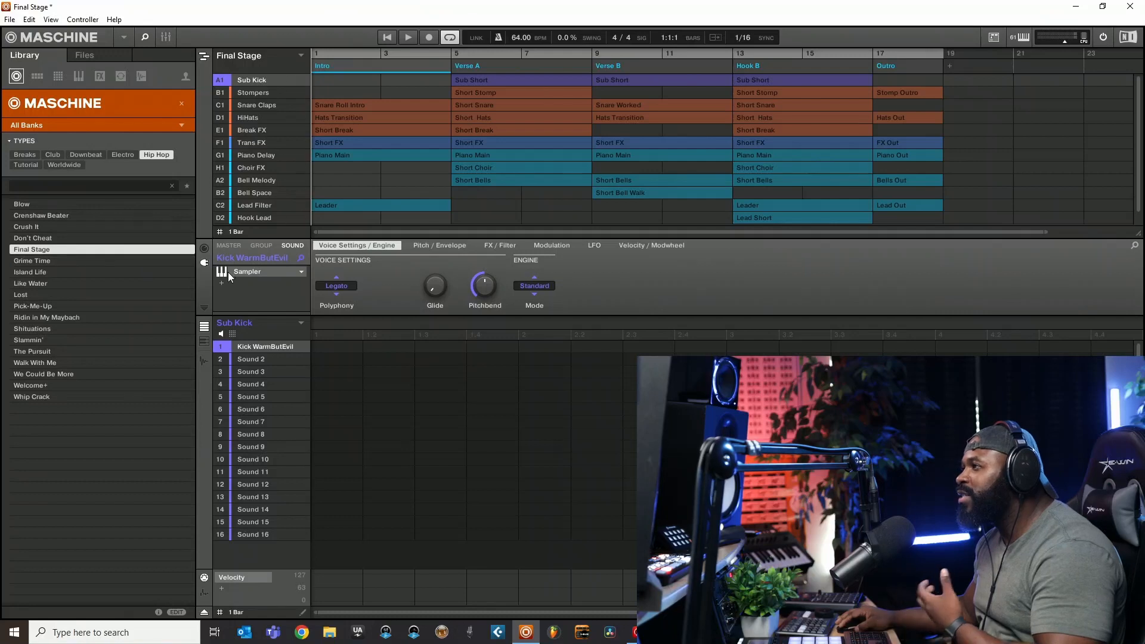
click(204, 57)
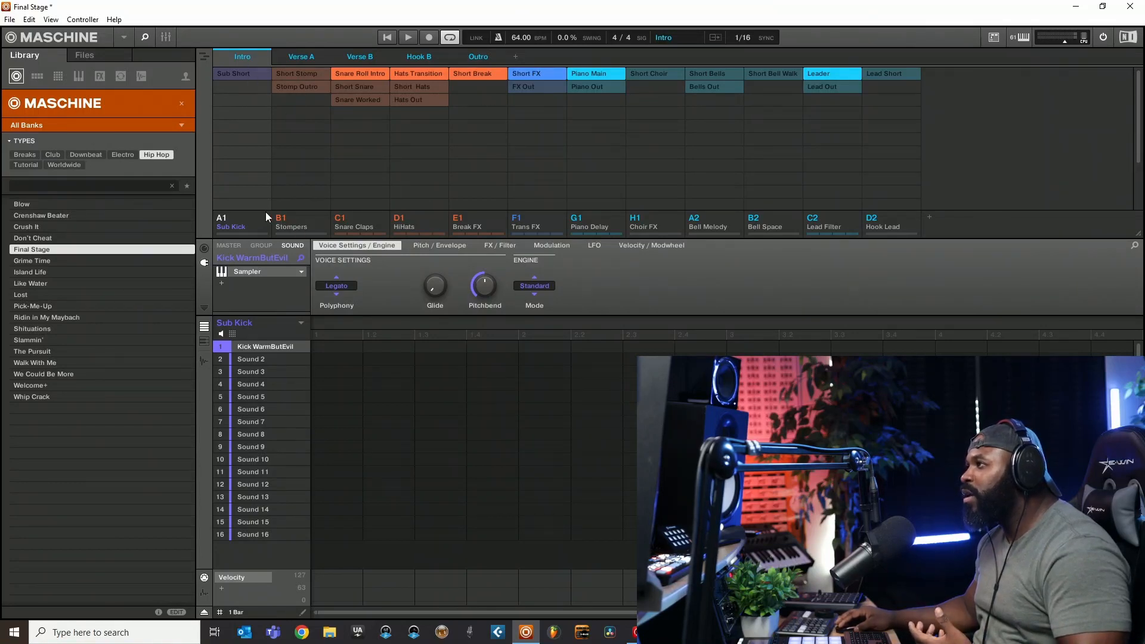
- Play the Verse A scene, view its Short Snare, Short Hats, Short Break, Short FX, Piano Main, Short Bells and Short Choir patterns, and stop playback
click(302, 56)
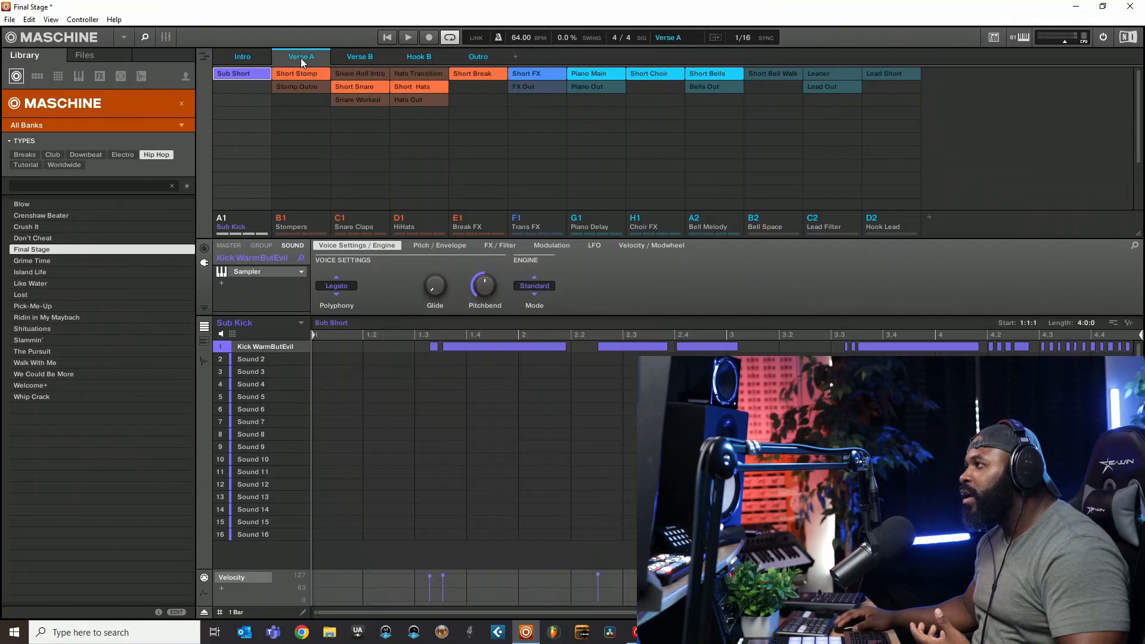
click(389, 38)
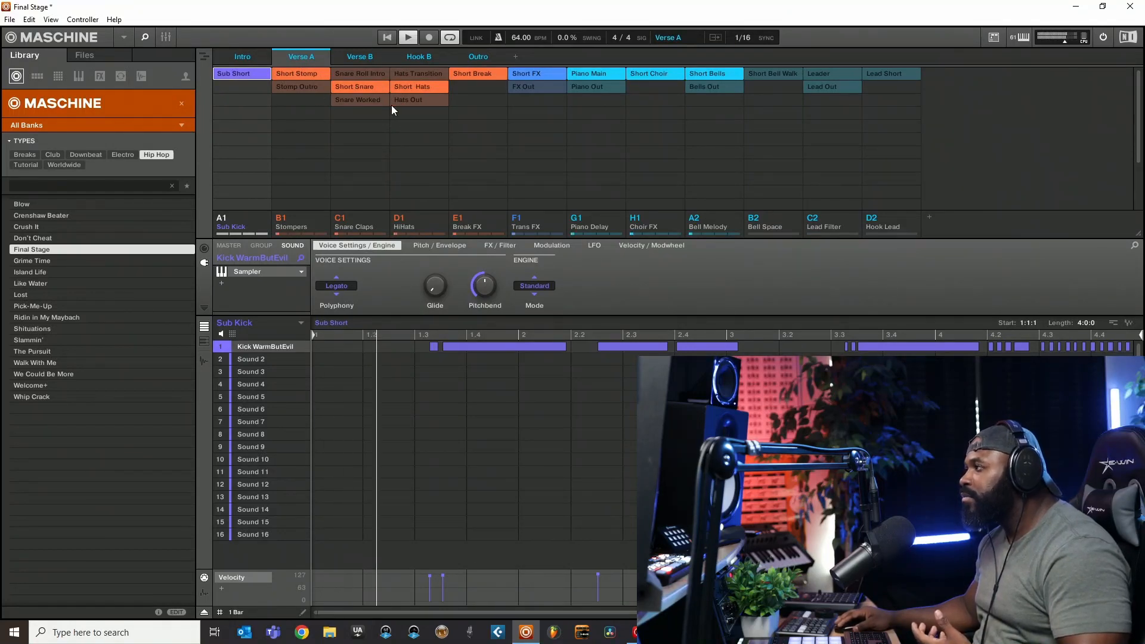
click(362, 91)
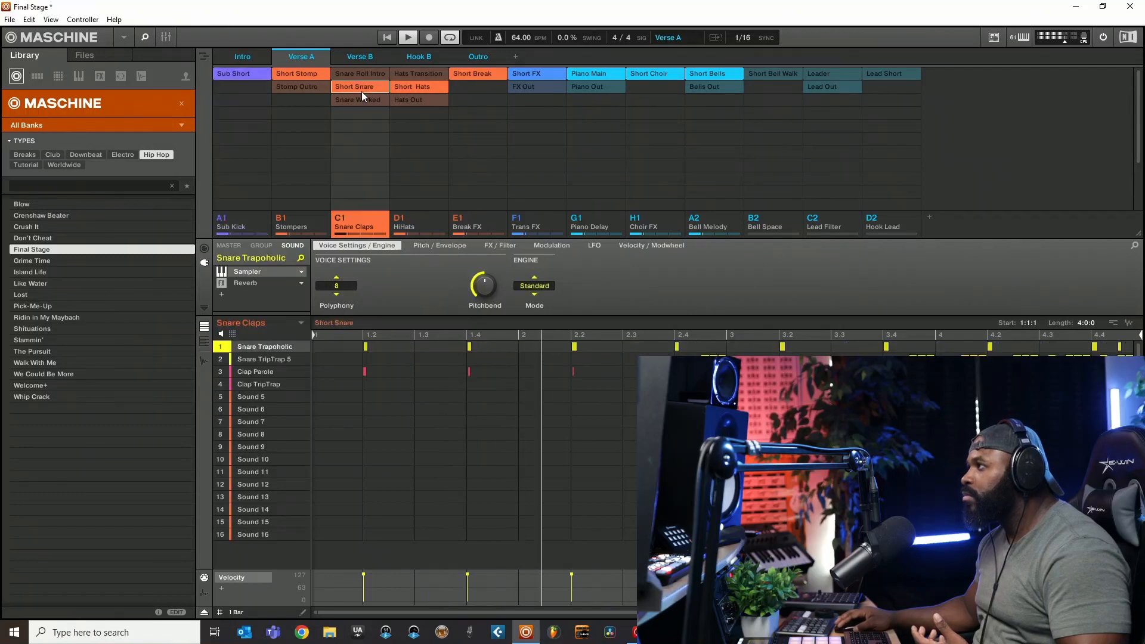
click(417, 89)
click(477, 73)
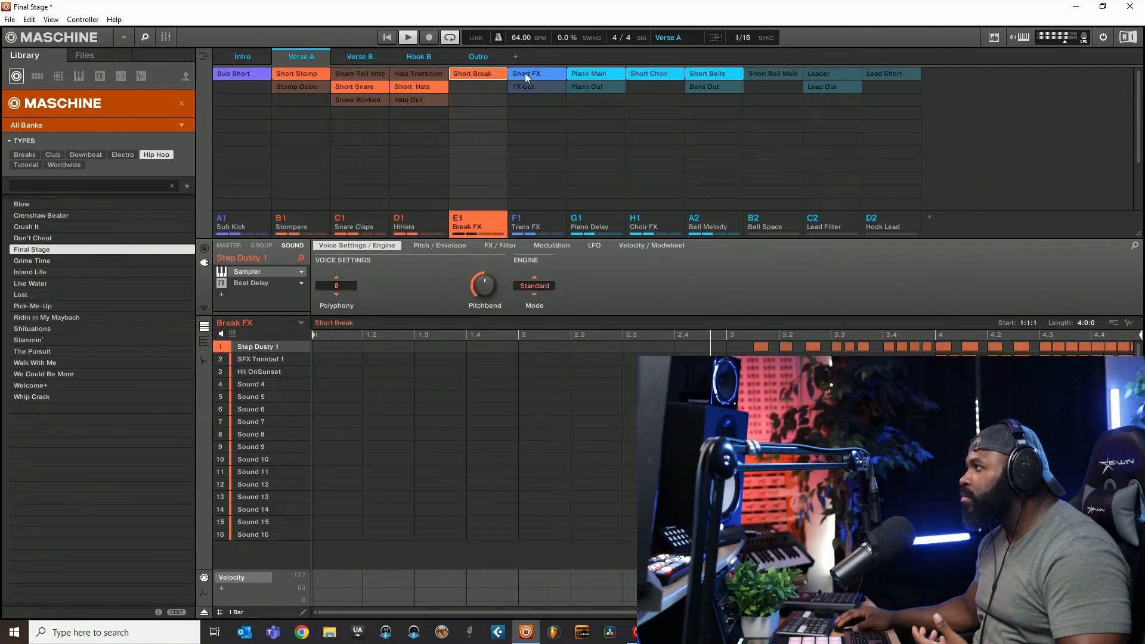
click(528, 74)
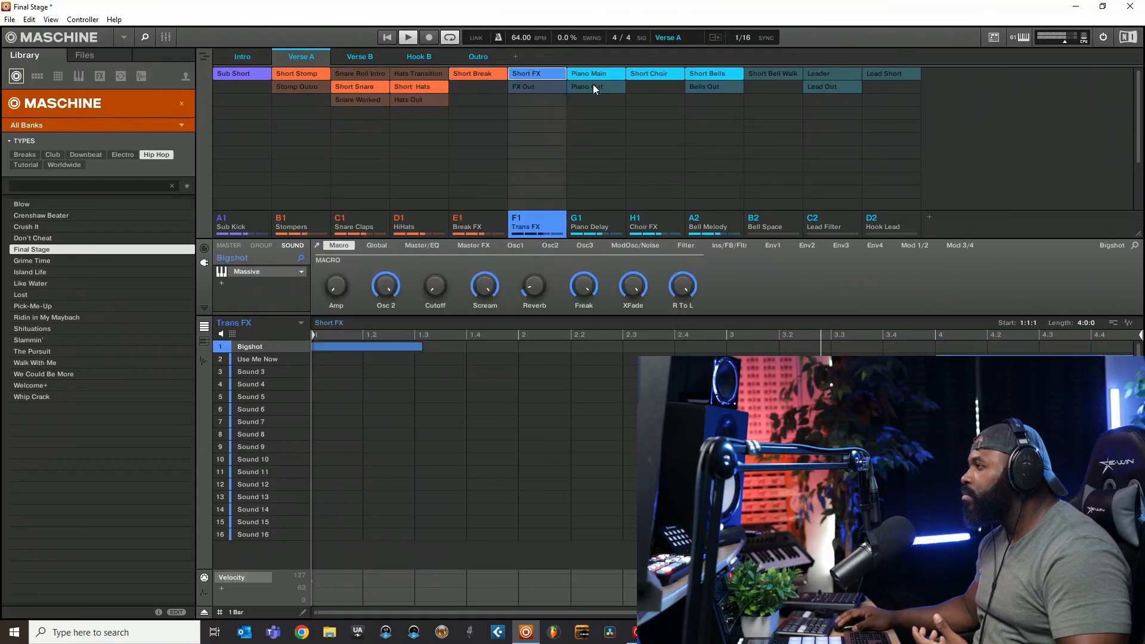
drag(521, 335, 521, 307)
click(578, 78)
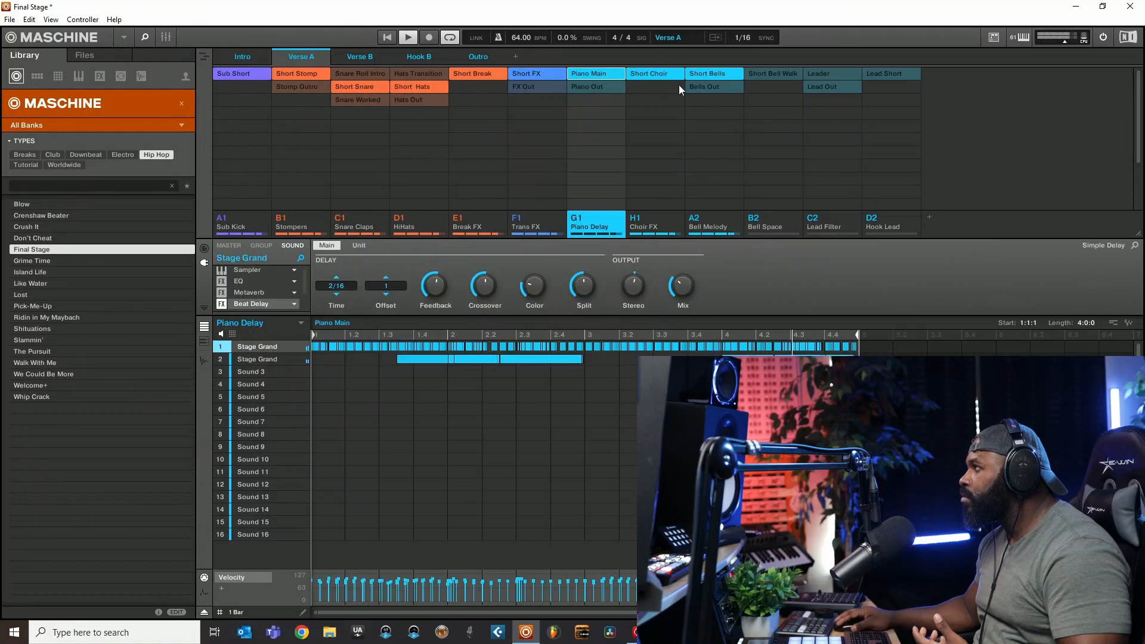
click(710, 76)
click(642, 74)
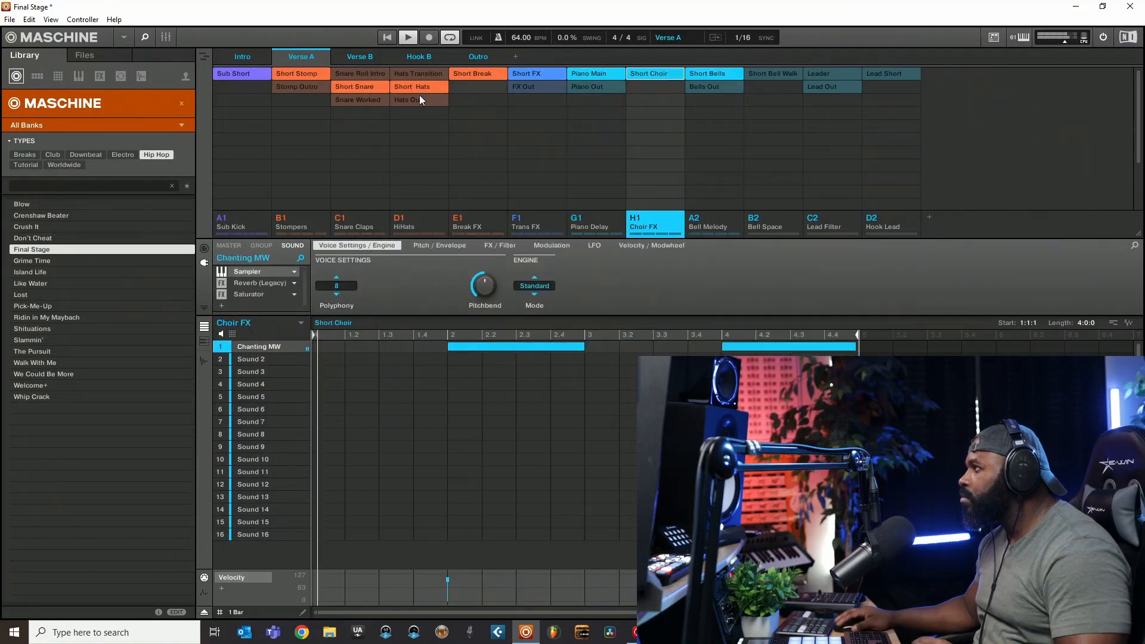
click(399, 37)
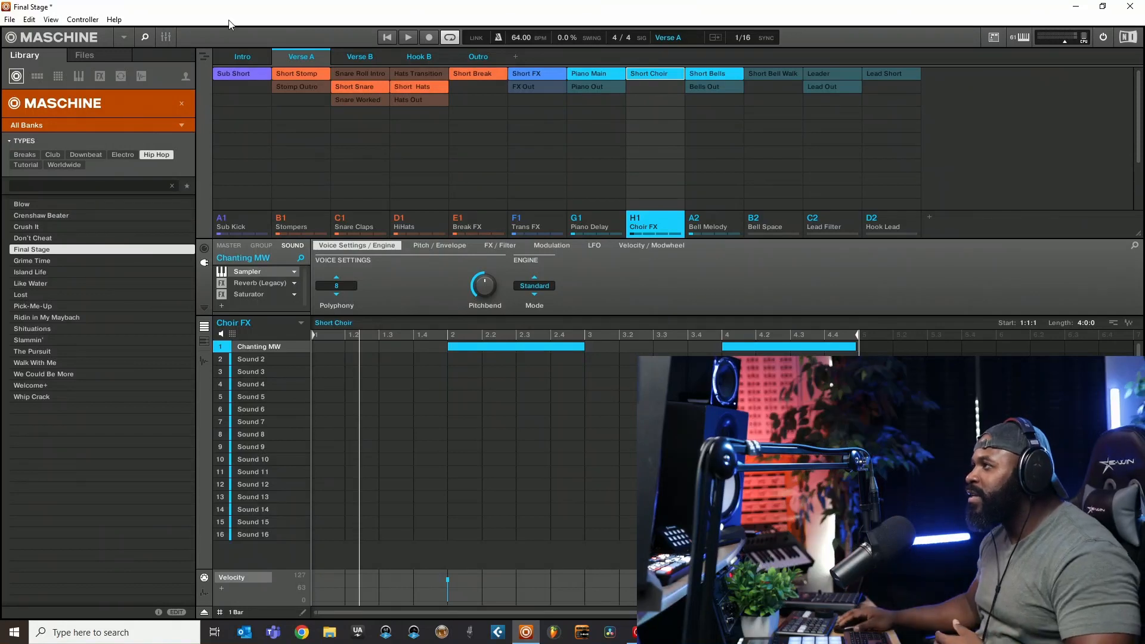
- Show the full Final Stage arrangement and return the playhead to the start
click(204, 54)
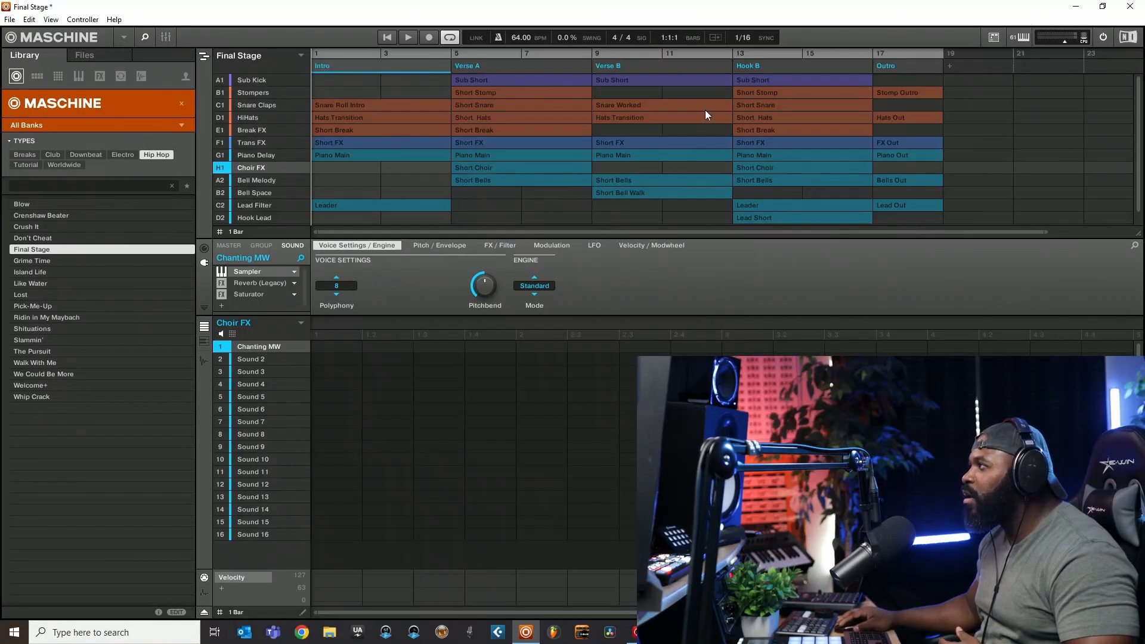
click(382, 38)
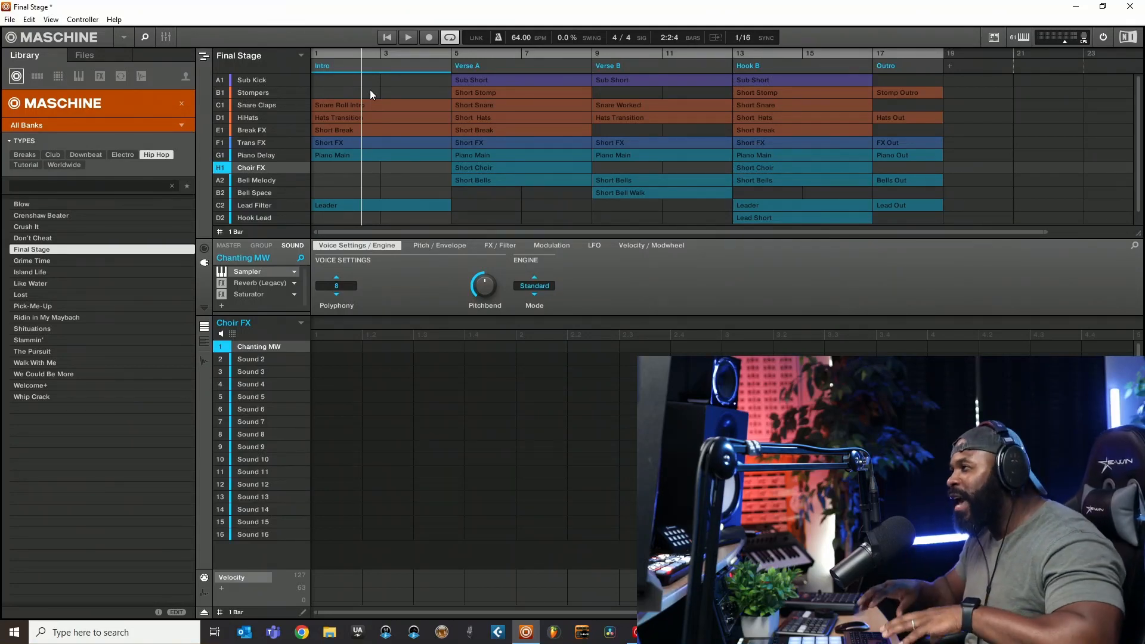
- Clear the Maschine product filter, then switch the library to groups and filter them by the Faded Reels expansion
click(183, 104)
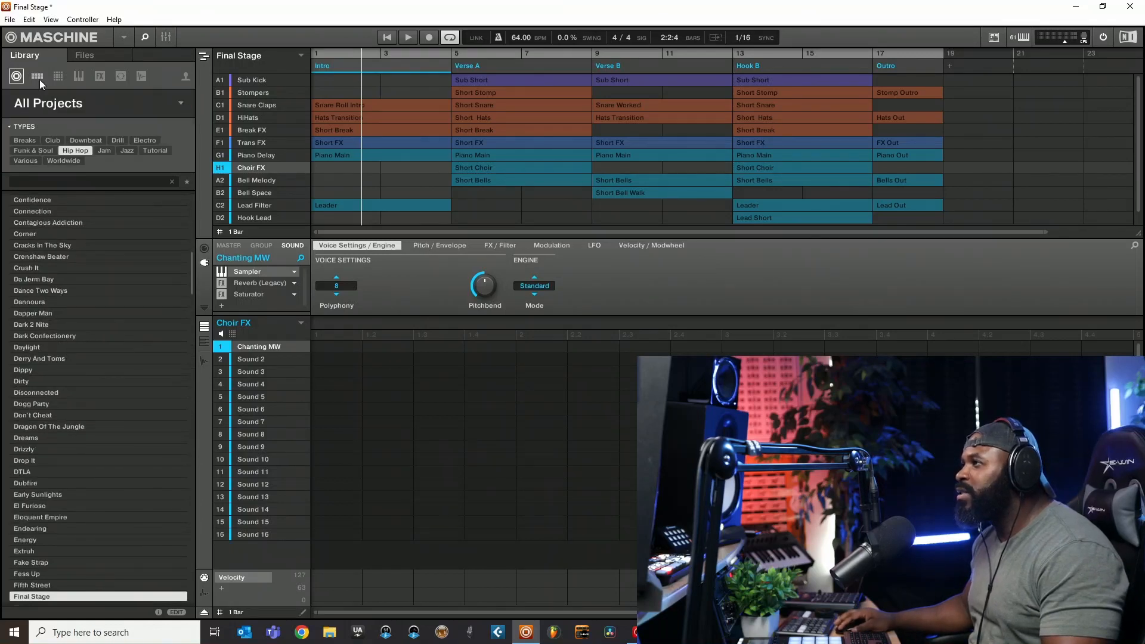
click(10, 19)
key(Escape)
click(115, 21)
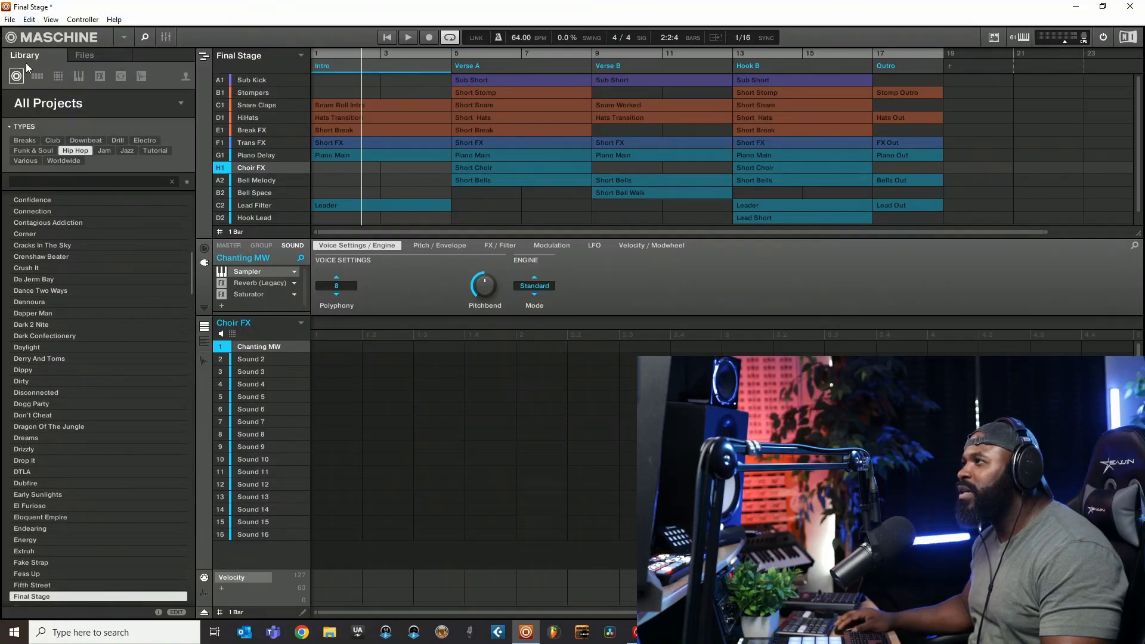
click(38, 75)
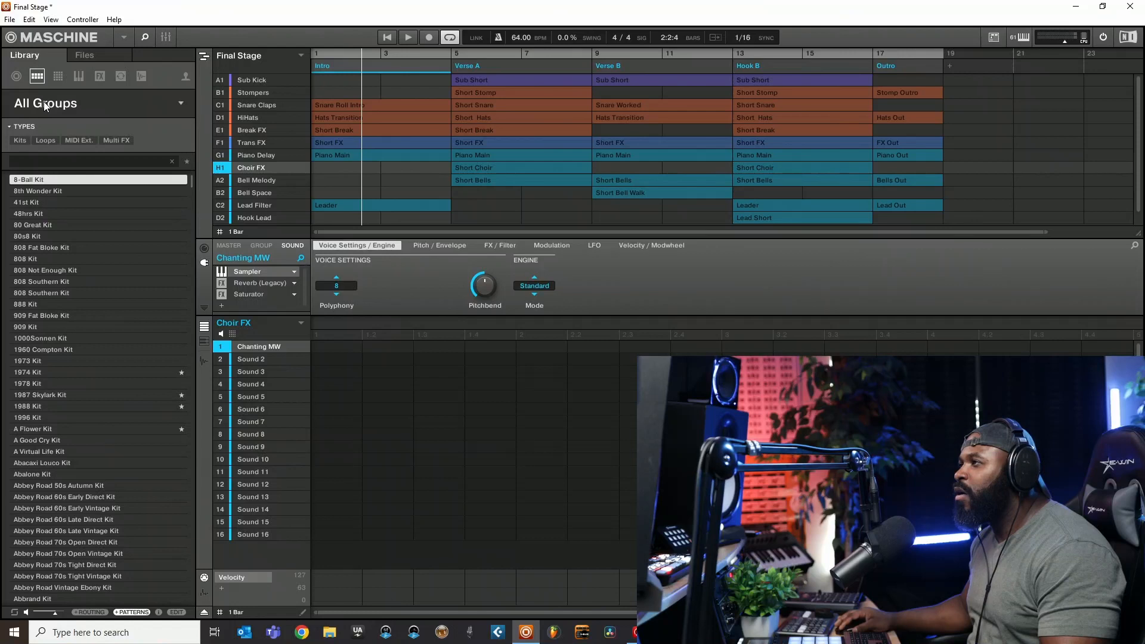
scroll(66, 420, up, 10)
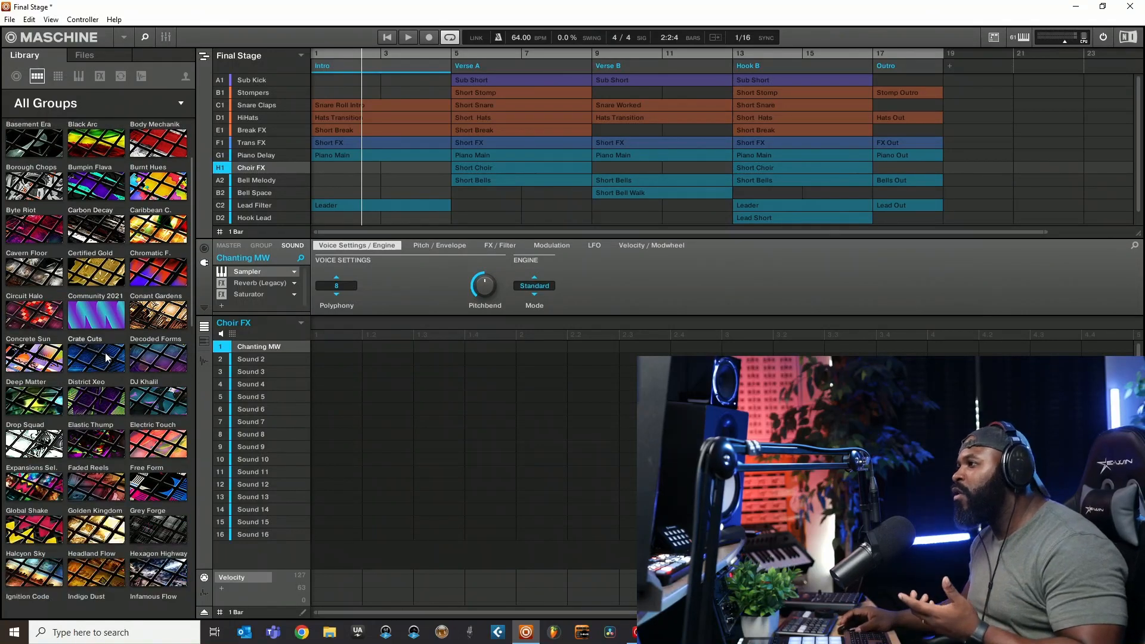
scroll(119, 337, down, 3)
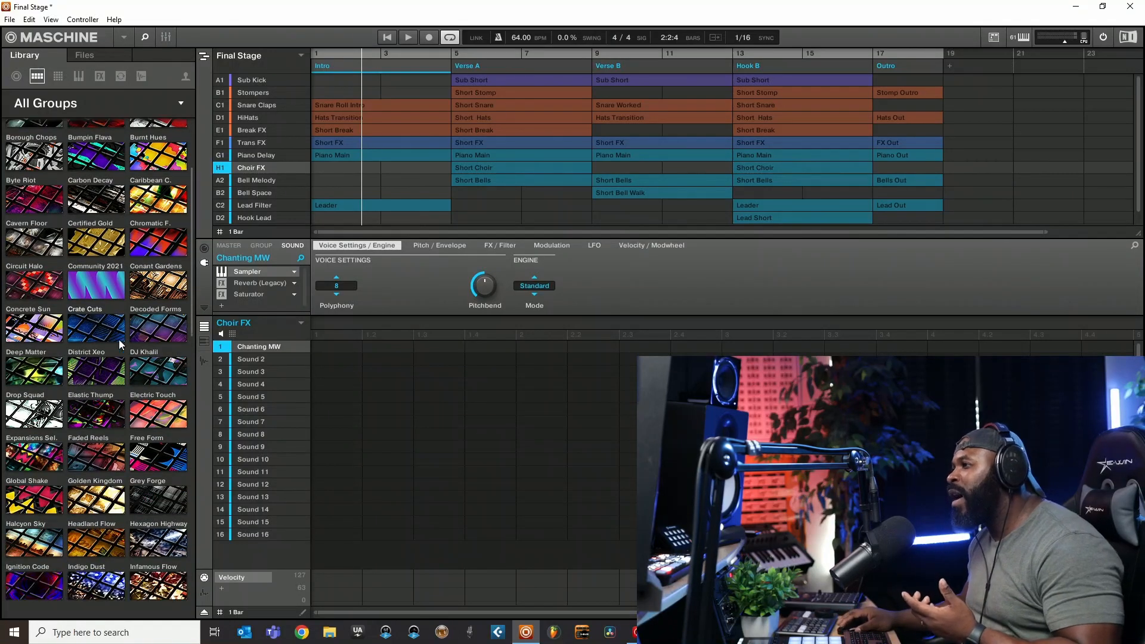
click(94, 449)
- Create a new project, discarding the unsaved changes to Final Stage
click(11, 20)
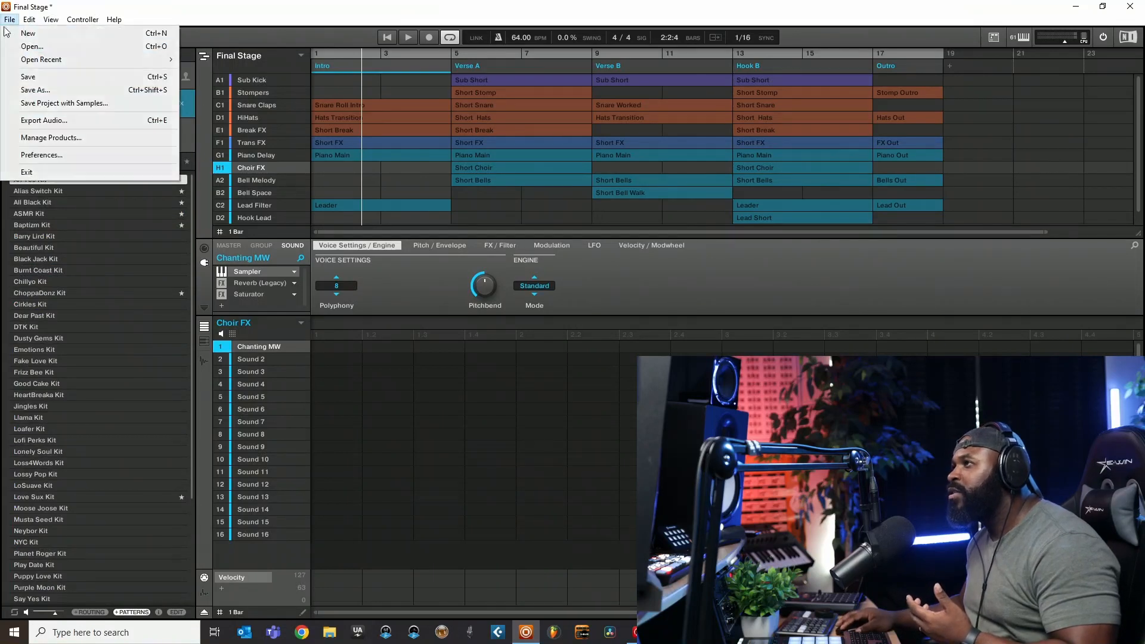
click(24, 34)
click(616, 346)
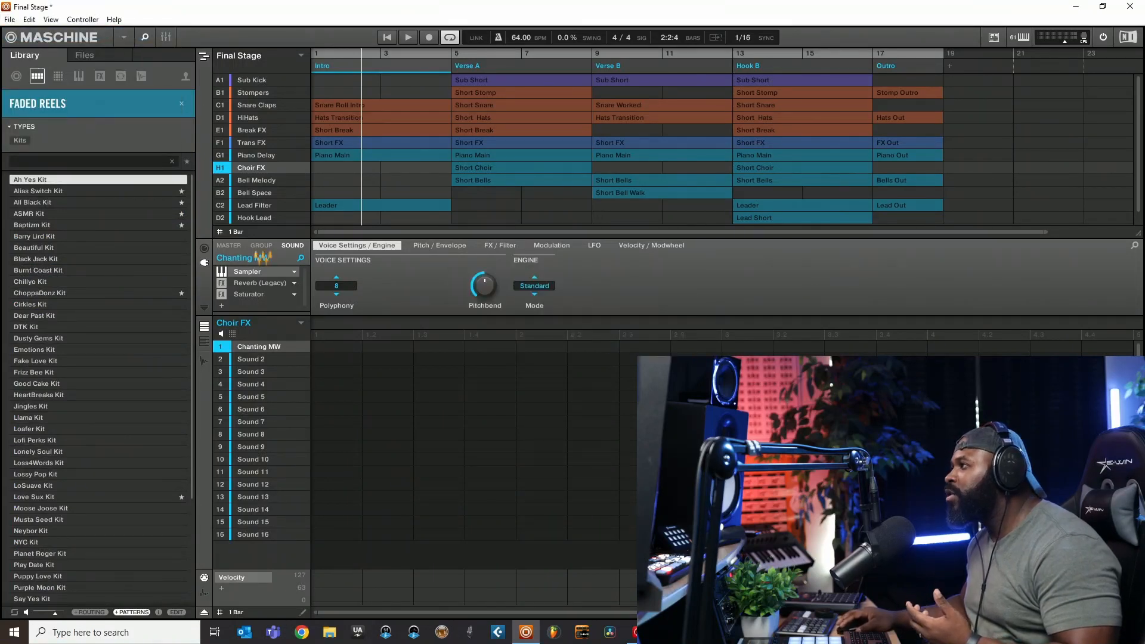
- Load the All Black Kit with its patterns into group A1, then swap in the Baptizm Kit while keeping those patterns
click(45, 203)
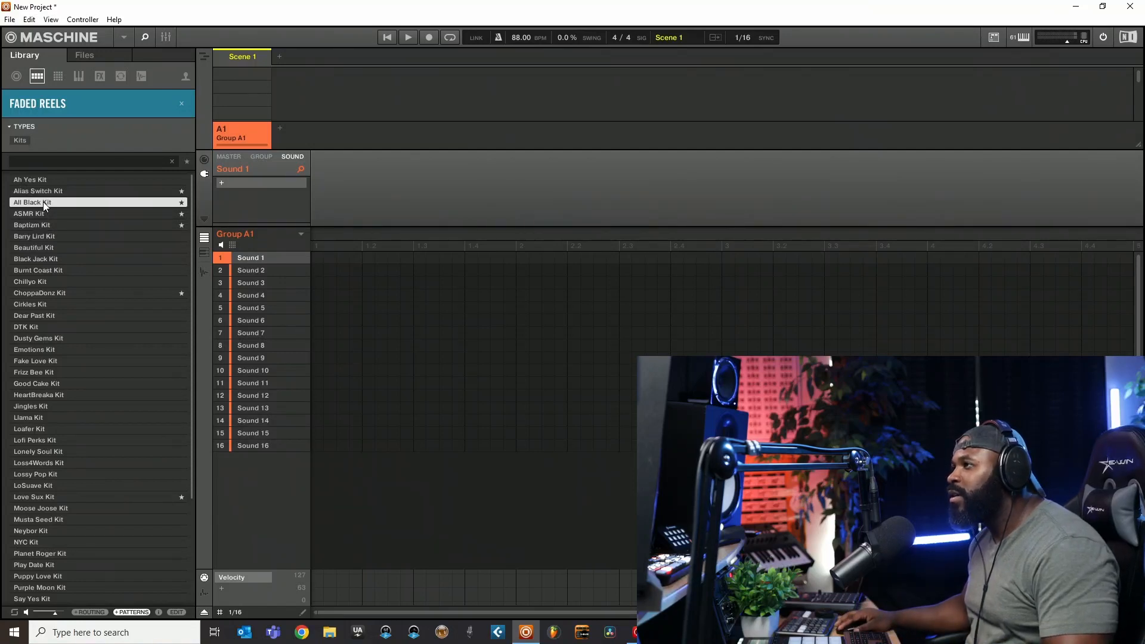
double_click(46, 205)
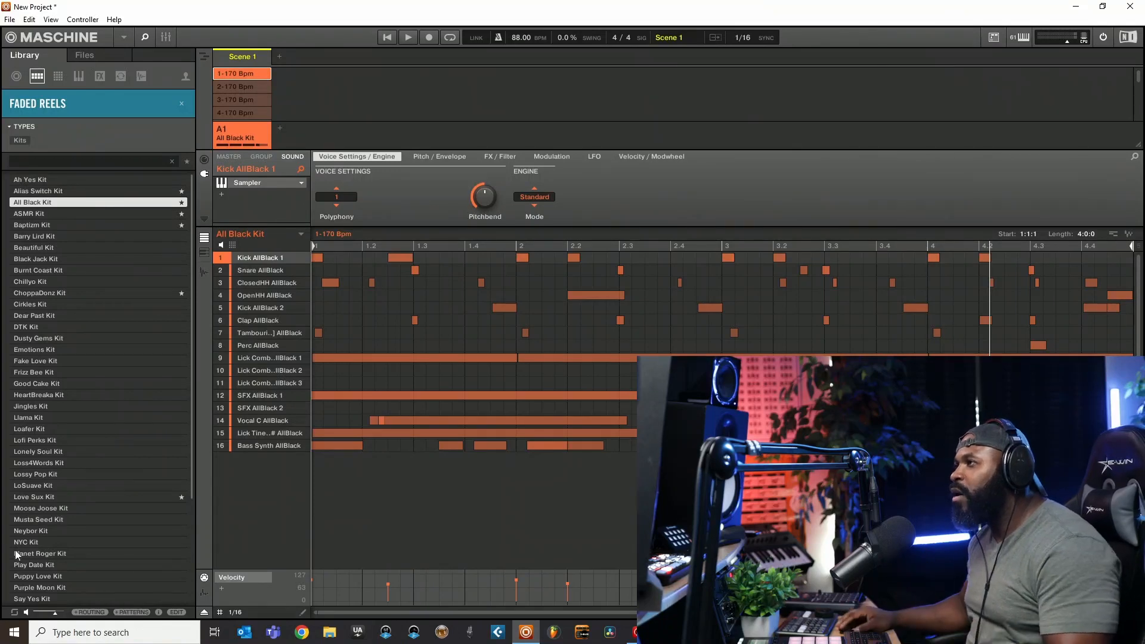
click(33, 216)
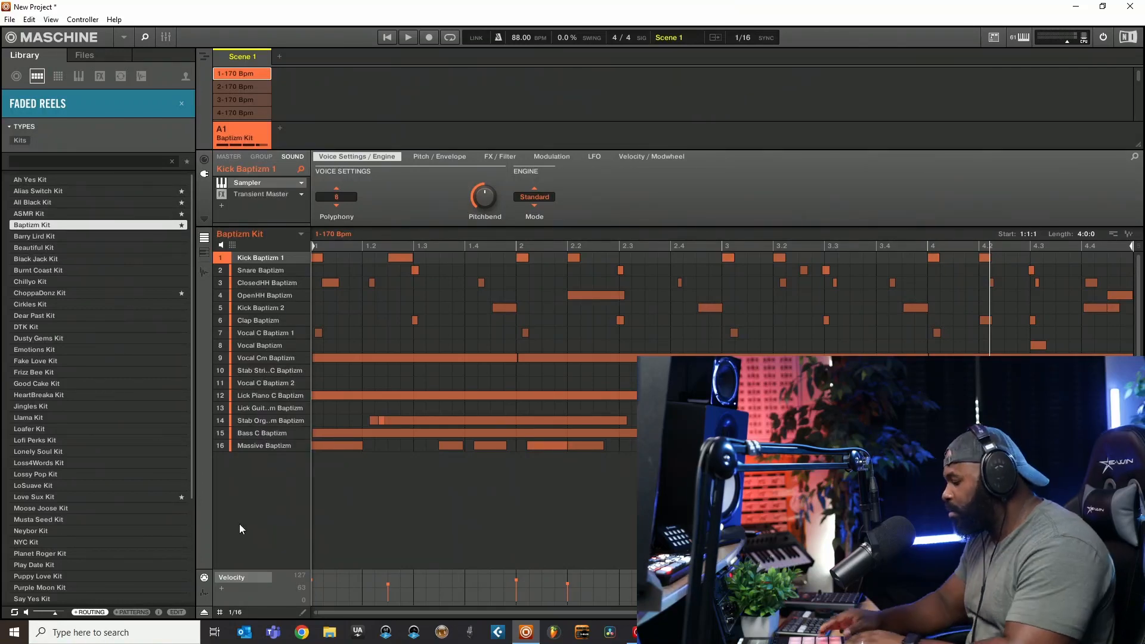
- Delete all notes of the 1-170 Bpm pattern and reset group A1 to empty sounds
key(Delete)
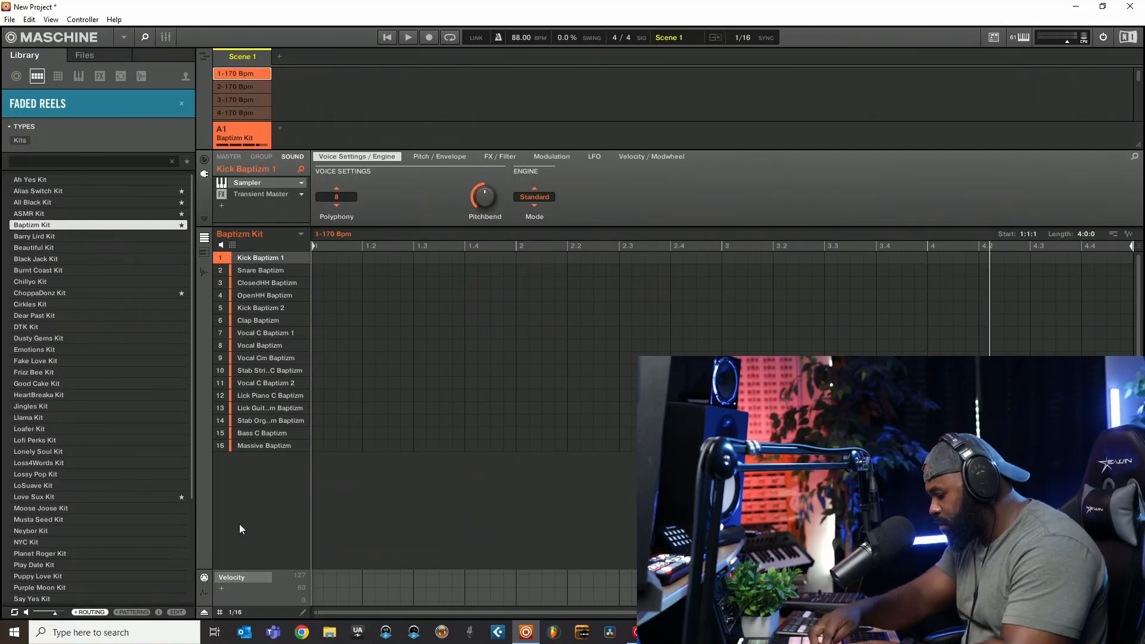
key(Delete)
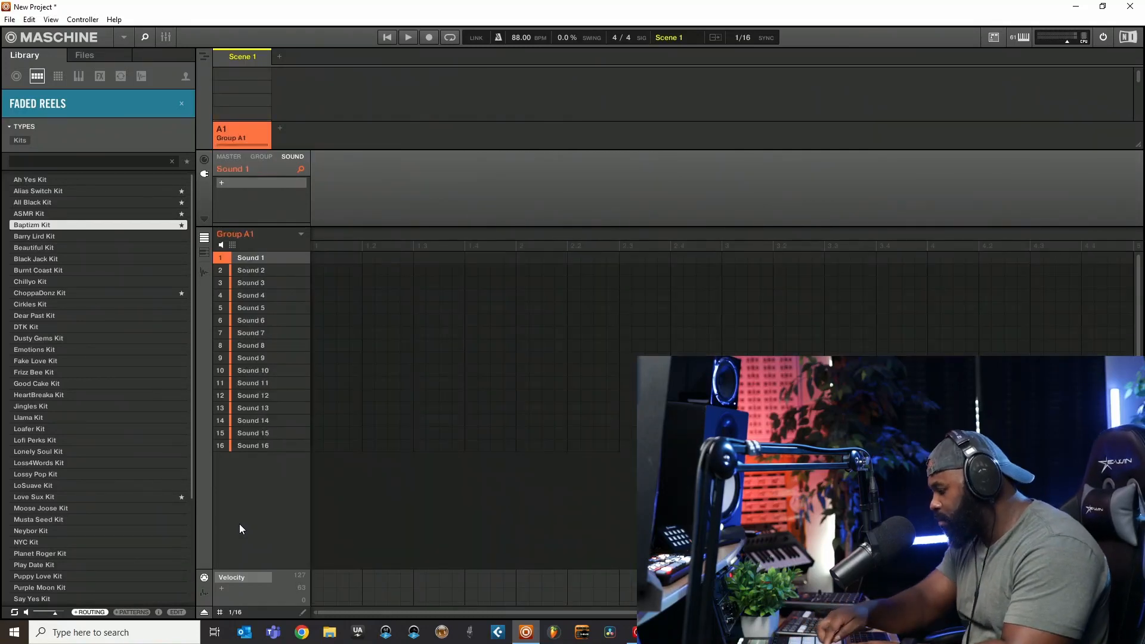
- Load the Beautiful Kit, Black Jack Kit and Chillyo Kit in turn into group A1 without patterns
click(34, 248)
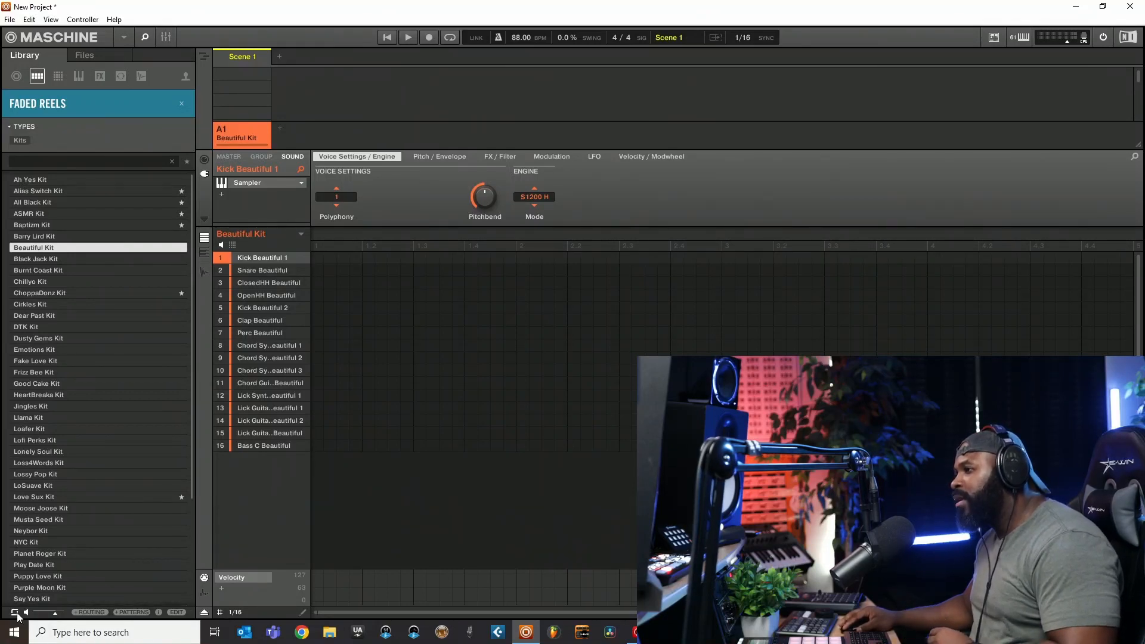
click(37, 260)
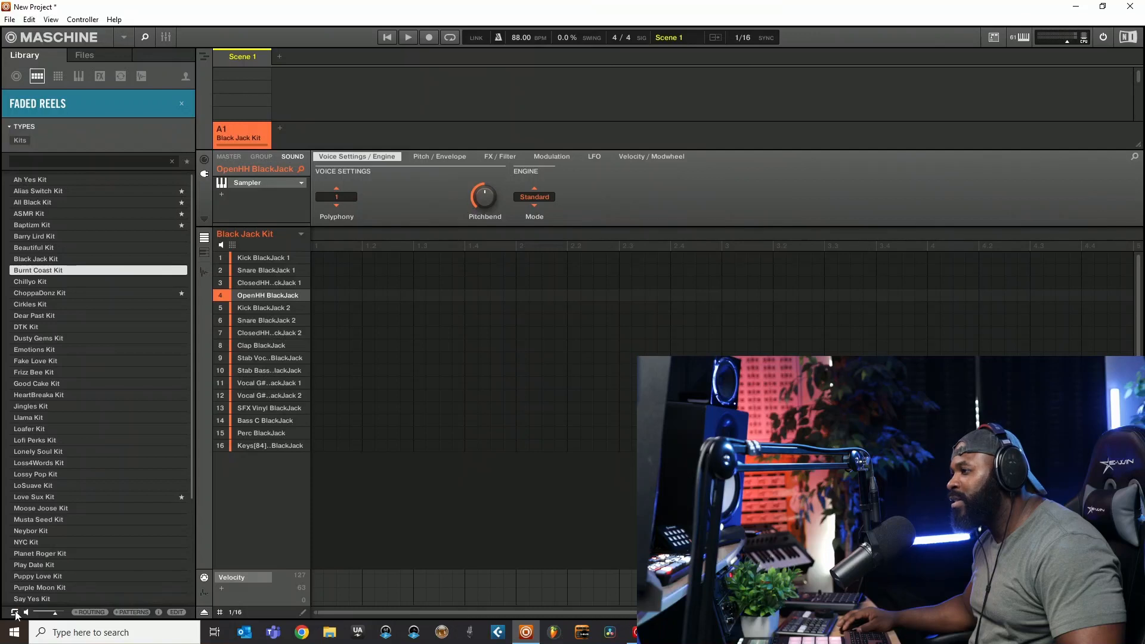
click(45, 283)
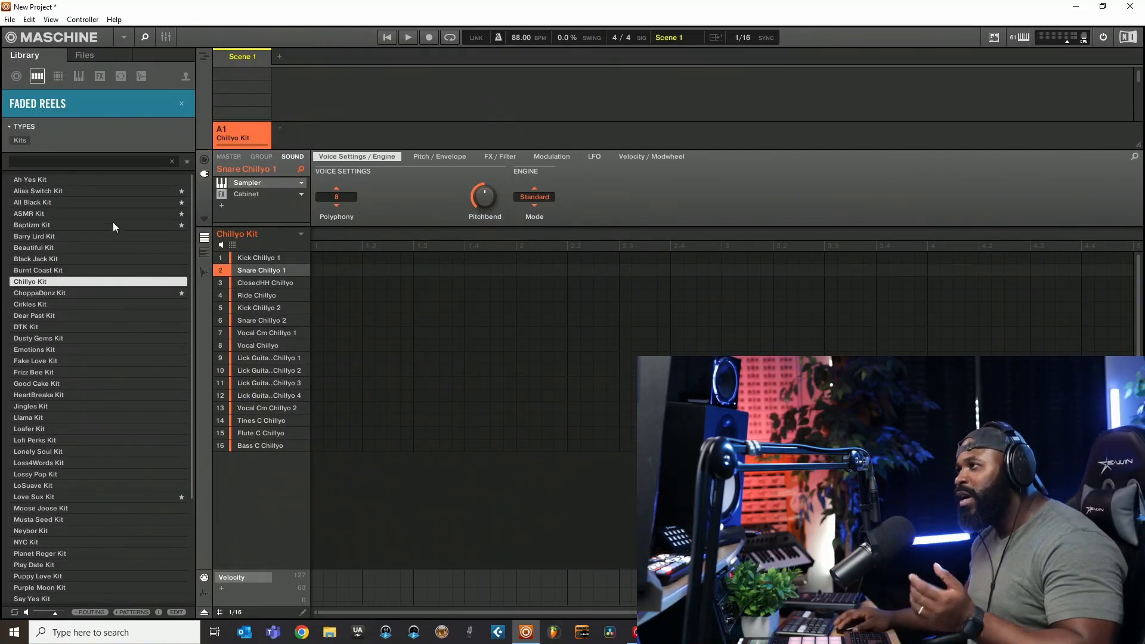
- View the user groups in the library and return to the factory groups
click(182, 74)
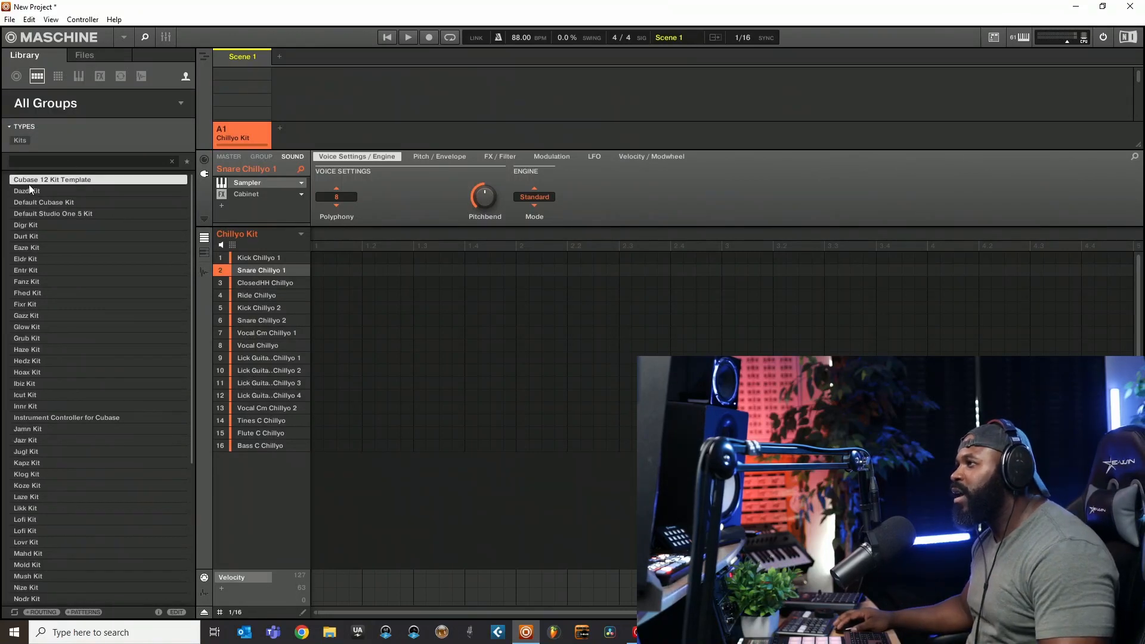
click(187, 77)
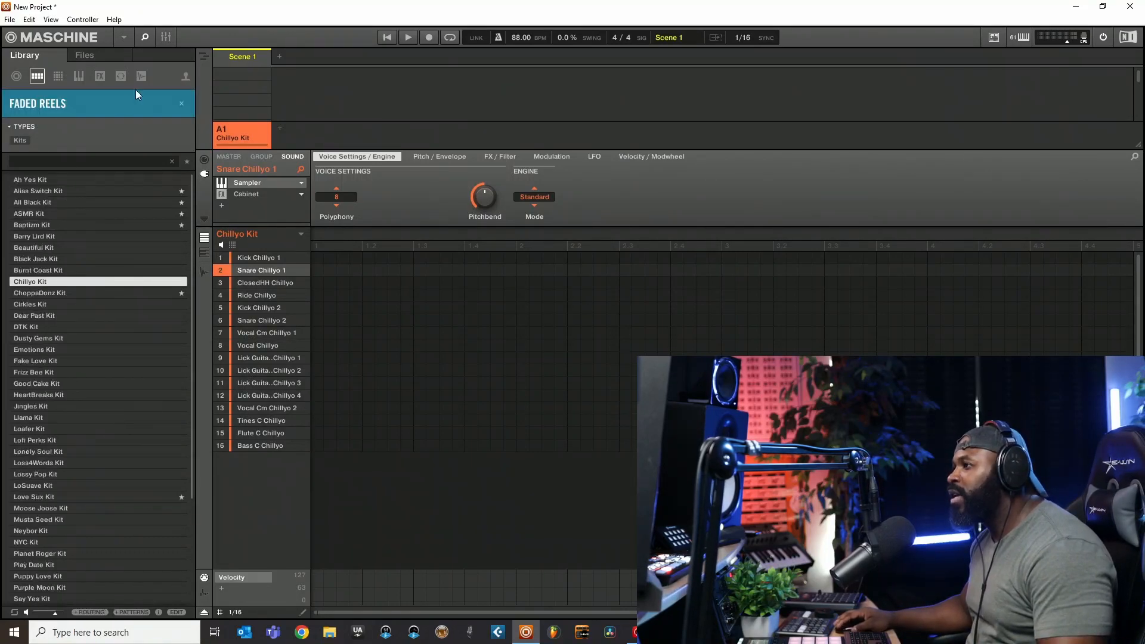
- Clear the Faded Reels filter, switch the library to sounds, and remove the Chillyo Kit from group A1
click(183, 104)
click(58, 78)
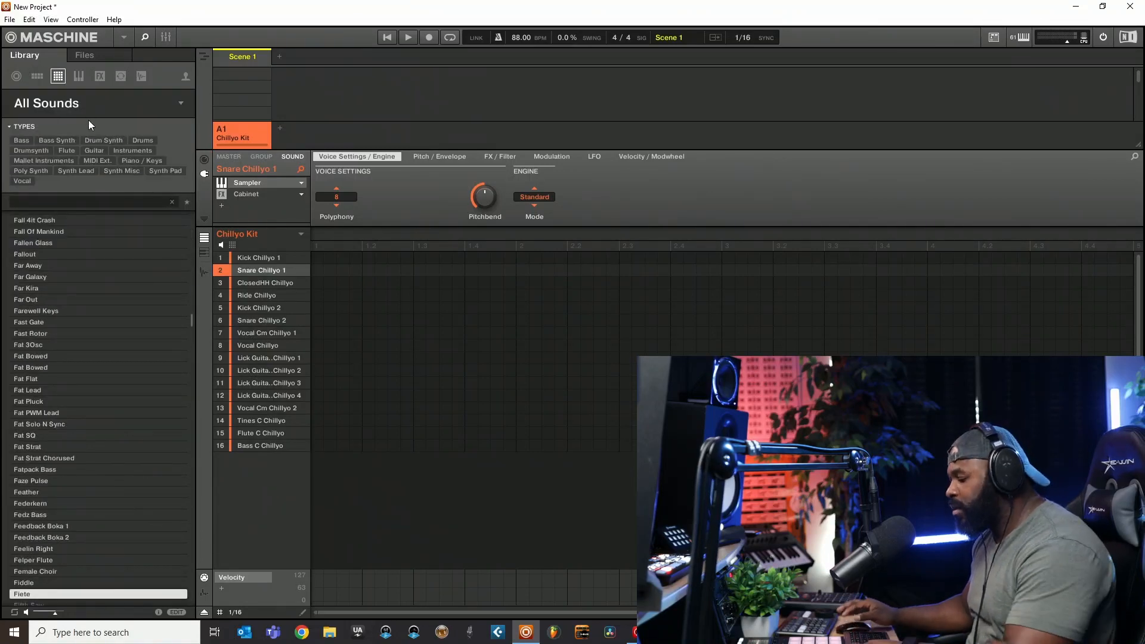
key(ctrl+z)
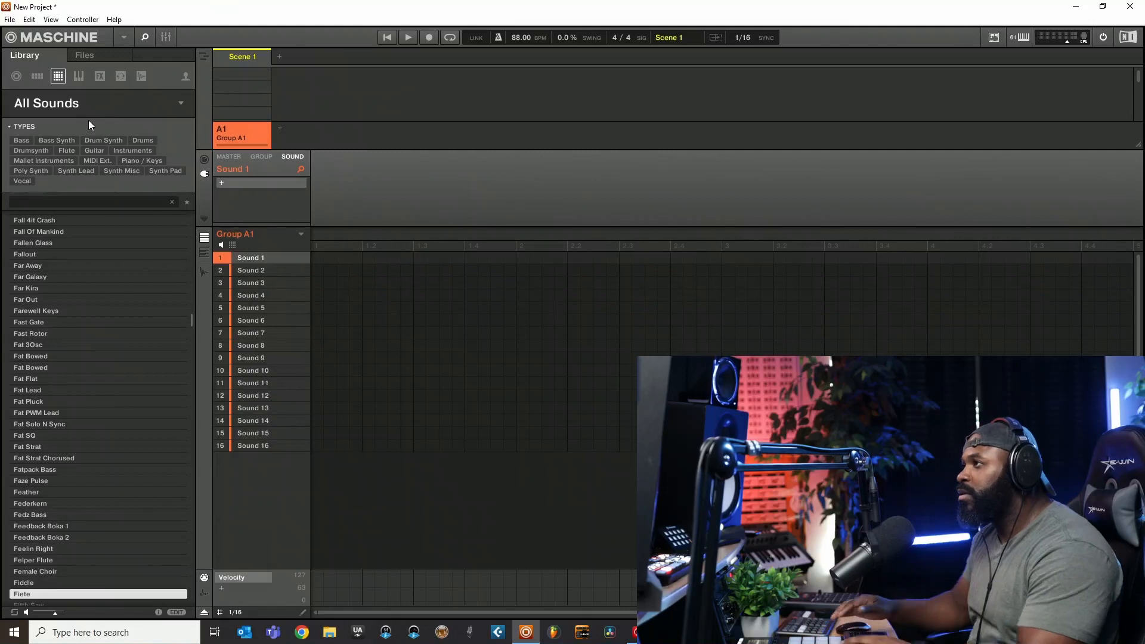
- Browse the expansions available for sounds and filter the list by Faded Reels
click(59, 105)
click(59, 105)
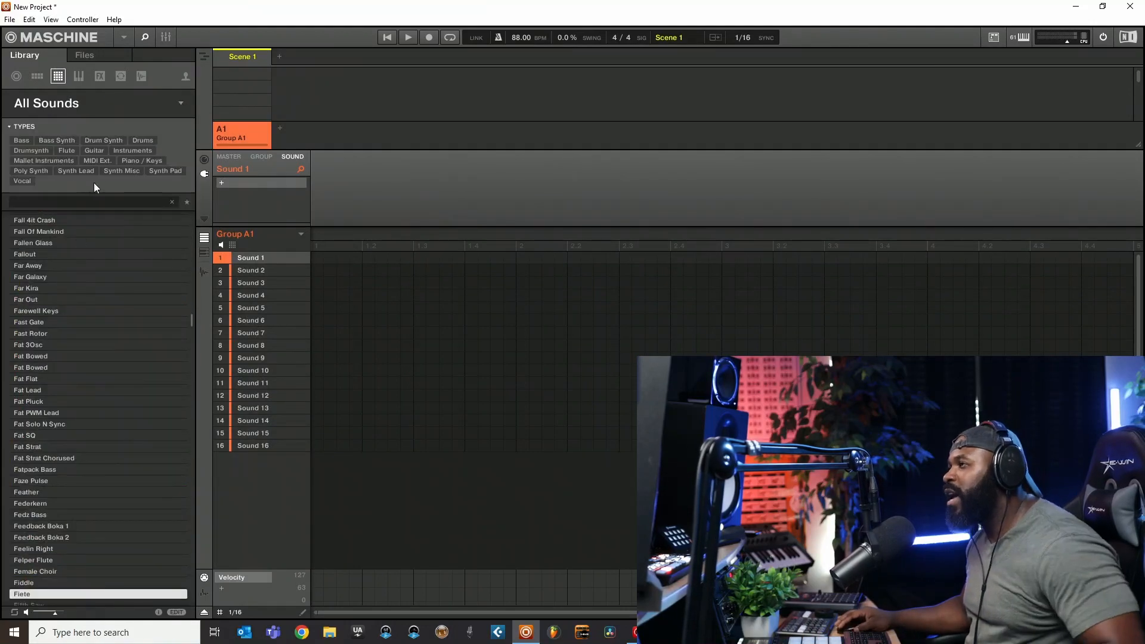
click(98, 103)
scroll(77, 272, up, 3)
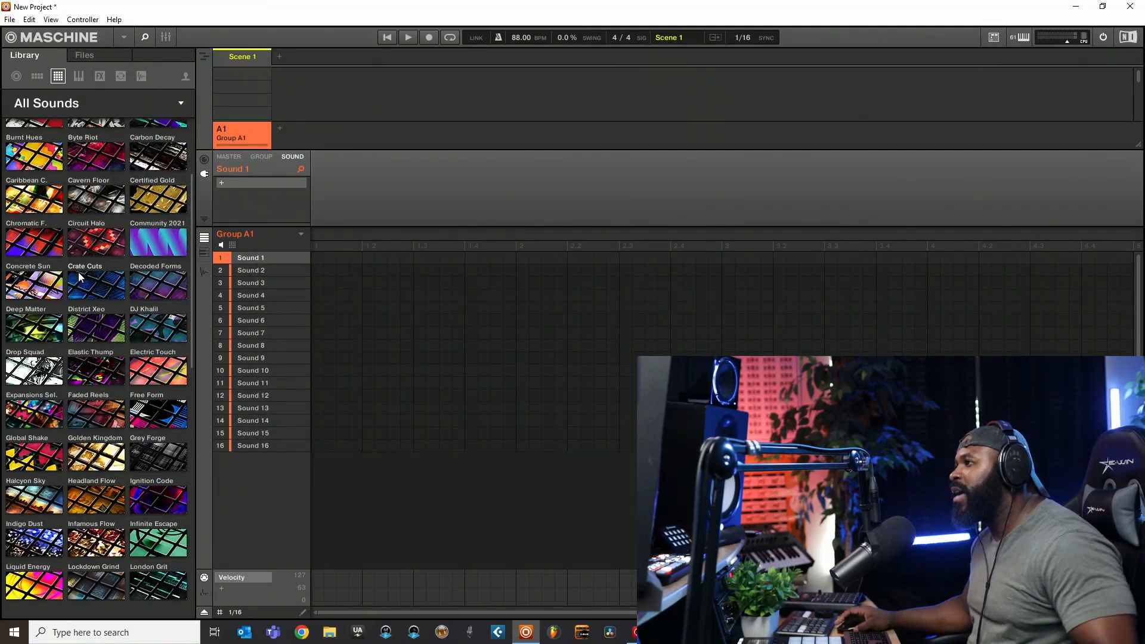
scroll(77, 200, down, 5)
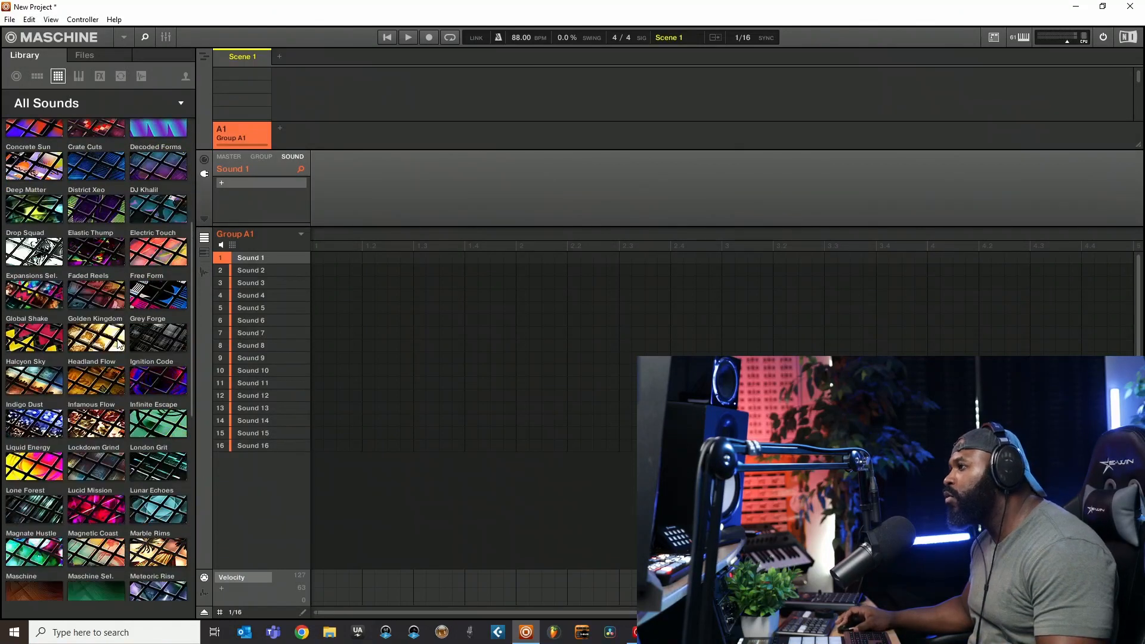
click(85, 303)
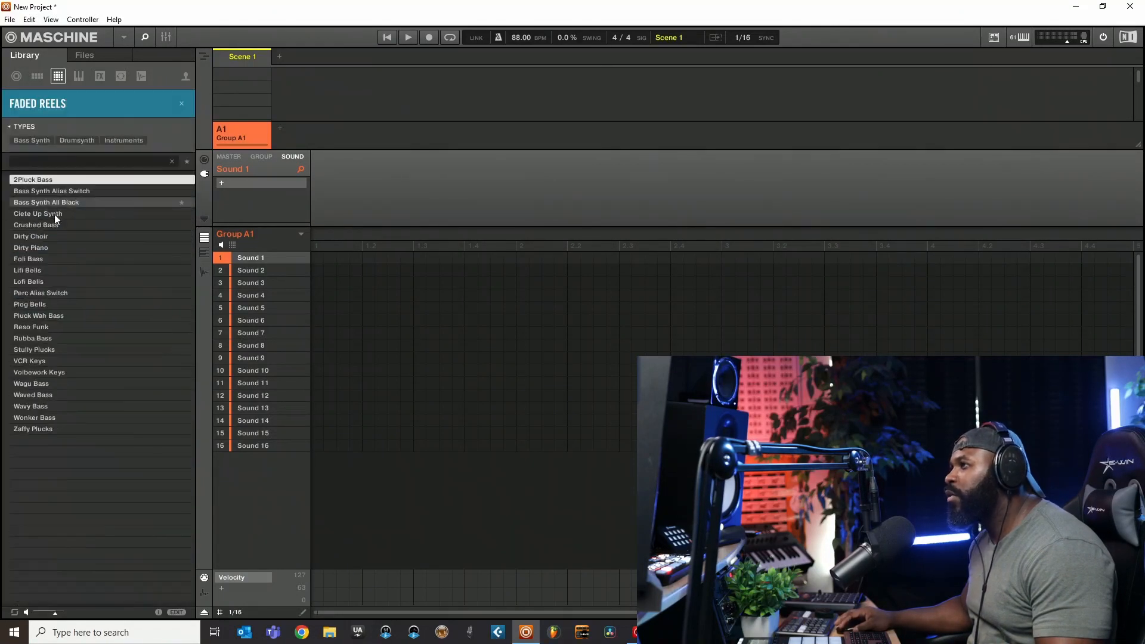
- Select the Crushed Bass preset, then load the Dirty Choir preset into the first sound of group A1
click(31, 227)
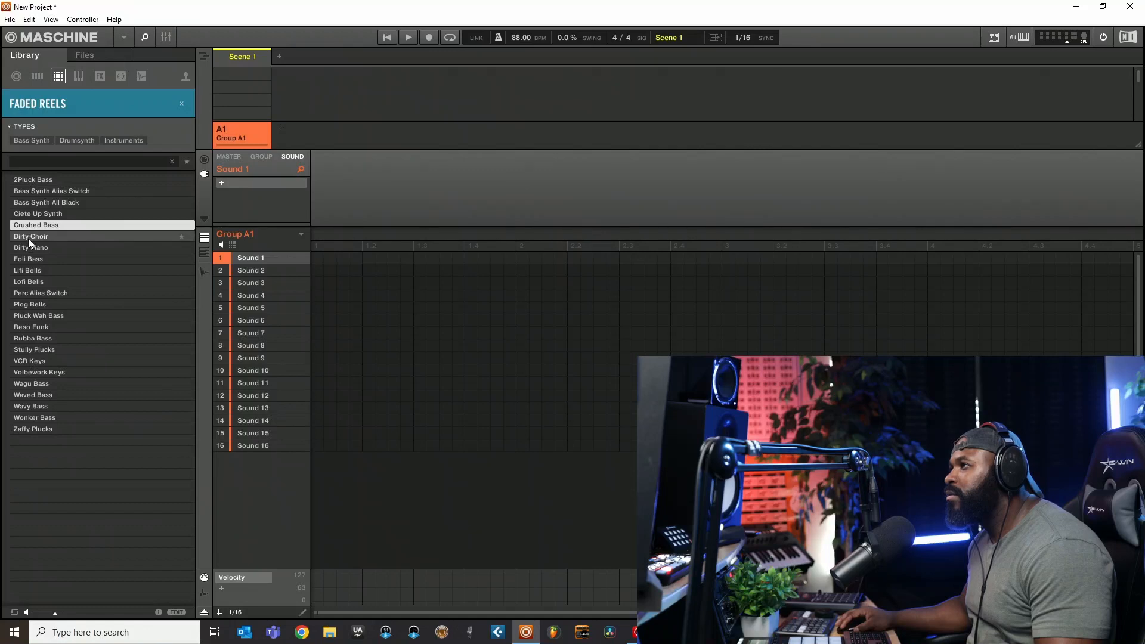
click(27, 239)
double_click(30, 238)
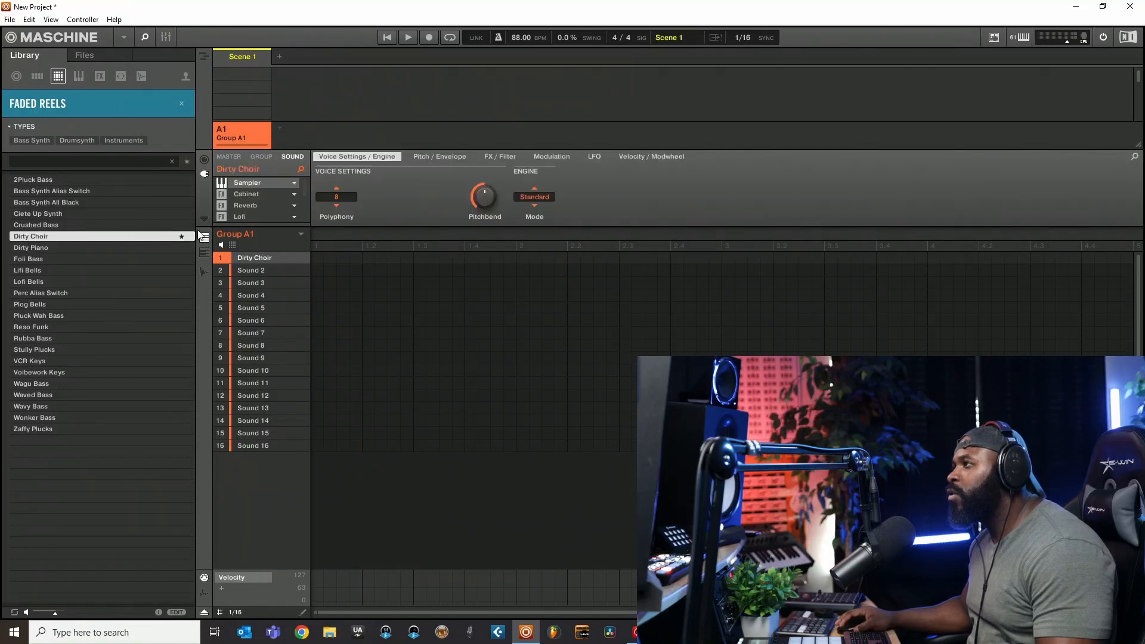
- Clear the Faded Reels filter so the library lists sounds from all products
click(182, 103)
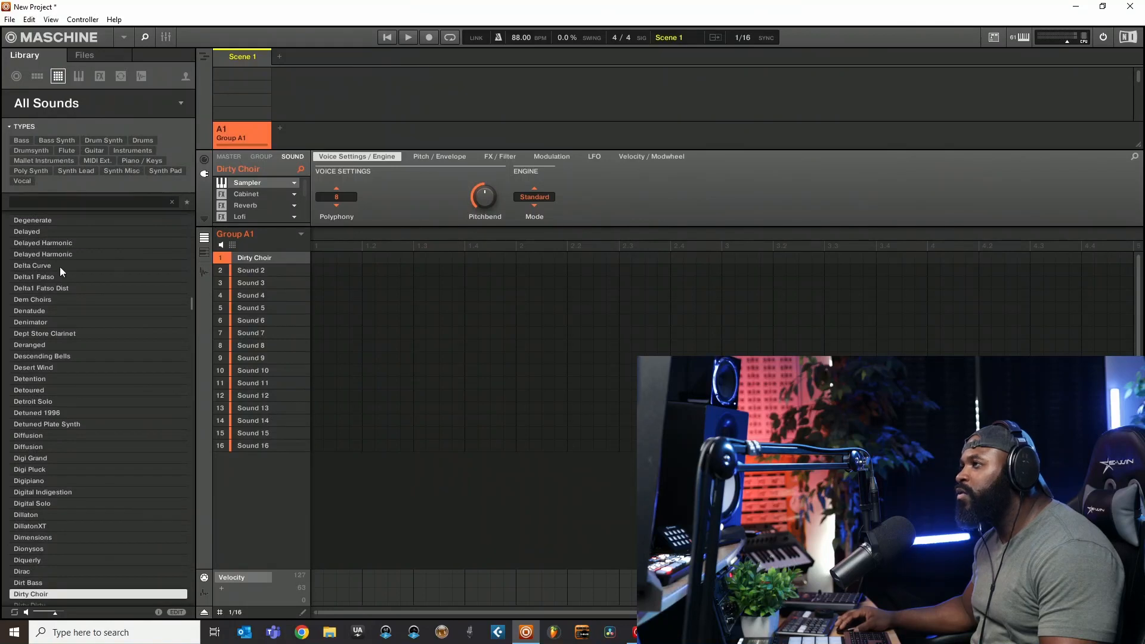
click(134, 78)
click(58, 80)
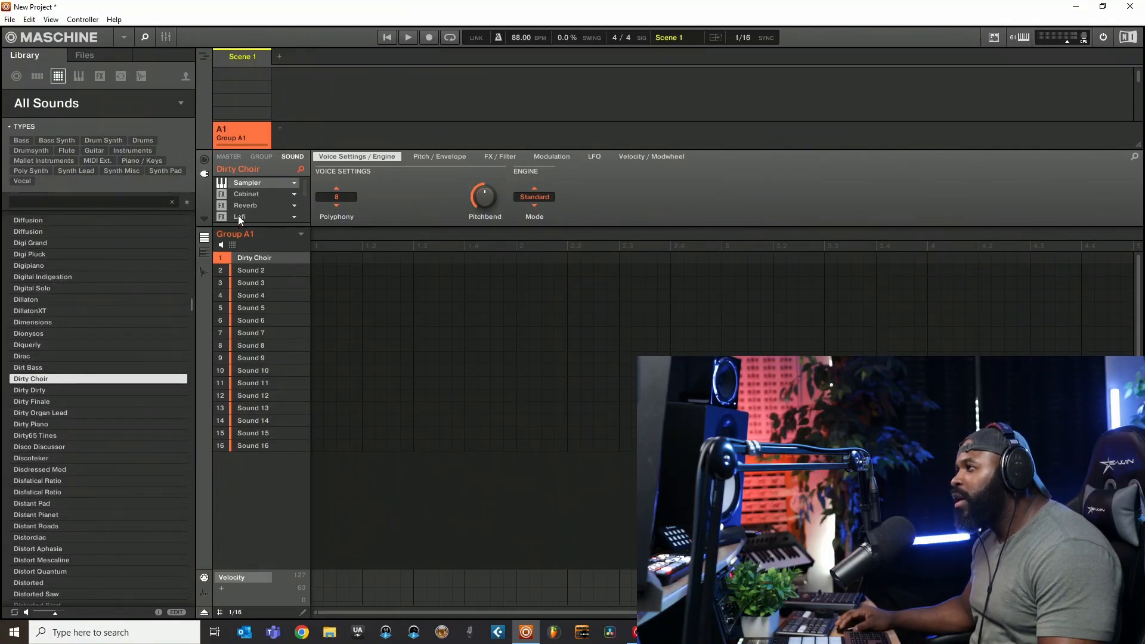
- Examine the plug-in and effects chain of the Dirty Choir sound
scroll(238, 188, down, 2)
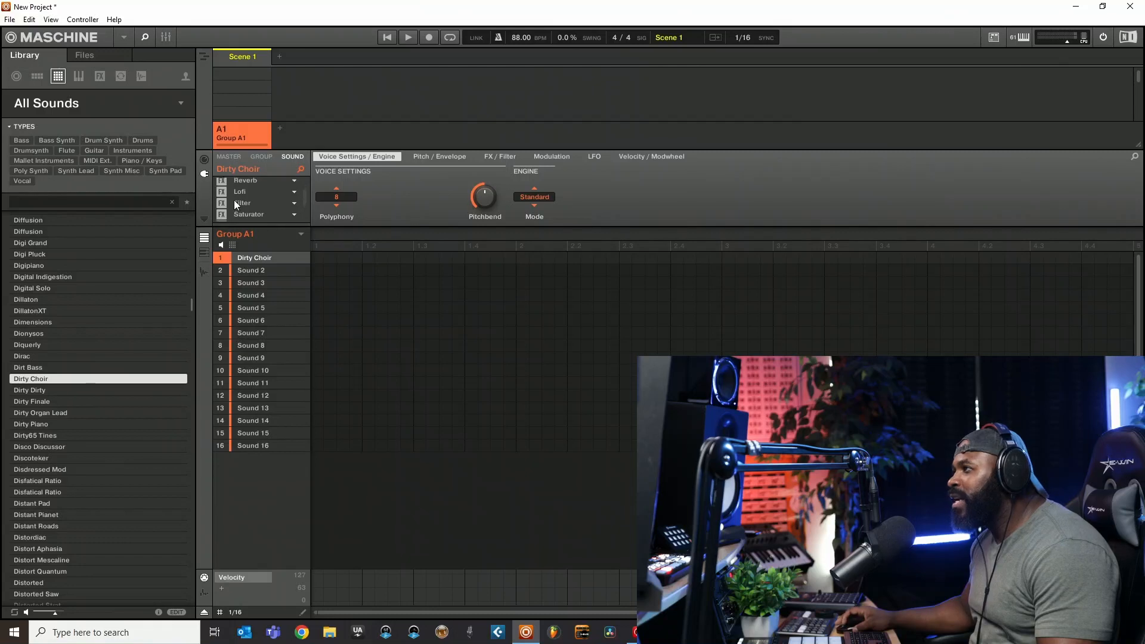
scroll(241, 189, up, 2)
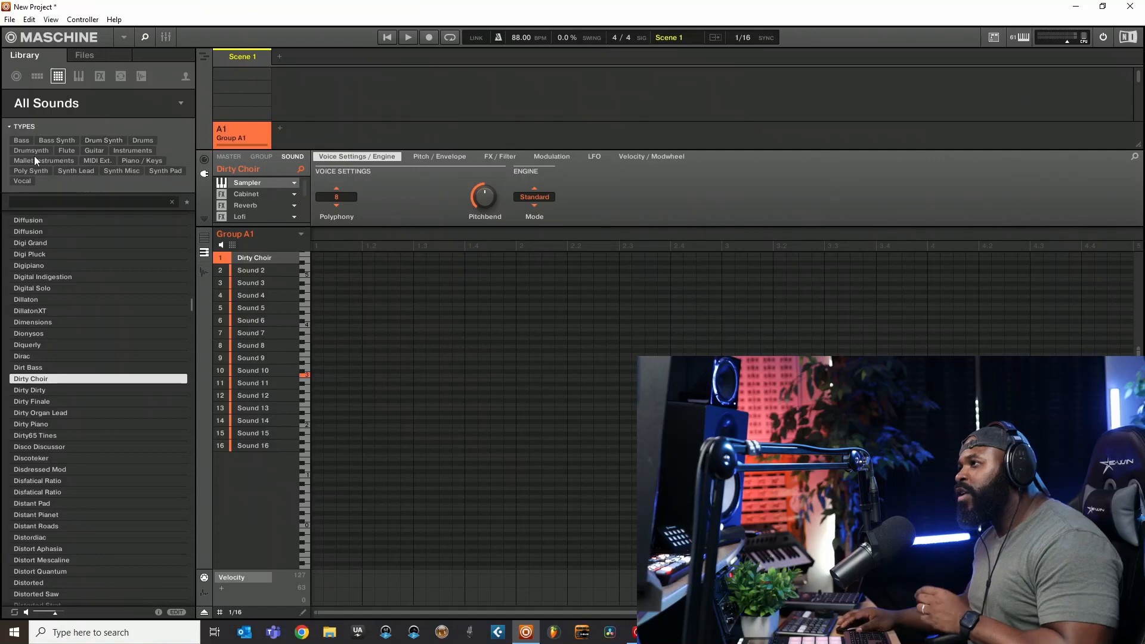
- Look through the expansions that offer sound presets in the library's product list
click(53, 104)
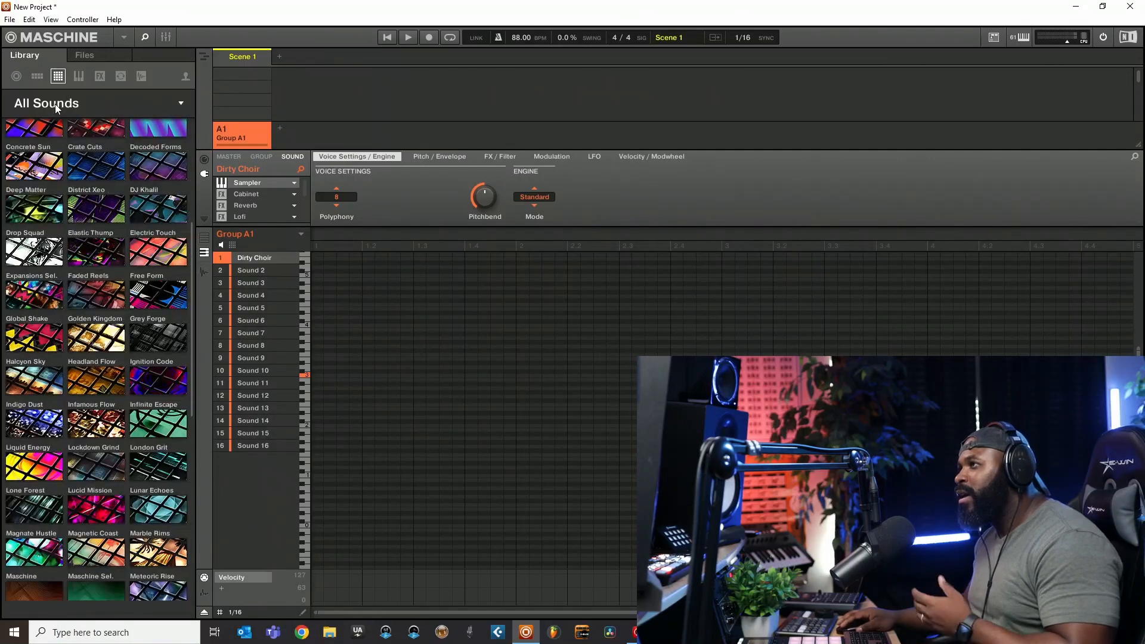
scroll(121, 313, down, 6)
scroll(123, 309, up, 4)
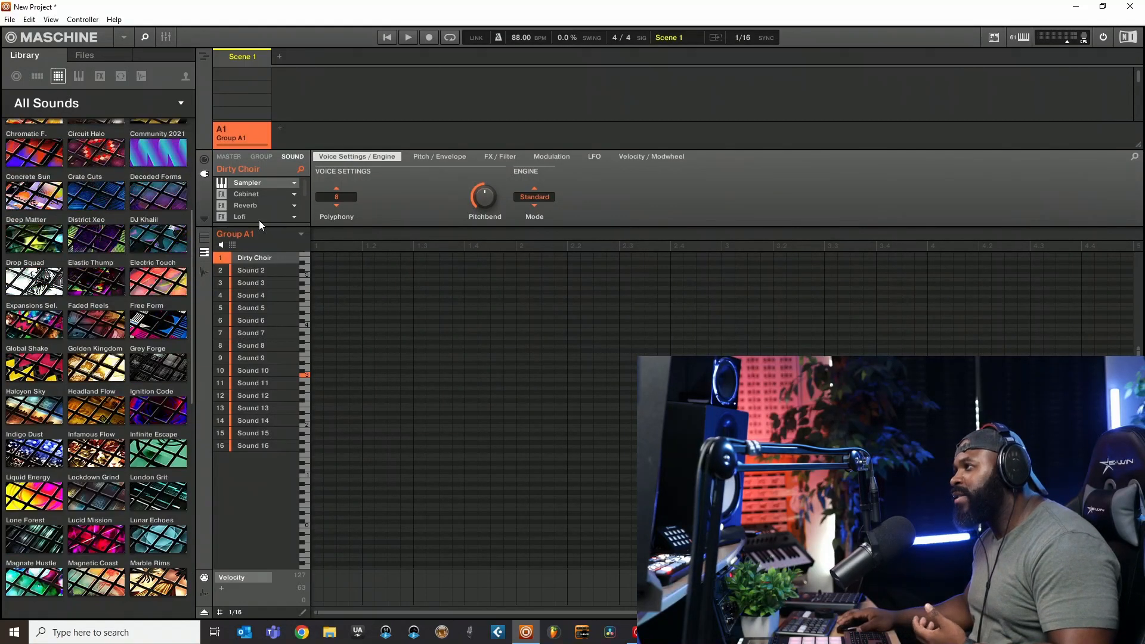
scroll(58, 289, up, 4)
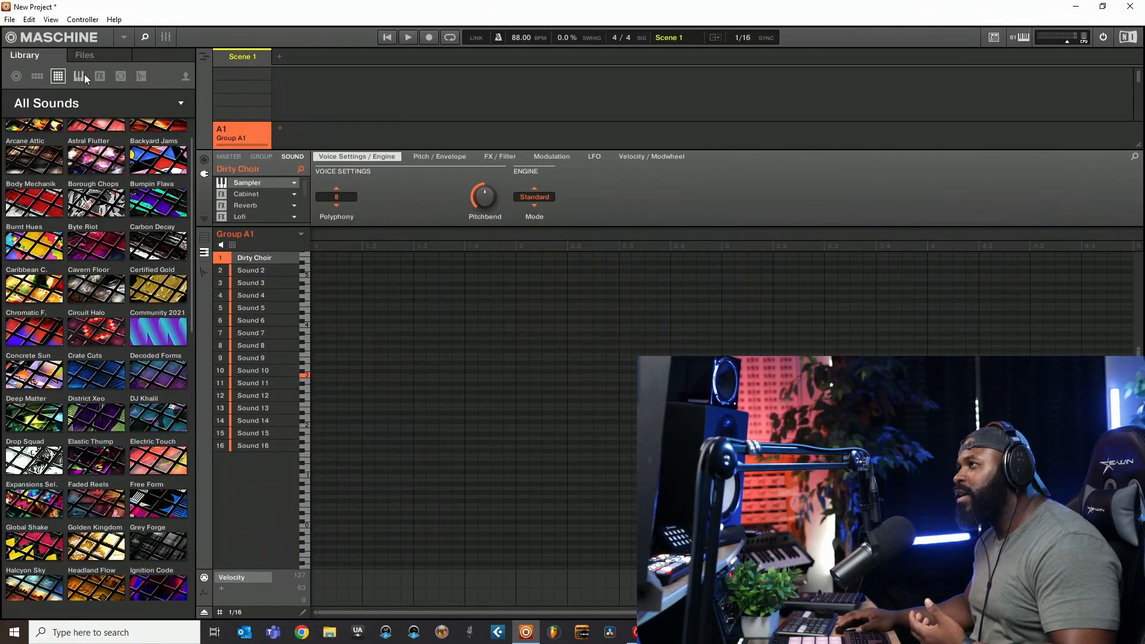
click(85, 102)
click(72, 106)
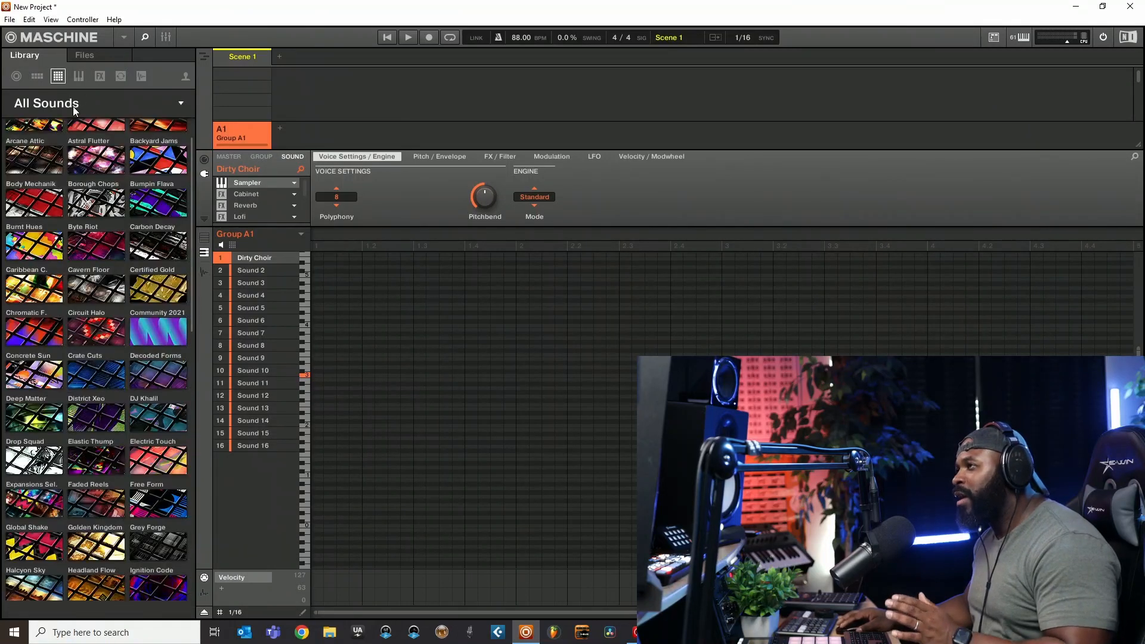
- Switch the library from sounds to instruments and open the product list for all instruments
click(72, 106)
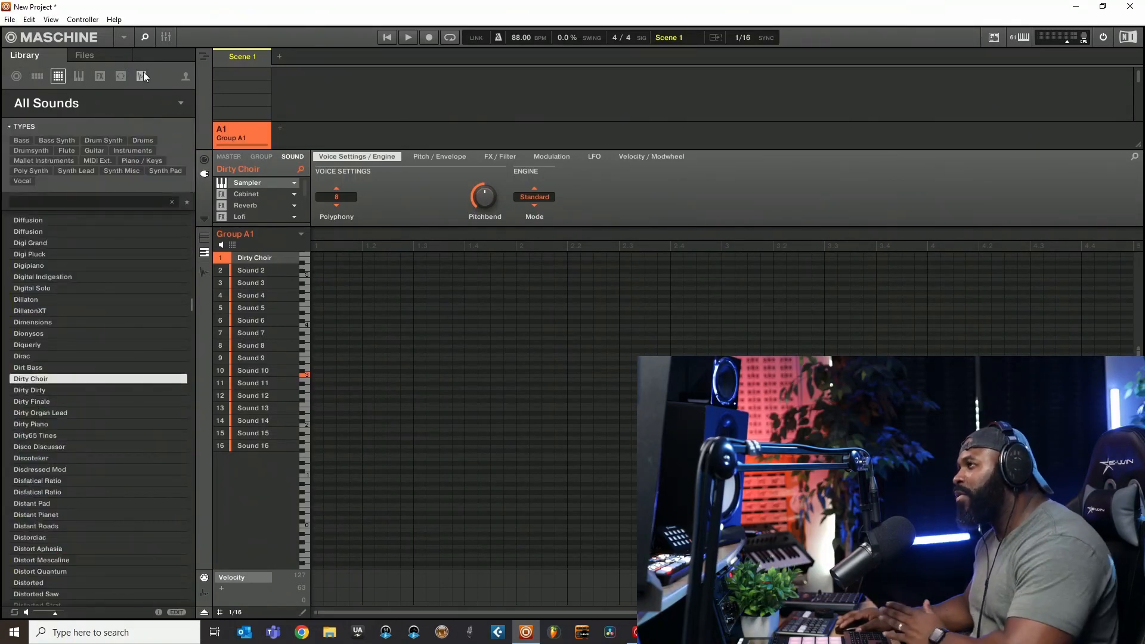
click(83, 80)
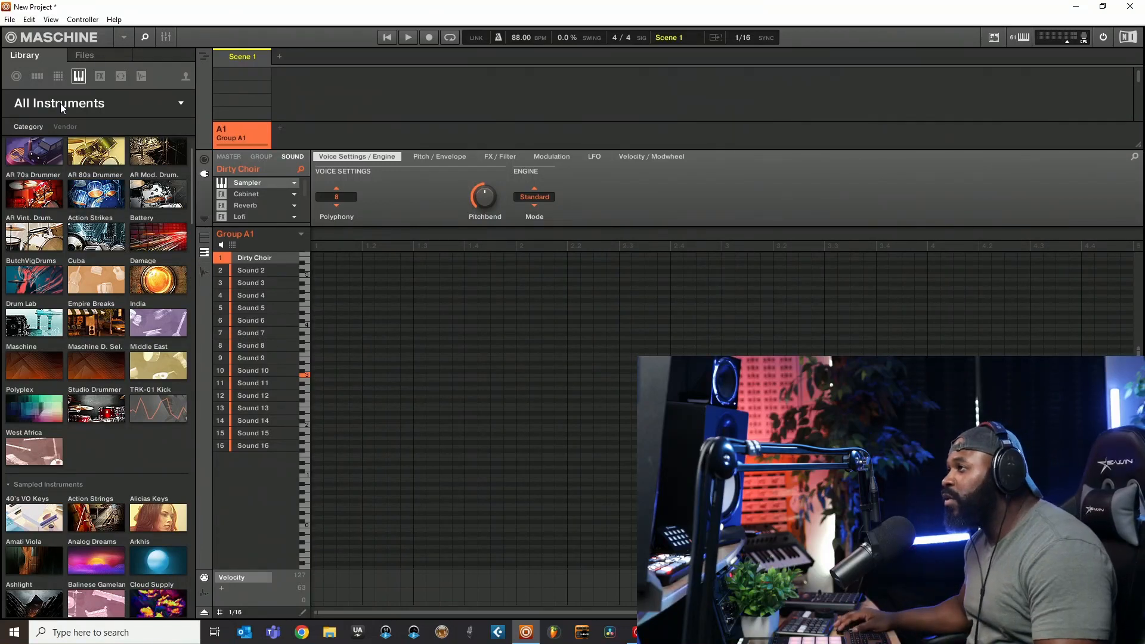
click(60, 103)
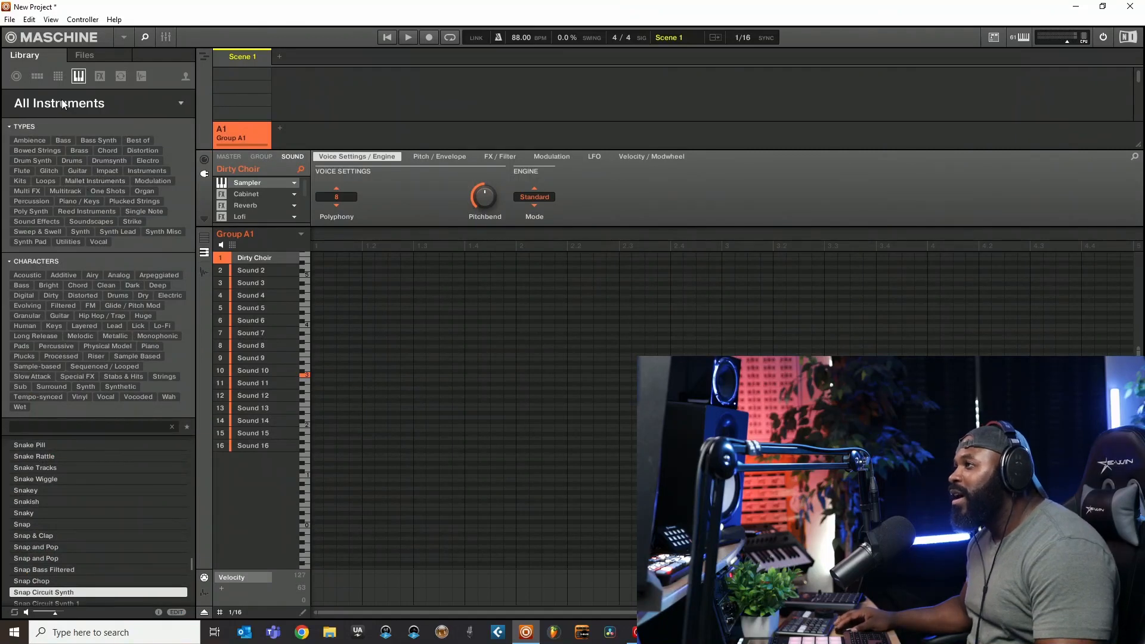
click(62, 99)
- Look through the instrument products by category, from Drums & Percussion through Sampled Instruments to Synthesizers
scroll(53, 163, down, 6)
scroll(54, 169, up, 7)
scroll(46, 232, down, 6)
scroll(48, 240, up, 4)
scroll(46, 237, up, 2)
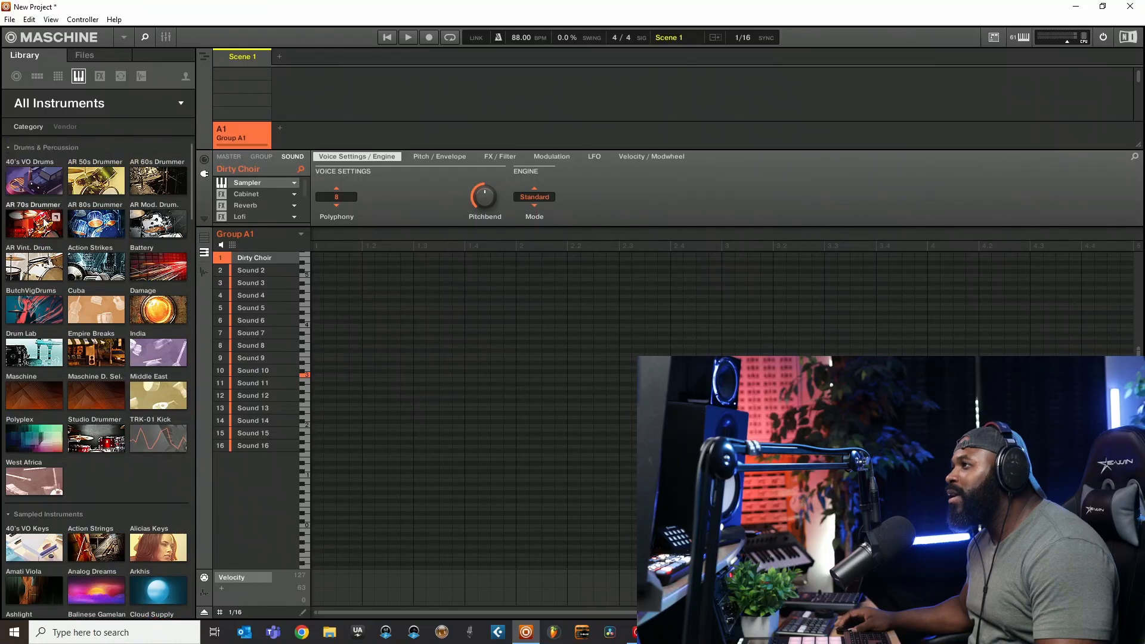
scroll(54, 233, down, 2)
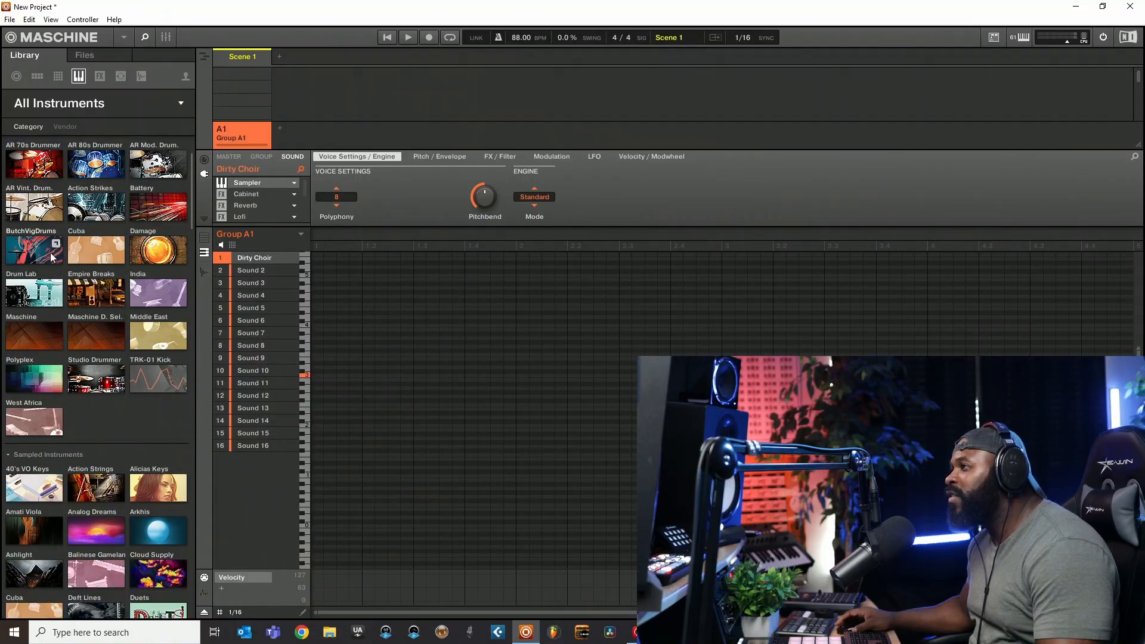
scroll(54, 235, down, 3)
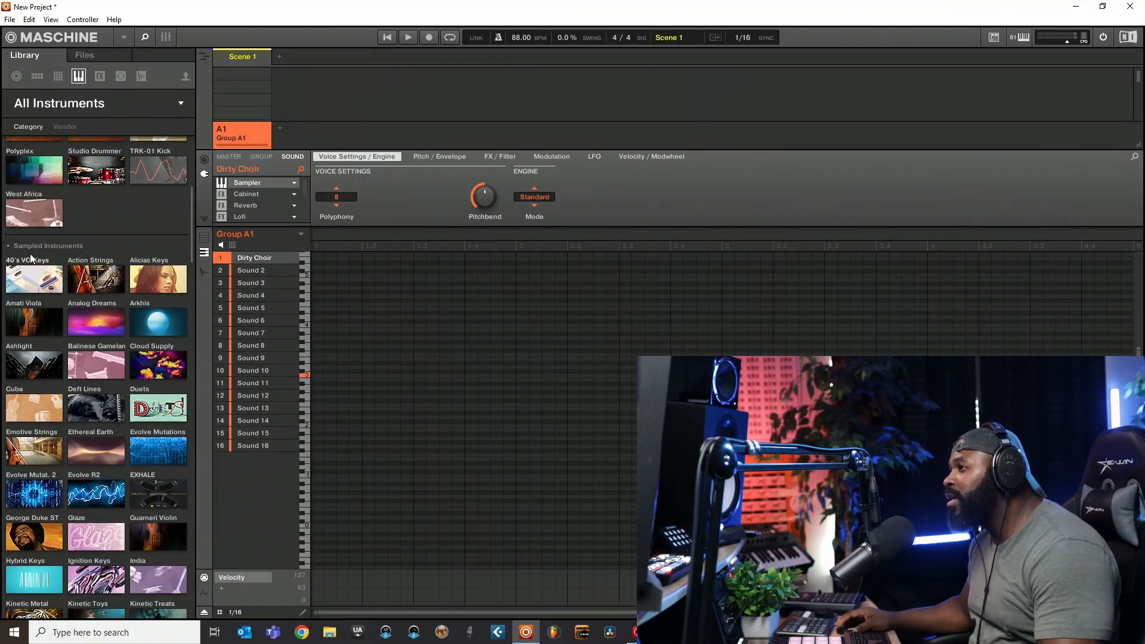
scroll(58, 278, down, 4)
scroll(70, 295, down, 4)
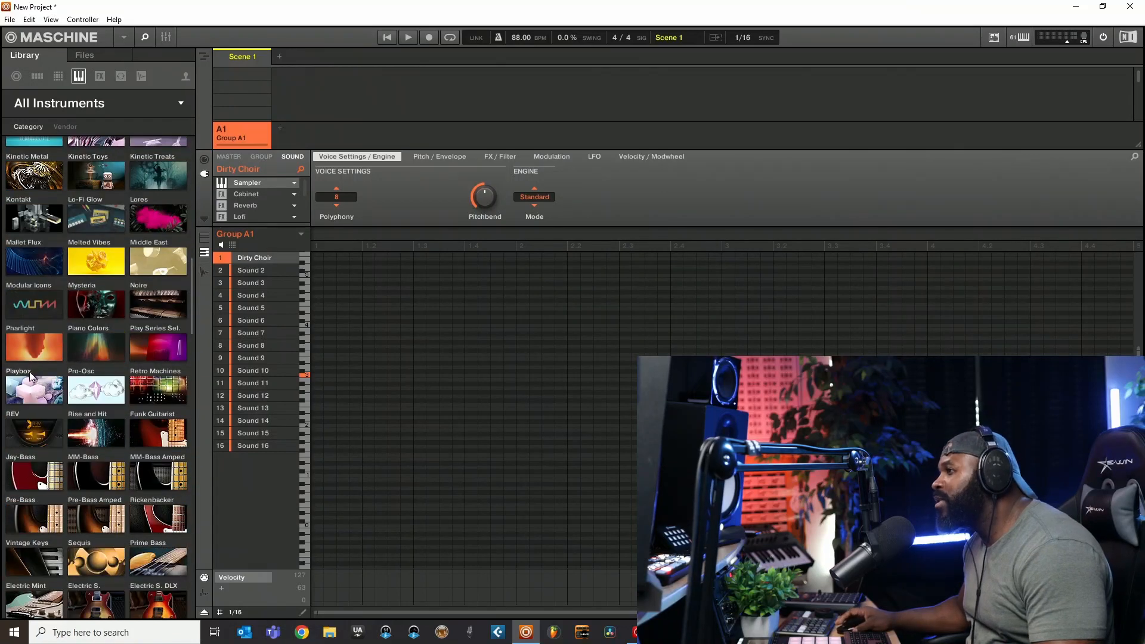
scroll(36, 226, down, 12)
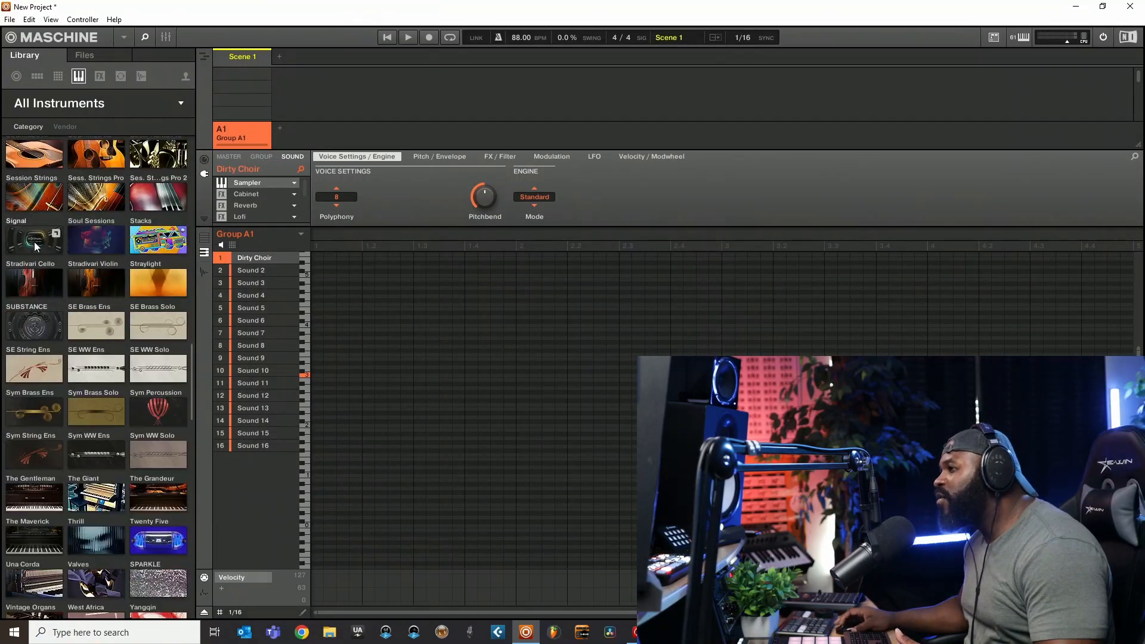
scroll(39, 267, down, 2)
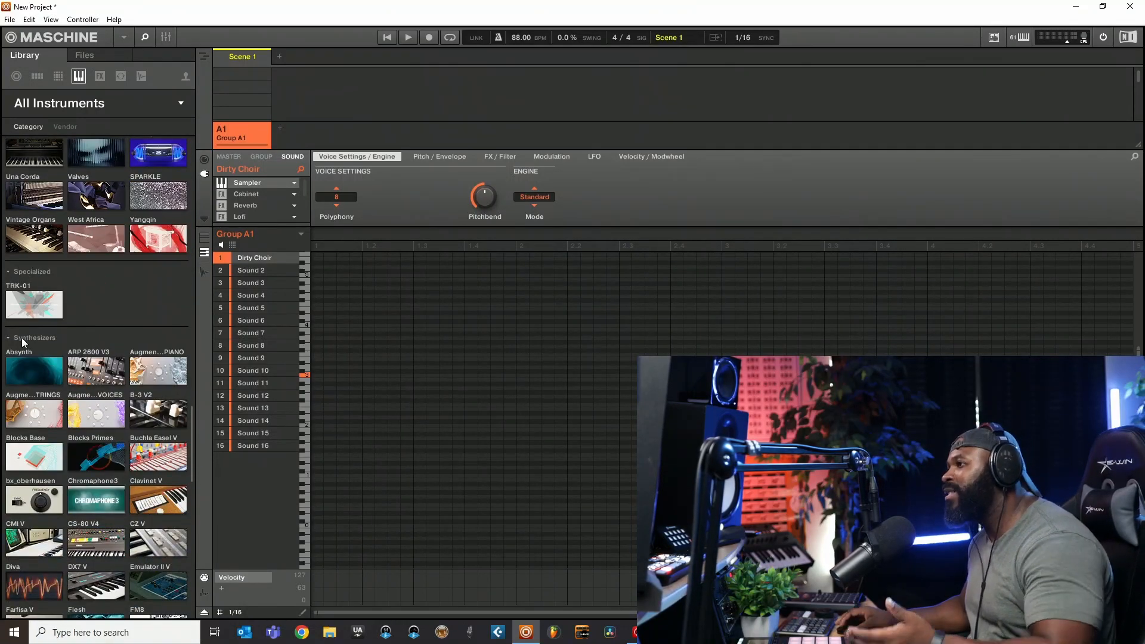
scroll(56, 274, down, 15)
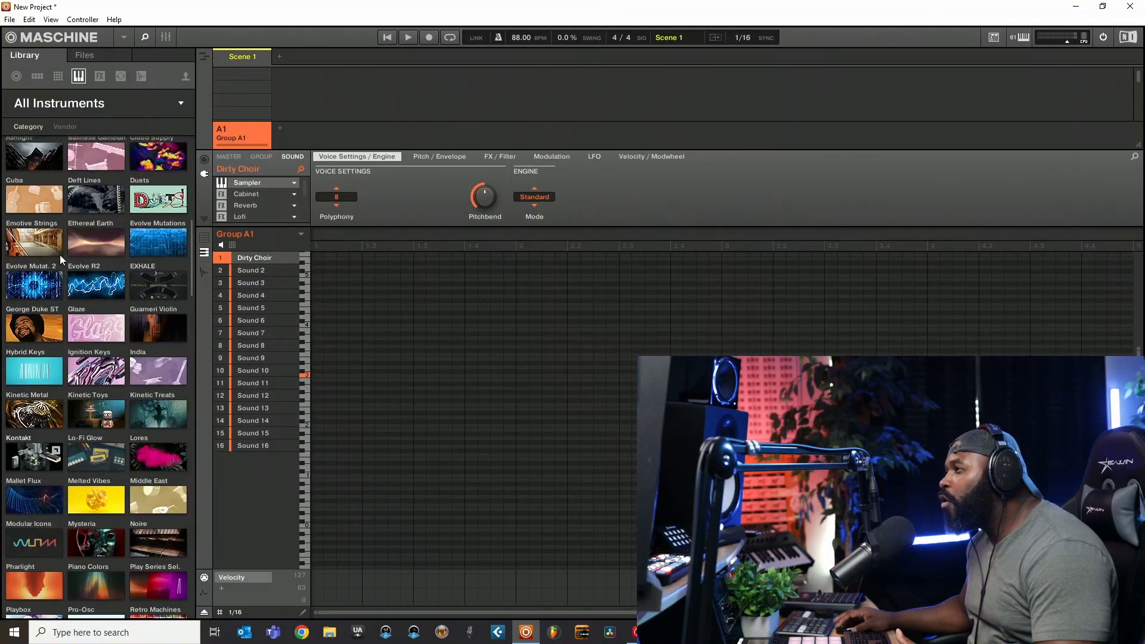
scroll(62, 255, up, 4)
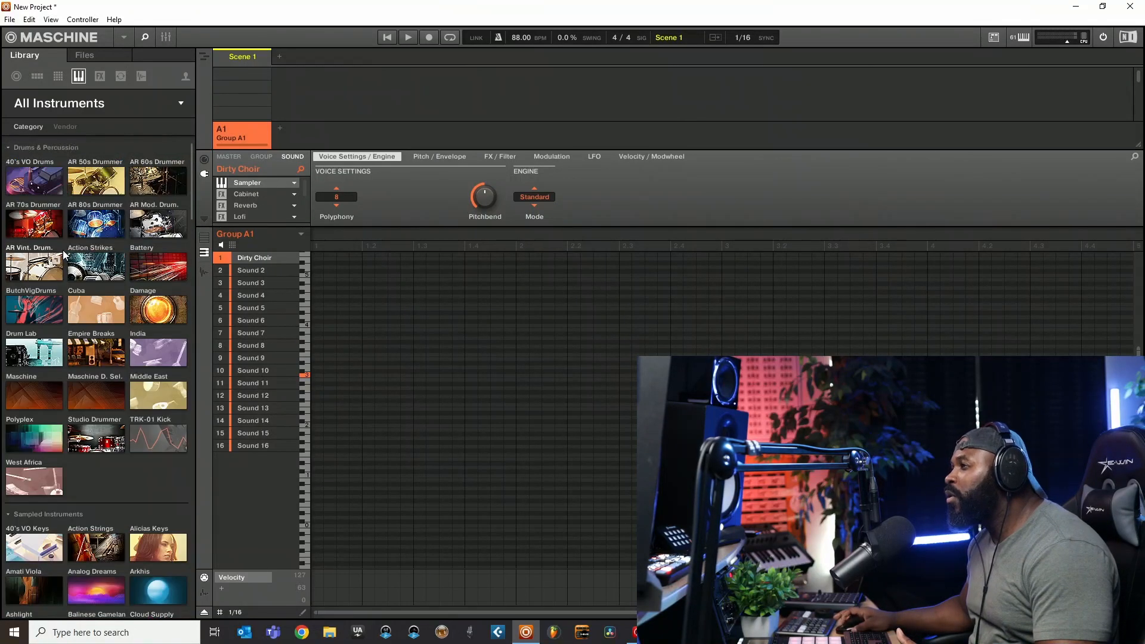
- Group the instrument products by vendor and look through the list from Native Instruments to Arturia
click(66, 127)
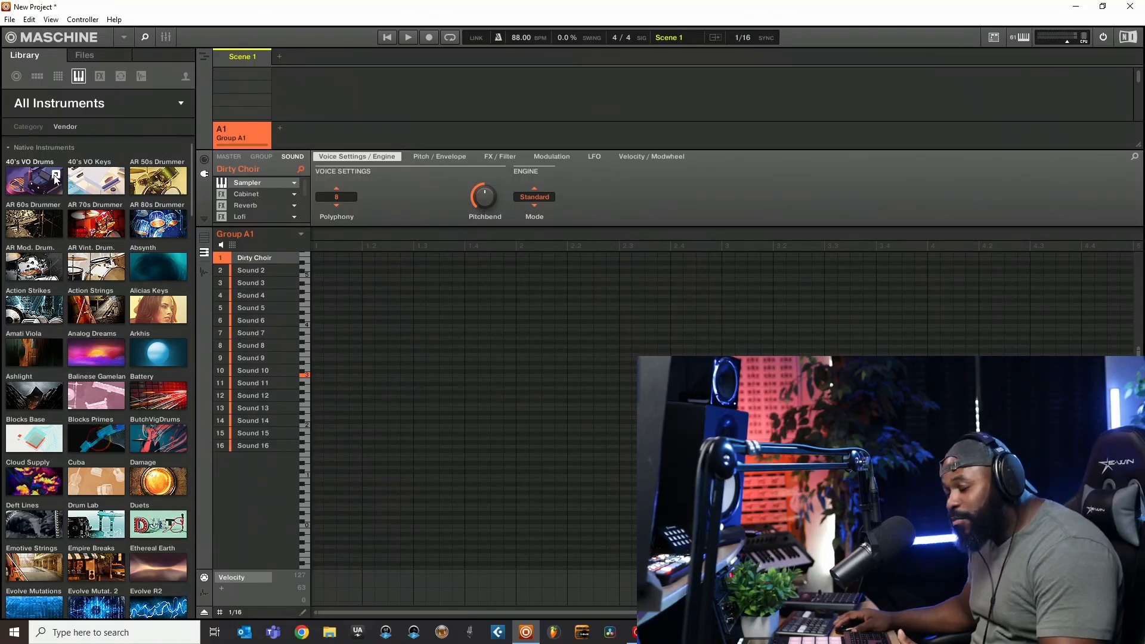
scroll(55, 176, down, 20)
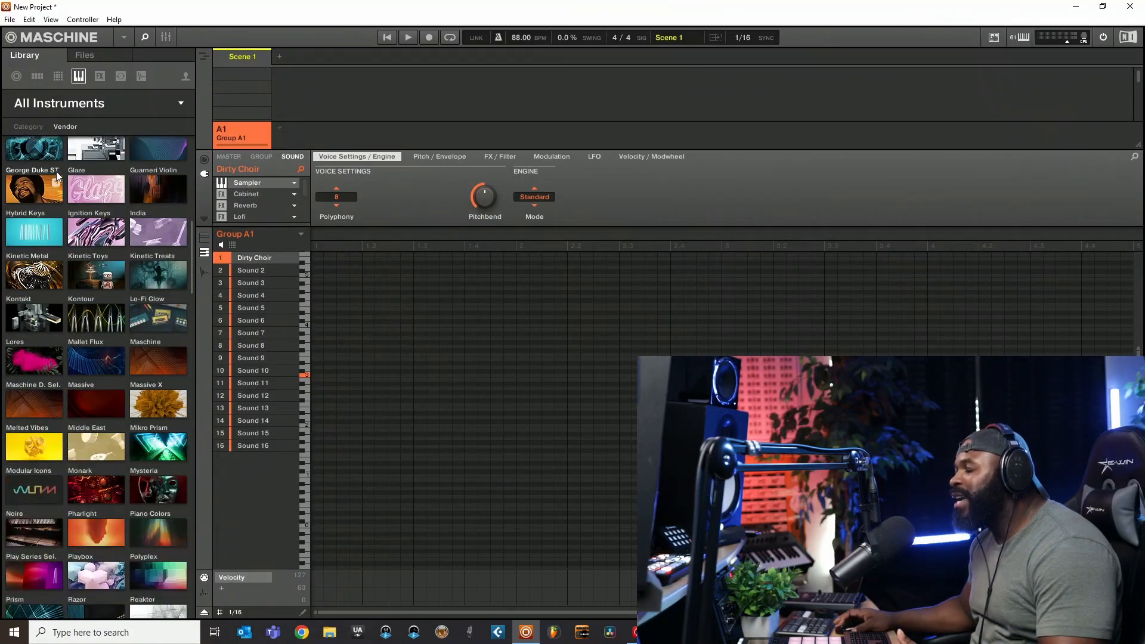
scroll(57, 171, down, 4)
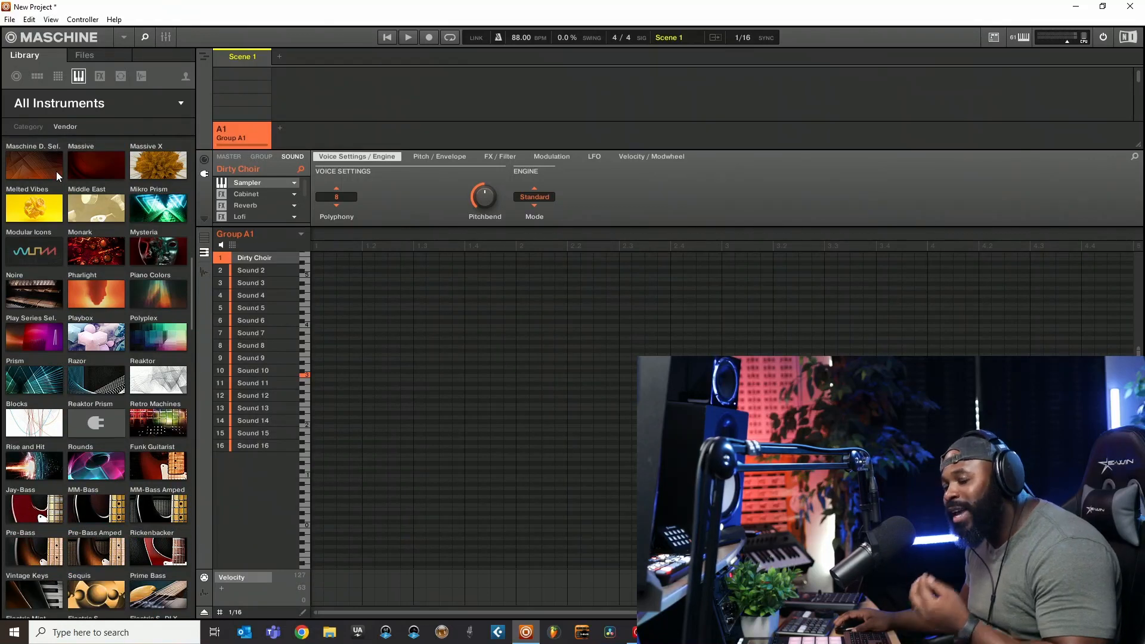
scroll(56, 171, down, 10)
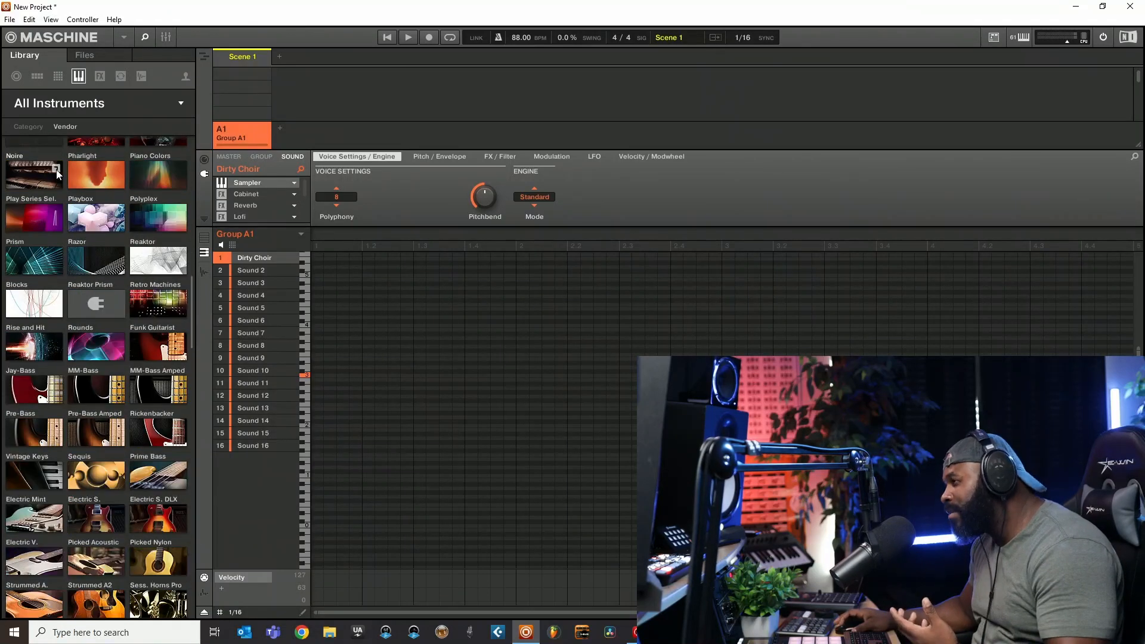
scroll(56, 174, down, 8)
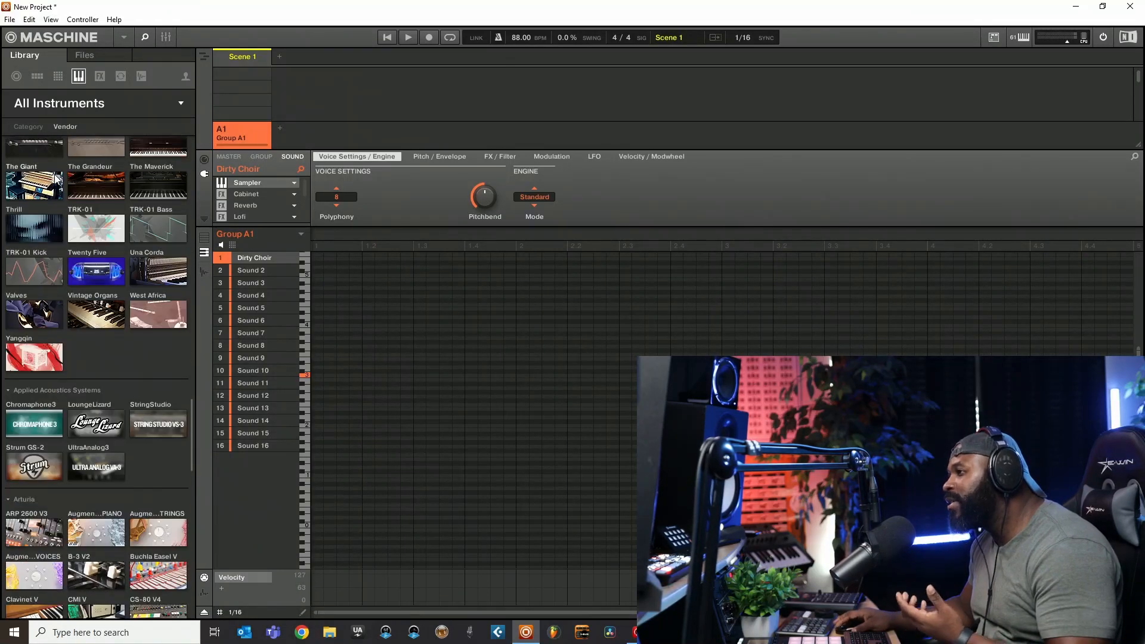
scroll(56, 178, down, 6)
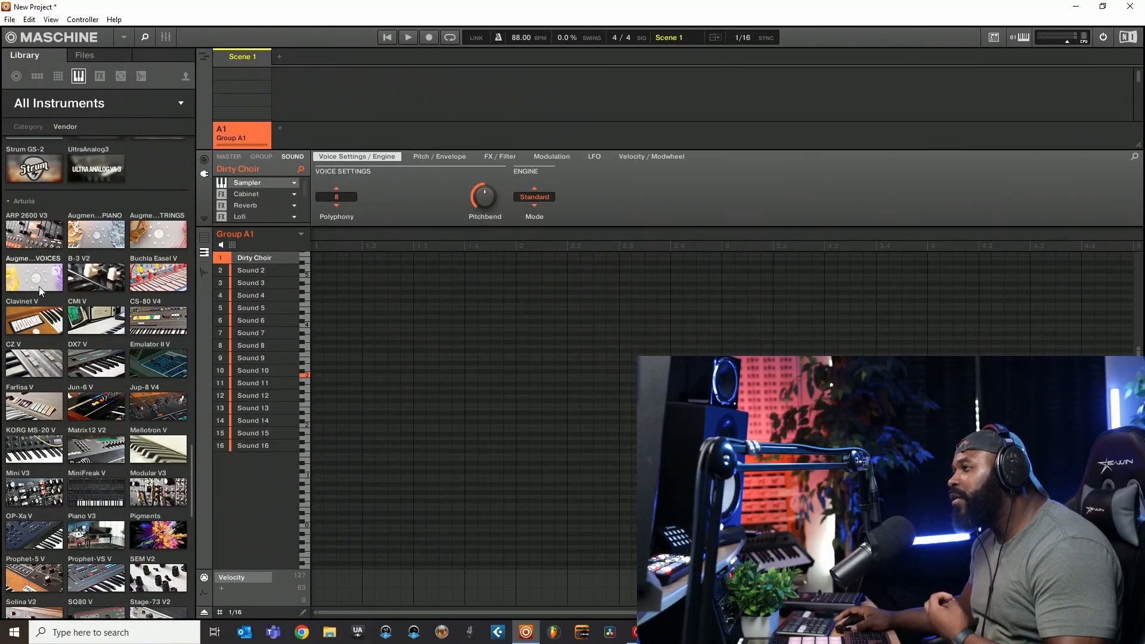
- Filter the instruments by Arturia's ARP 2600 V3 and the Bass type, and select the Bass Trip preset
click(43, 243)
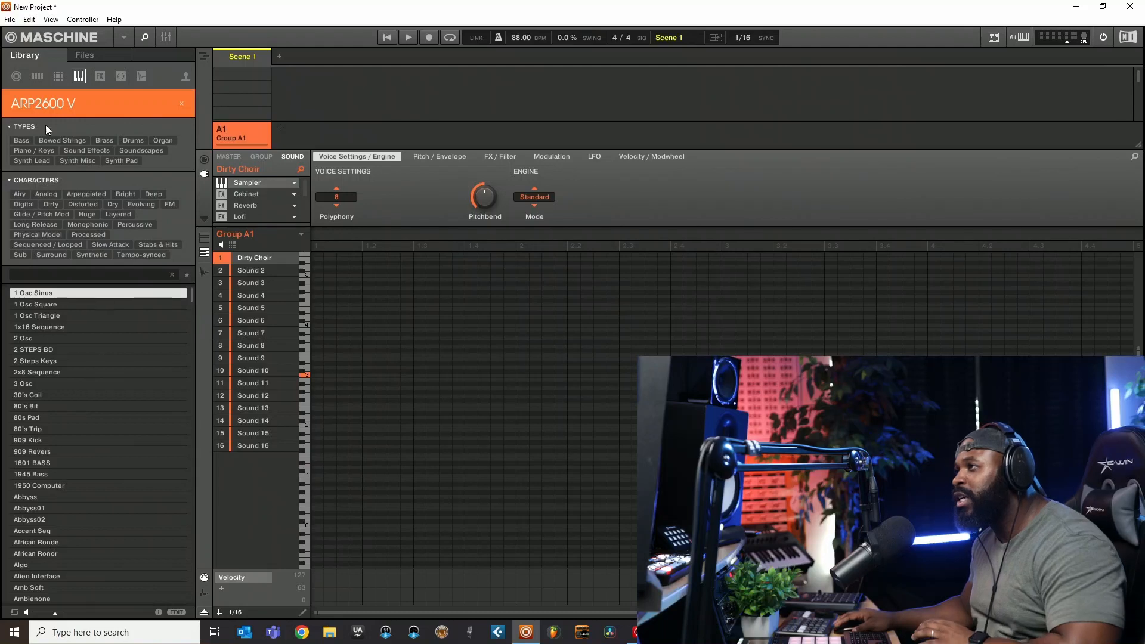
click(20, 142)
click(37, 346)
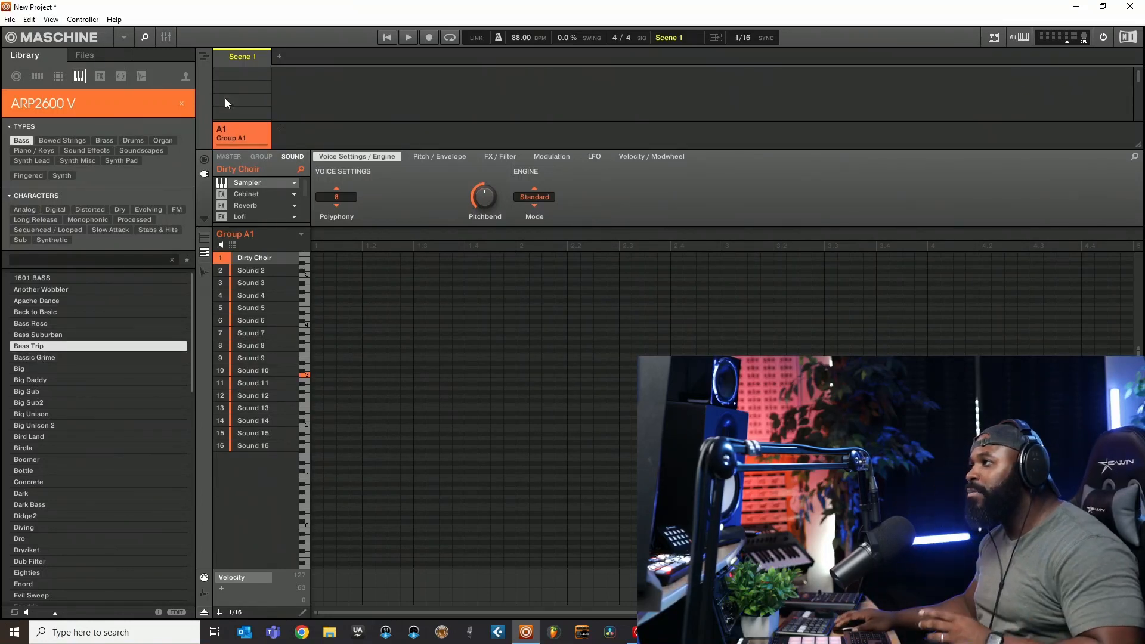
- Clear the ARP2600 V product filter and look through the instrument products of the other vendors
click(182, 103)
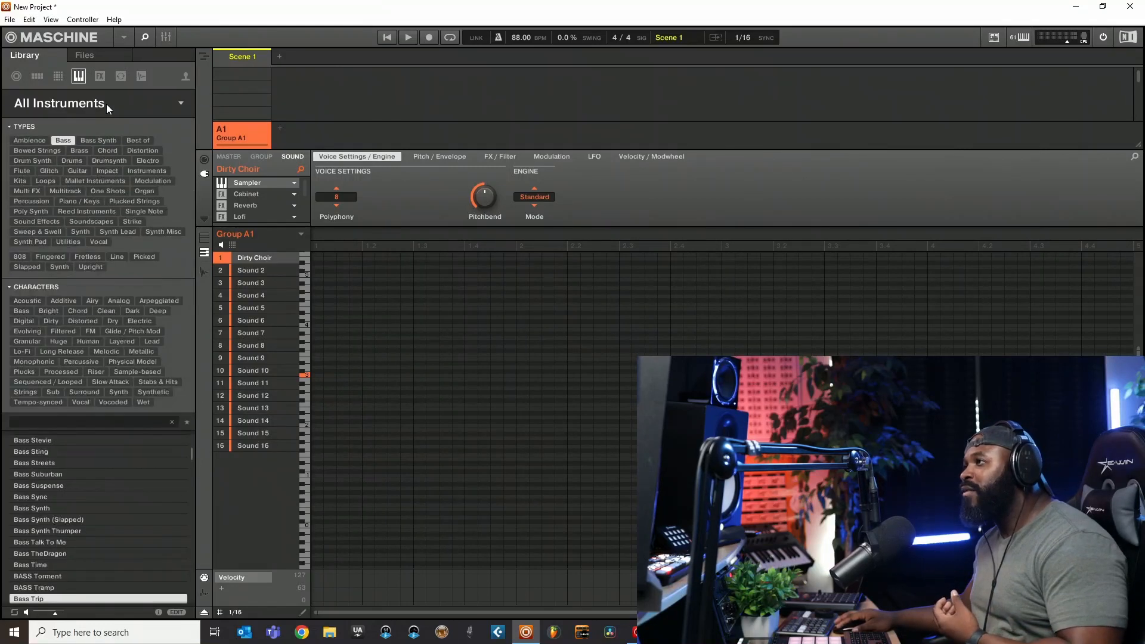
click(106, 103)
scroll(92, 283, down, 5)
scroll(91, 293, down, 3)
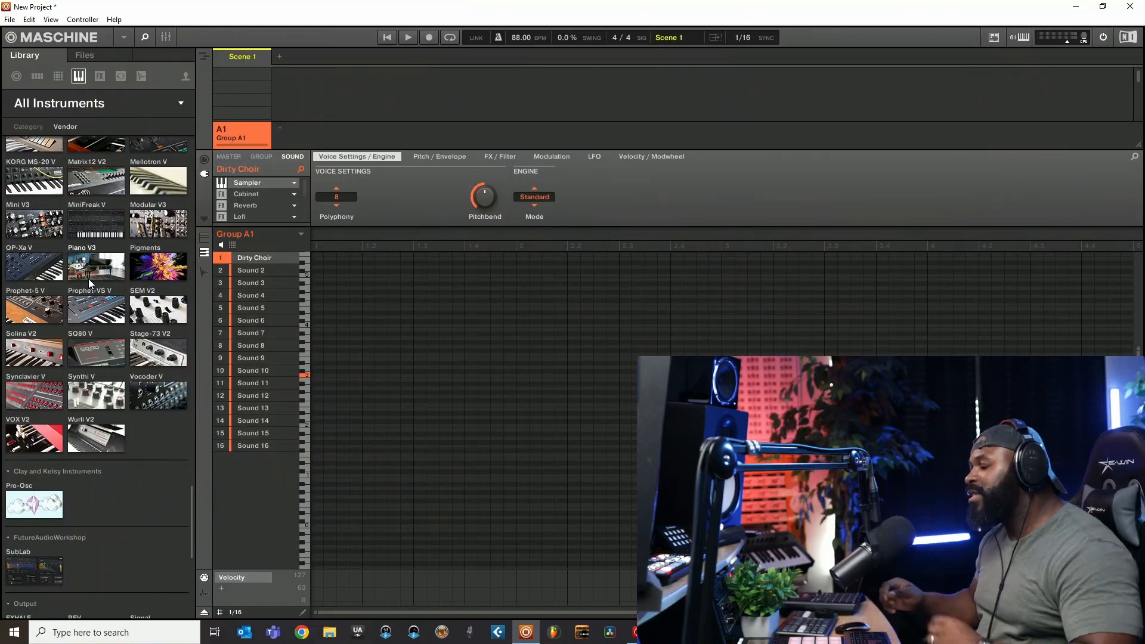
scroll(106, 330, up, 9)
scroll(112, 322, up, 15)
scroll(112, 309, up, 8)
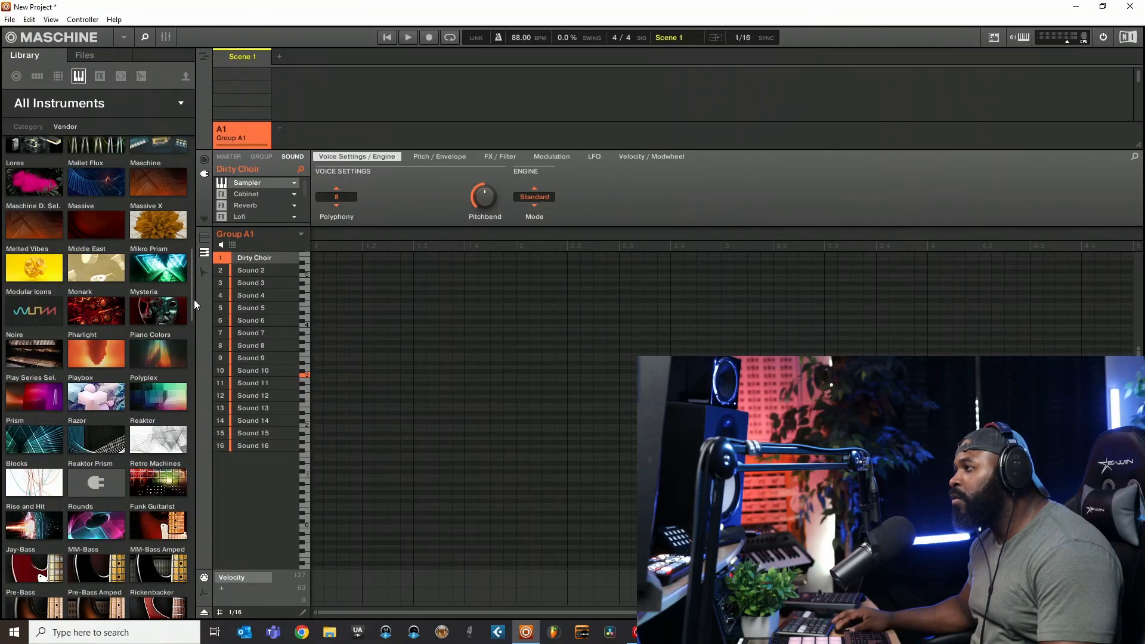
drag(195, 300, 172, 156)
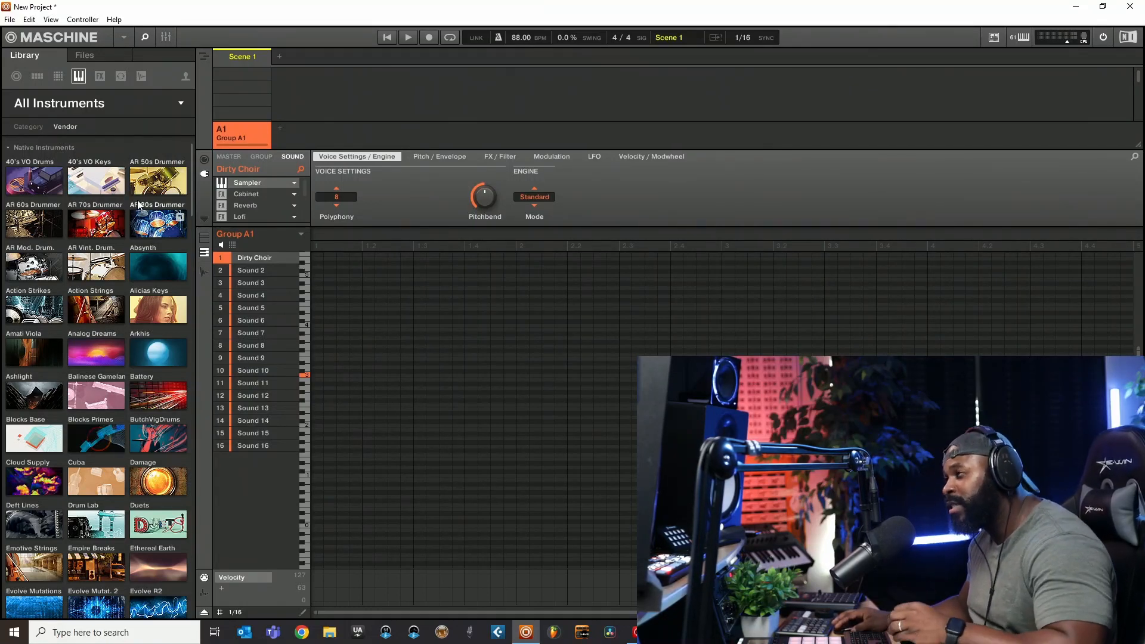
- Limit the Bass presets to the Analog Dreams product, and clear that product filter again
click(60, 105)
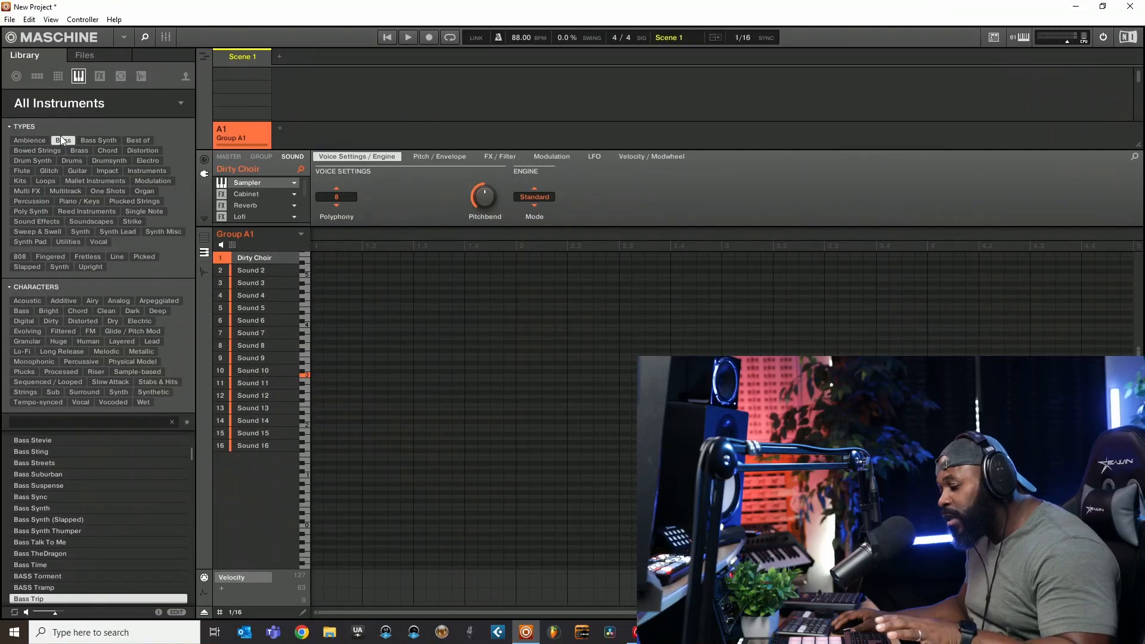
click(50, 99)
click(49, 102)
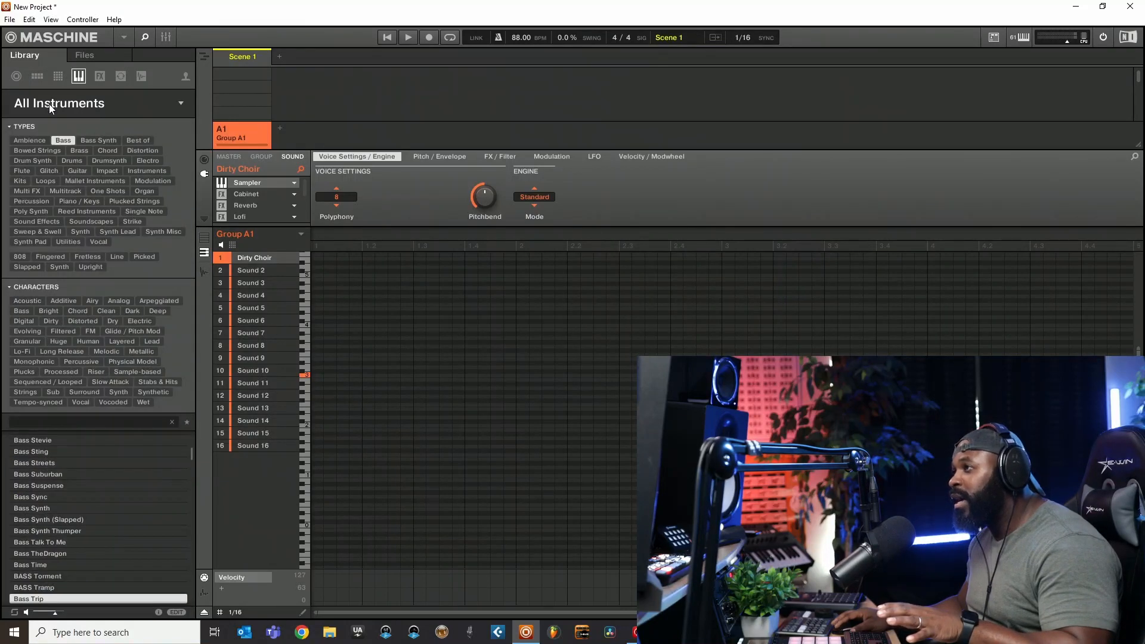
click(49, 102)
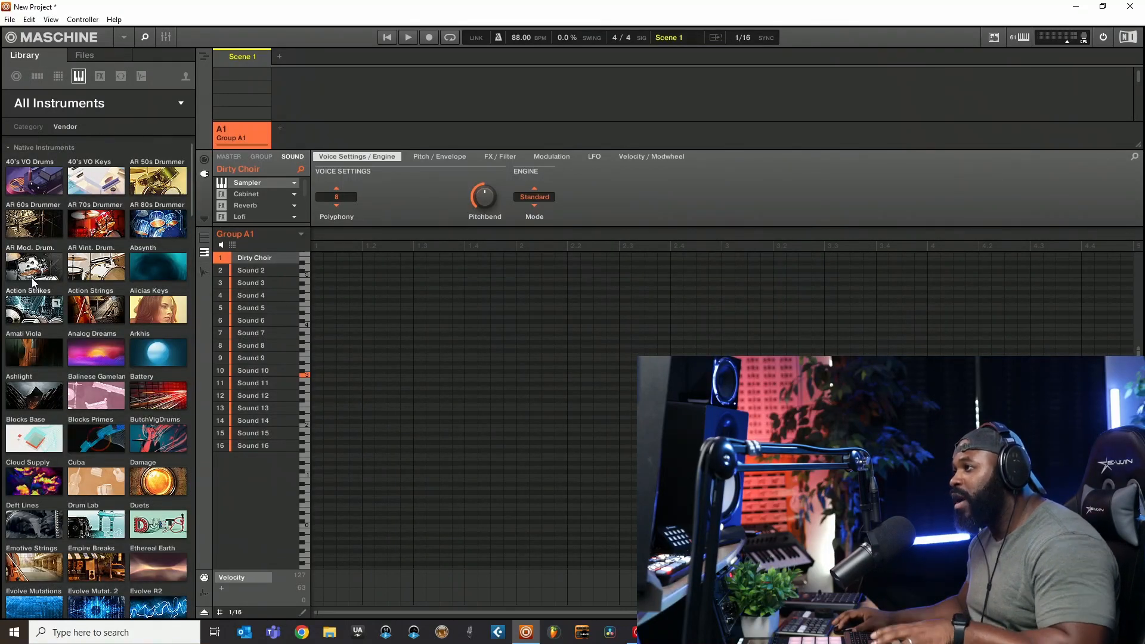
click(96, 353)
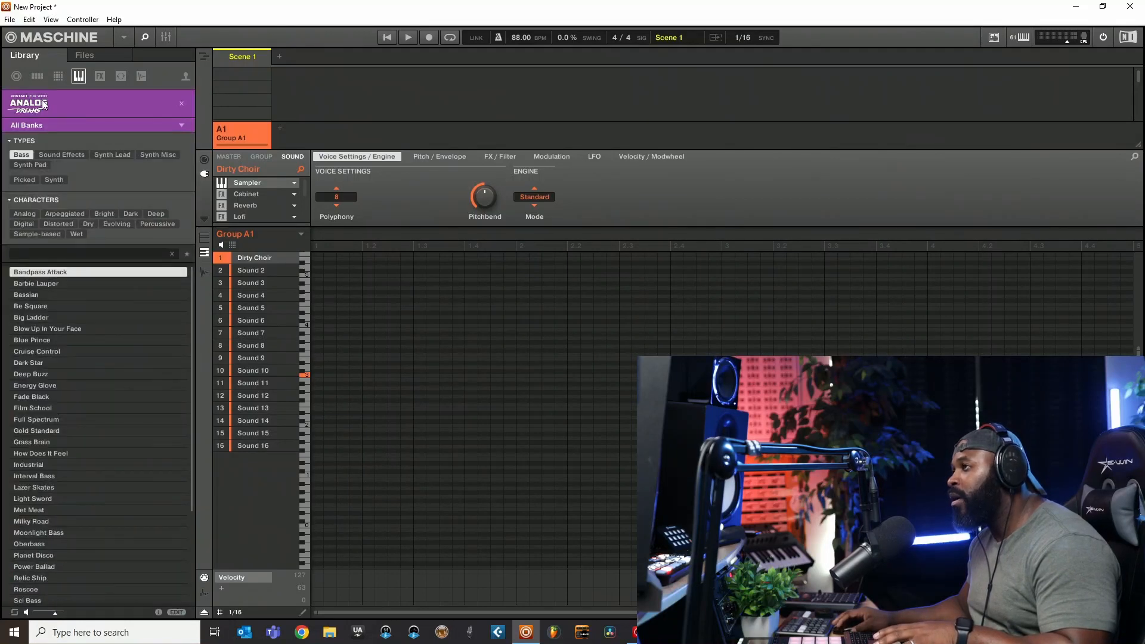
click(182, 105)
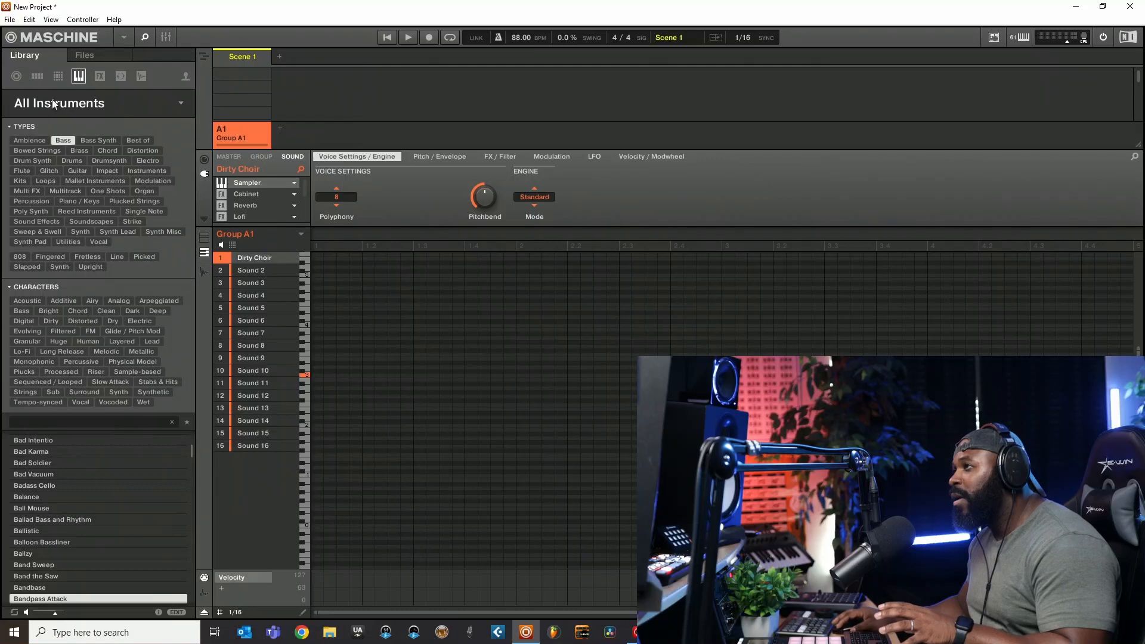
- Narrow the Bass type of all instruments to the 808 subtype and audition several presets, ending with 808 - Woah Kenny
click(64, 143)
click(69, 143)
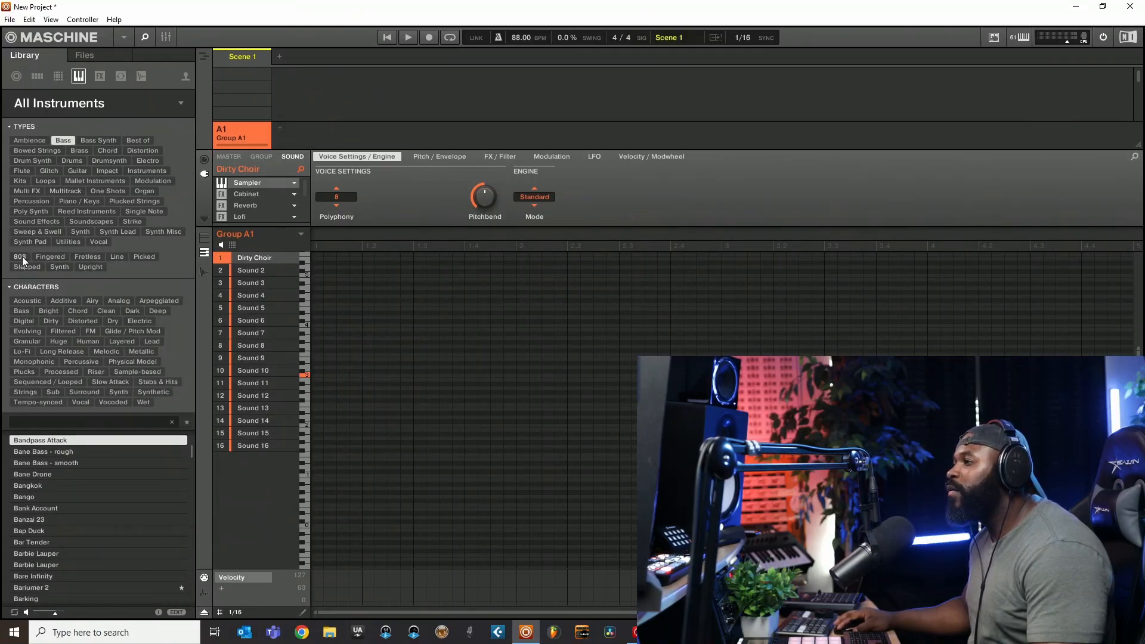
click(24, 257)
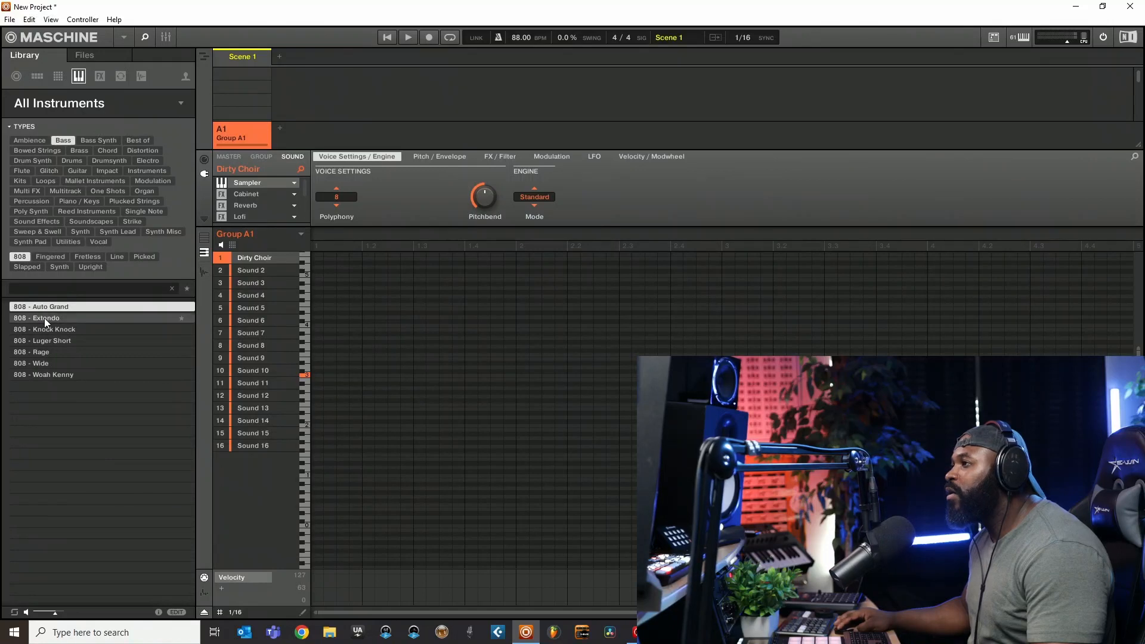
click(45, 317)
click(43, 329)
click(45, 356)
click(47, 376)
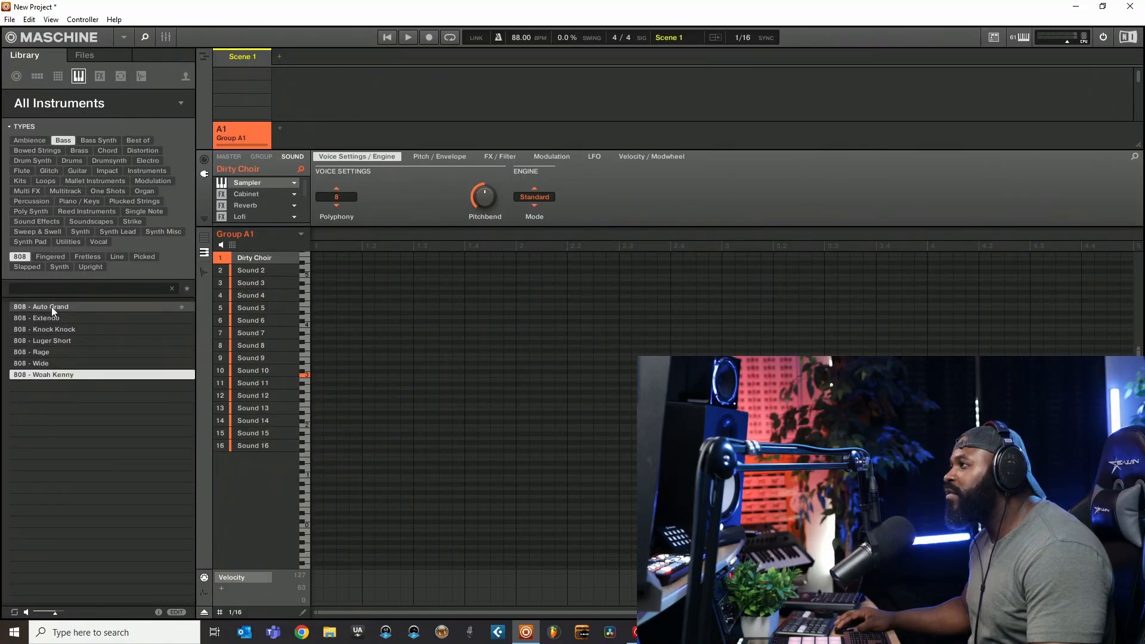
- Change the Bass subtype to Fingered and audition presets down the list, starting with A Frozen Frame
click(43, 257)
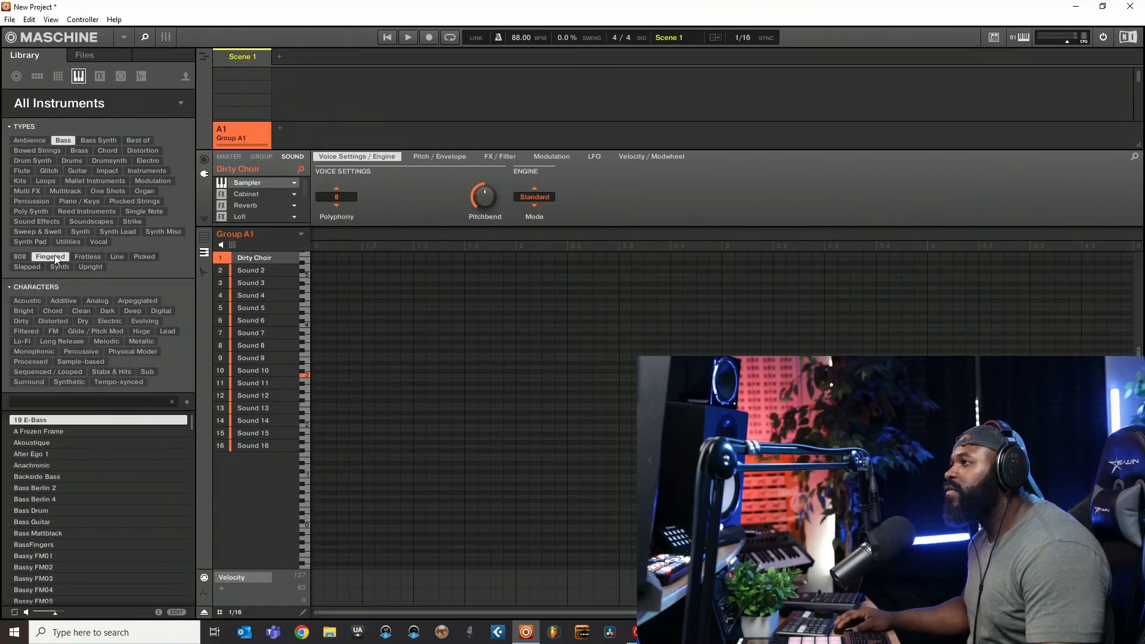
click(42, 431)
click(38, 454)
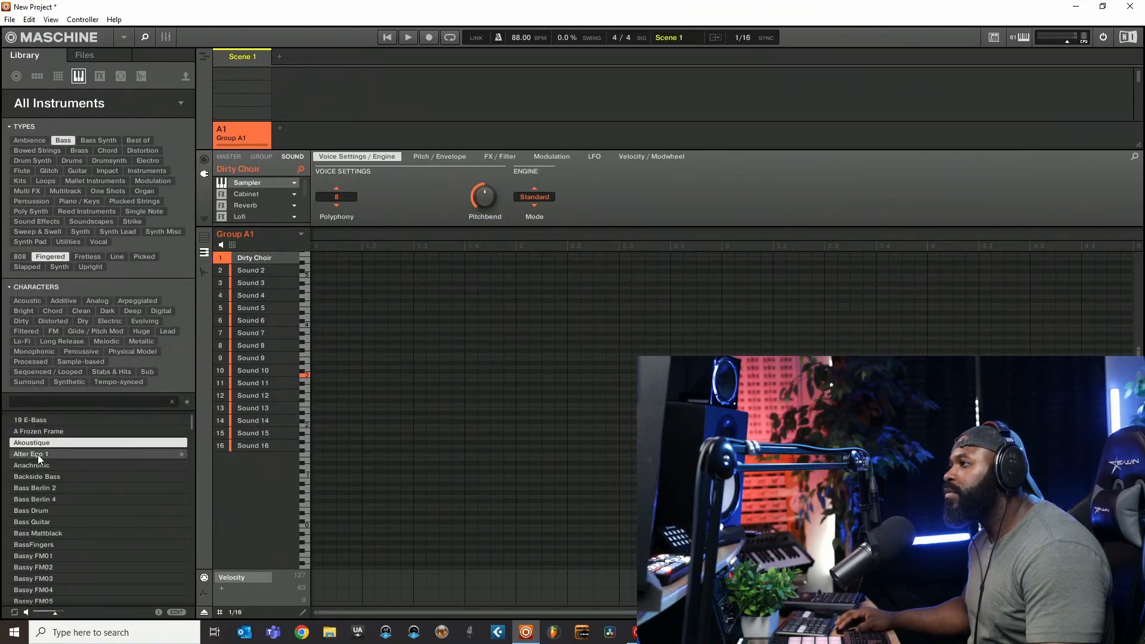
click(45, 465)
click(45, 475)
scroll(57, 495, down, 4)
click(42, 478)
click(41, 504)
click(40, 511)
click(38, 532)
- Step through the neighbouring fingered bass presets to Burly Bass, and switch the pattern editor from keyboard view to group view
key(Down)
key(Down)
key(Down)
key(Down)
key(Down)
key(Up)
key(Up)
key(Up)
key(Up)
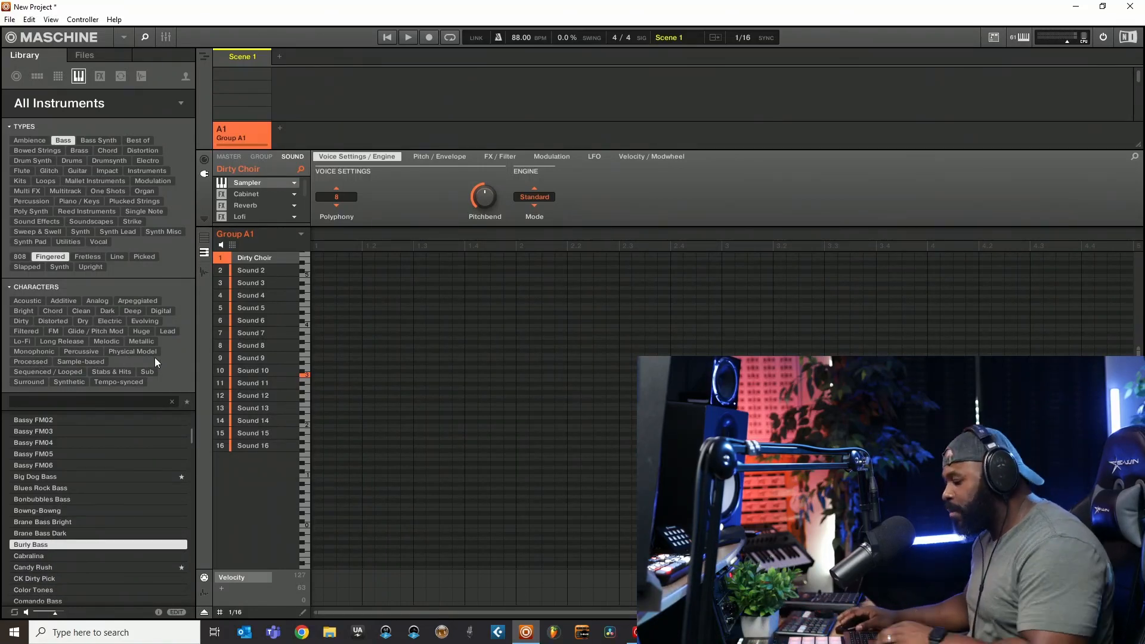
key(F2)
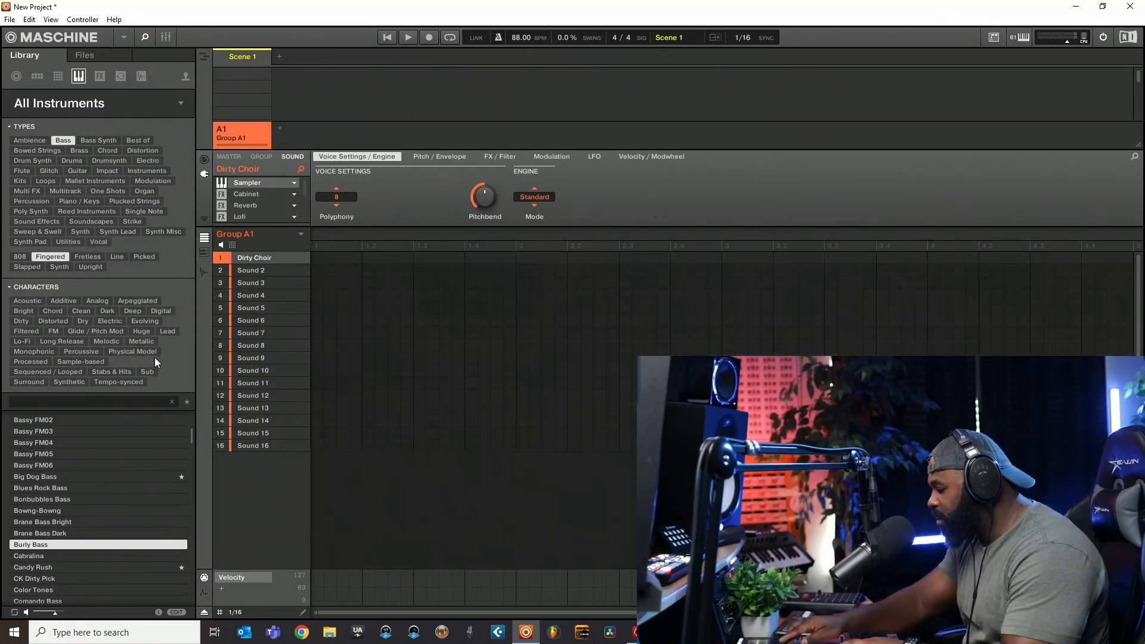
- Reset the first sound slot, load the Bowng-Bowng preset into it, and view its Jup-8 V4 plug-in interface
key(Delete)
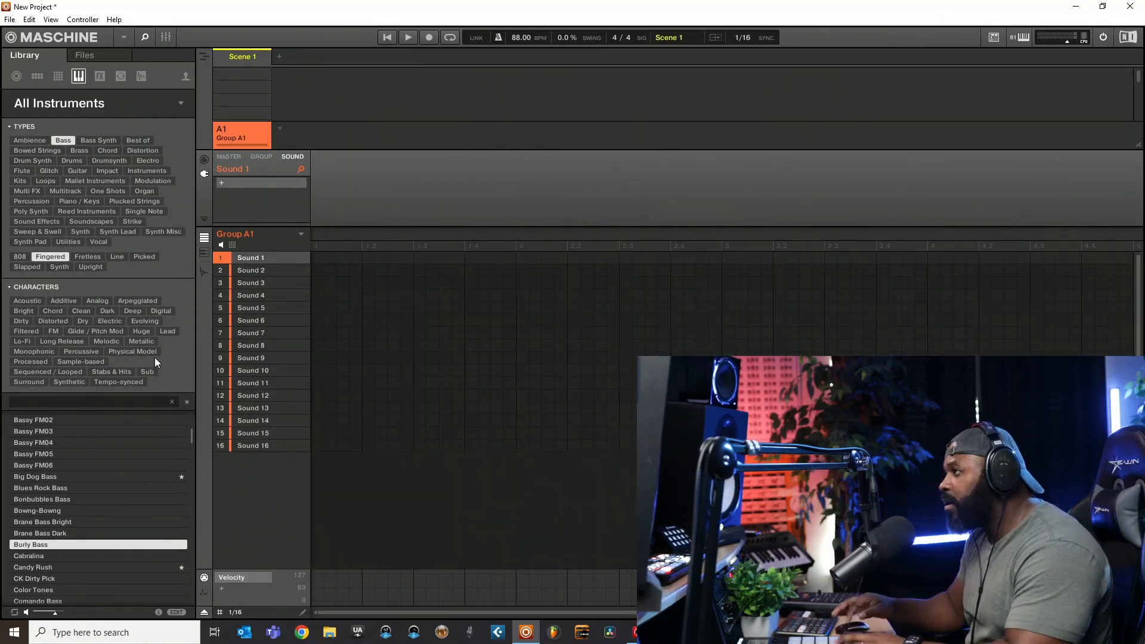
click(53, 510)
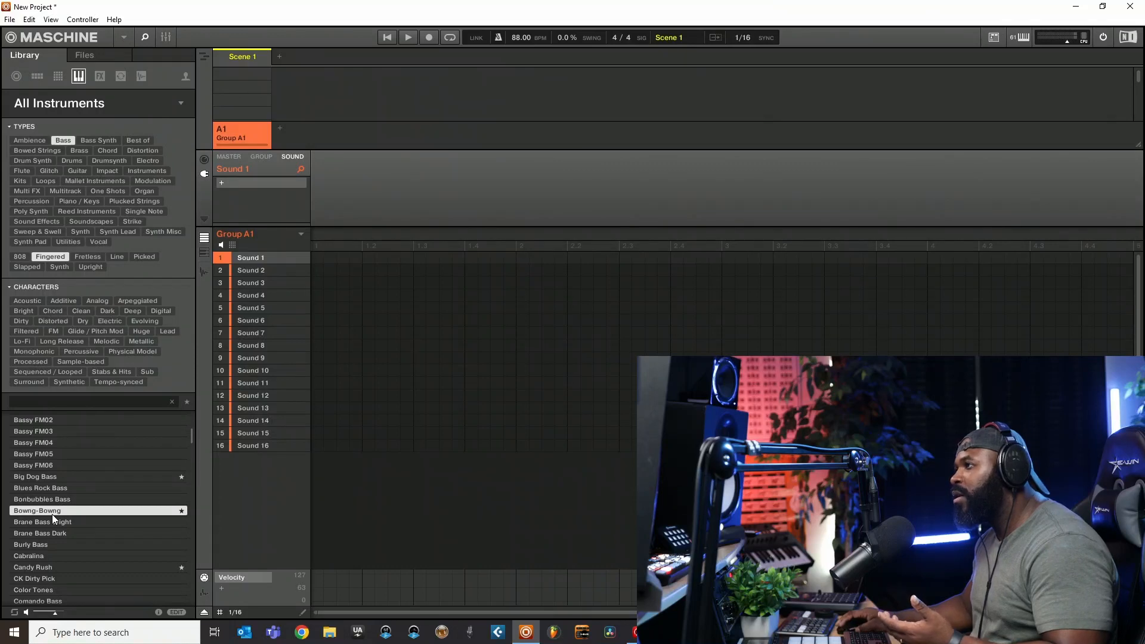
double_click(62, 510)
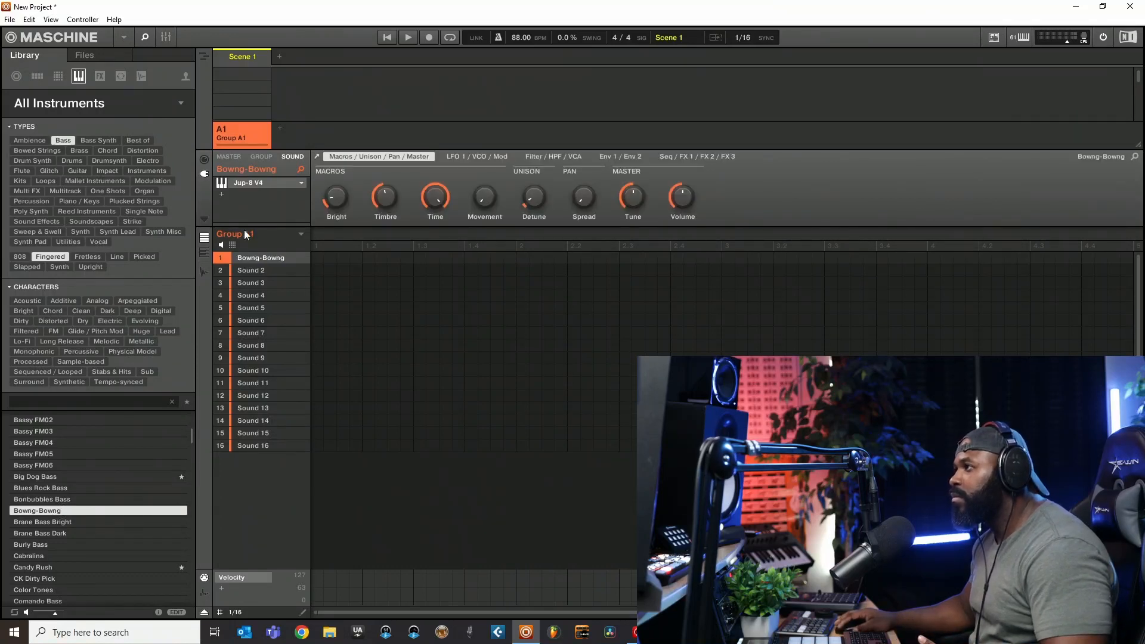
click(243, 184)
drag(274, 45, 371, 126)
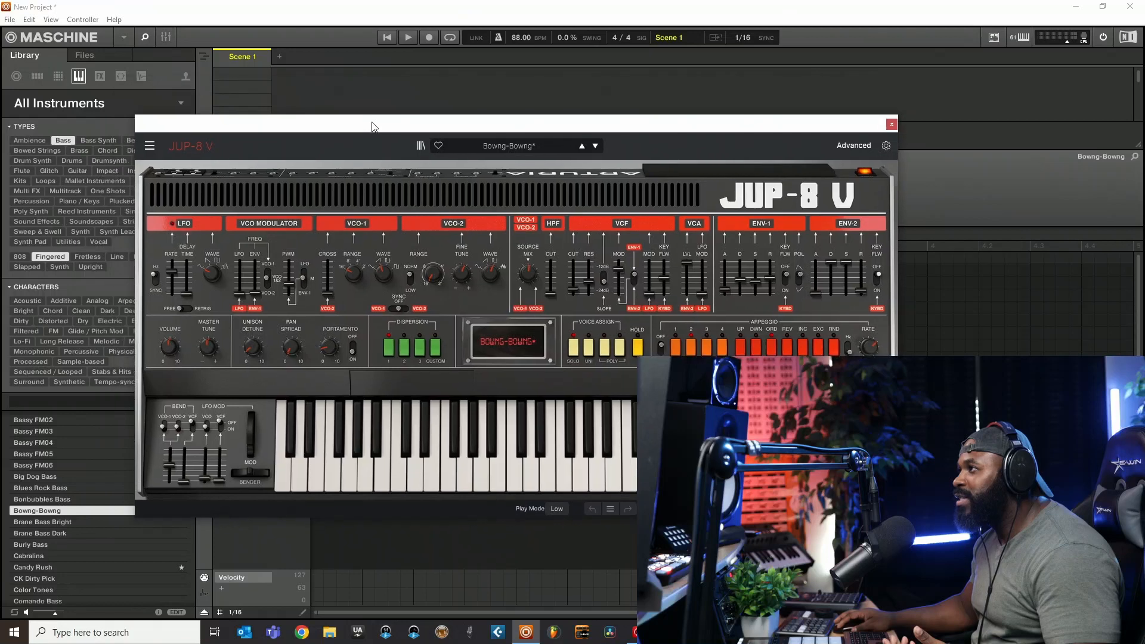
click(892, 124)
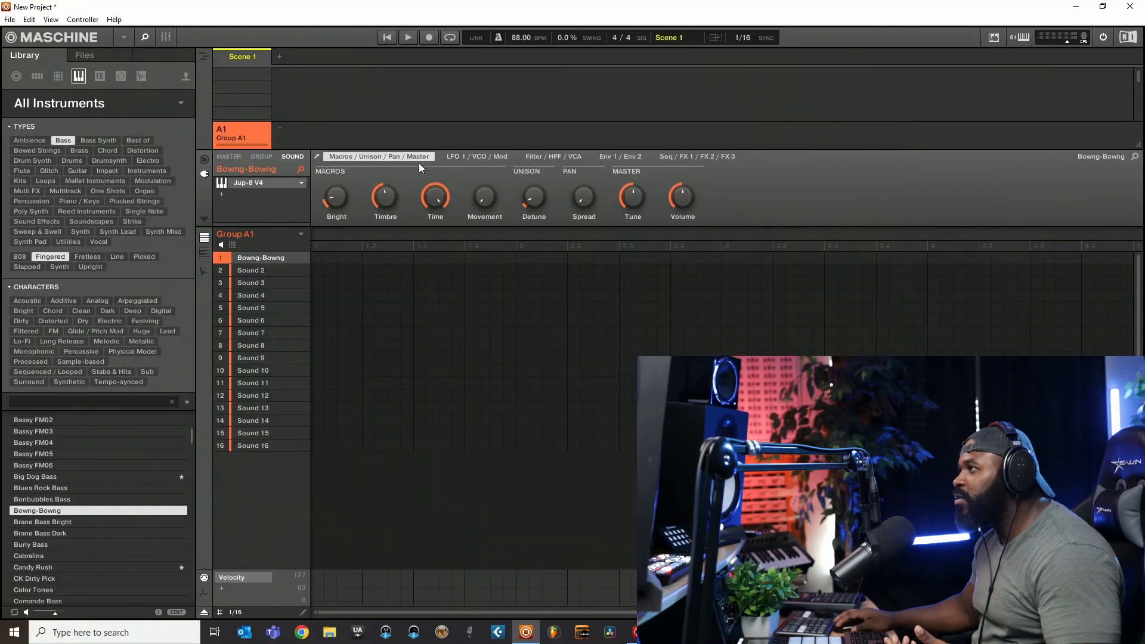
- Replace the first sound with the Bassy FM06 preset and view its Reaktor interface
click(45, 465)
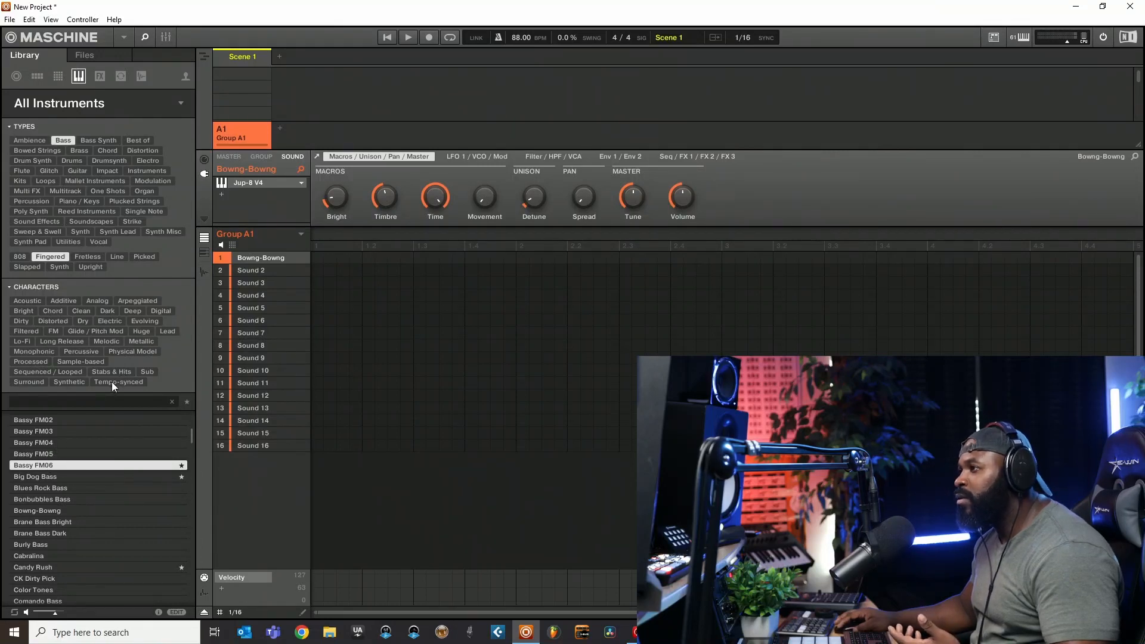
double_click(56, 465)
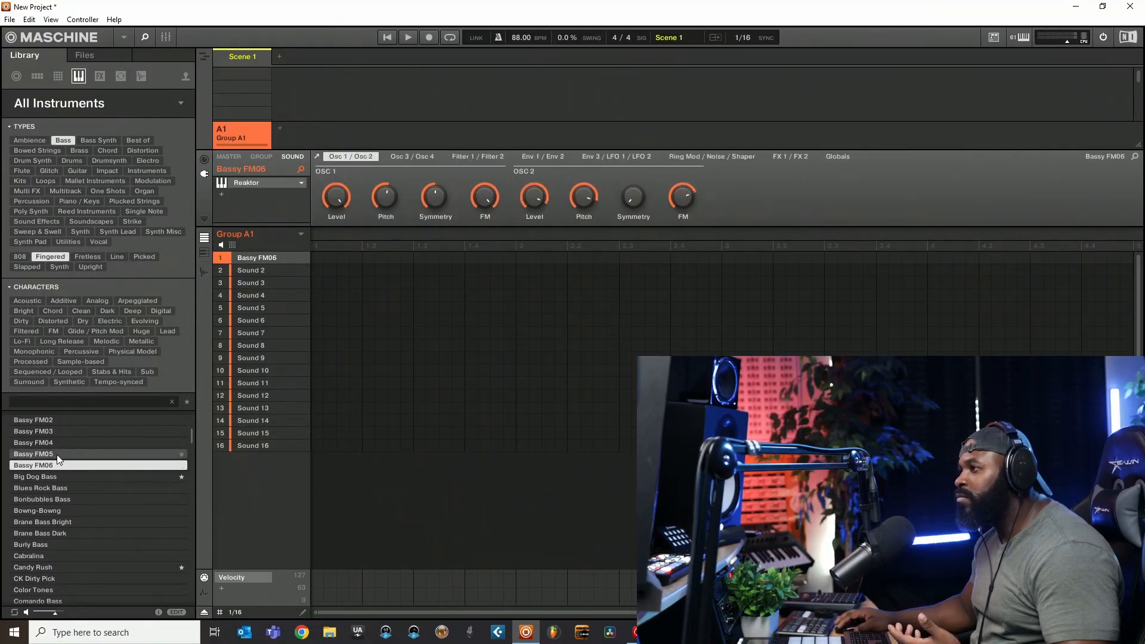
double_click(241, 181)
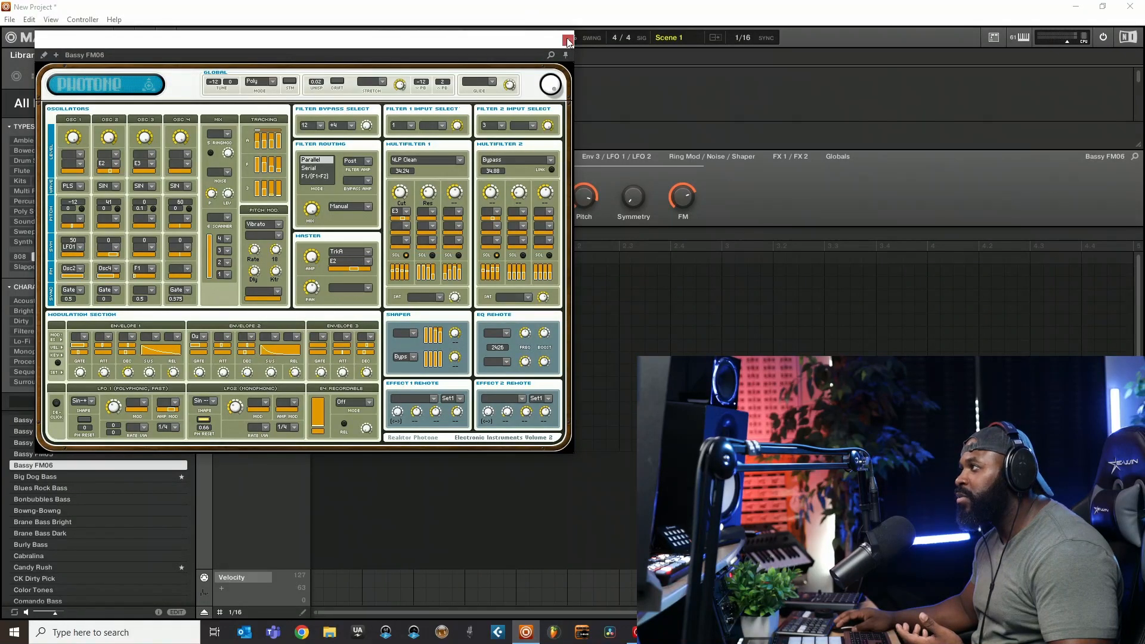
click(567, 41)
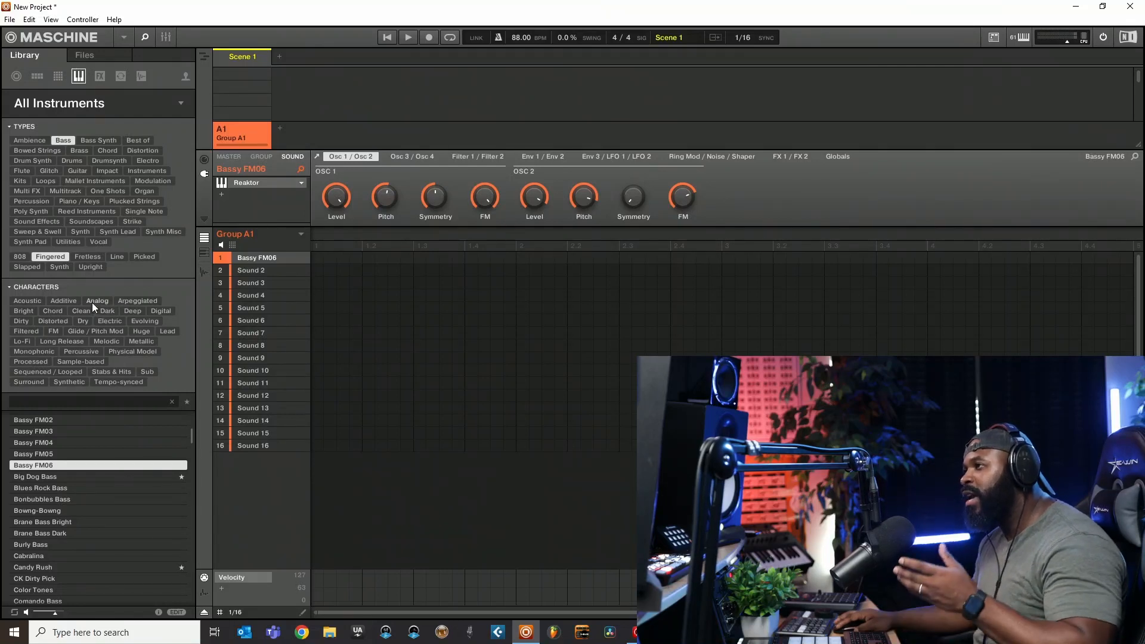
- Clear the Fingered and Bass type filters and switch the library to effects presets
click(52, 257)
click(62, 143)
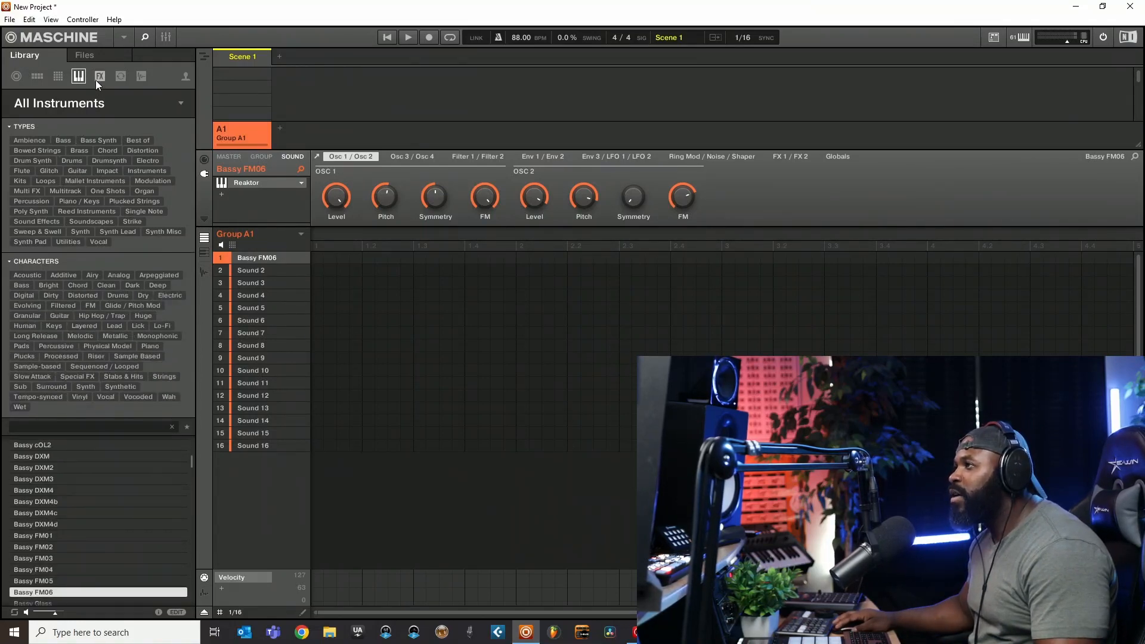
click(97, 78)
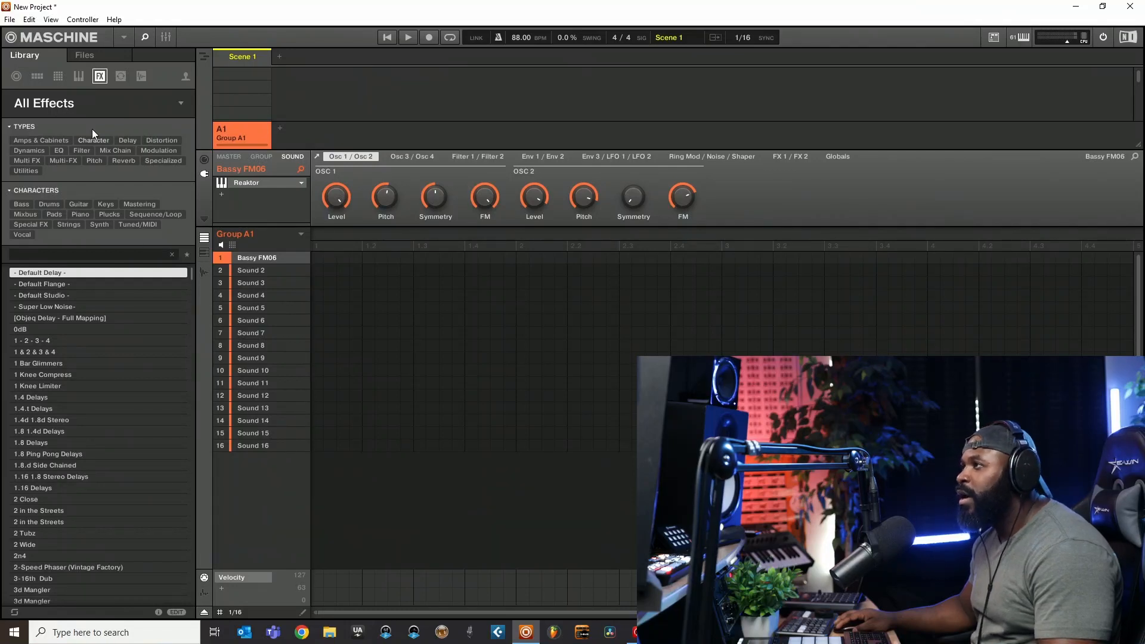
- Add the 1 & 2 & 3 & 4 effect preset after Reaktor on the Bassy FM06 sound, and replace it with 1 Knee Limiter
click(31, 341)
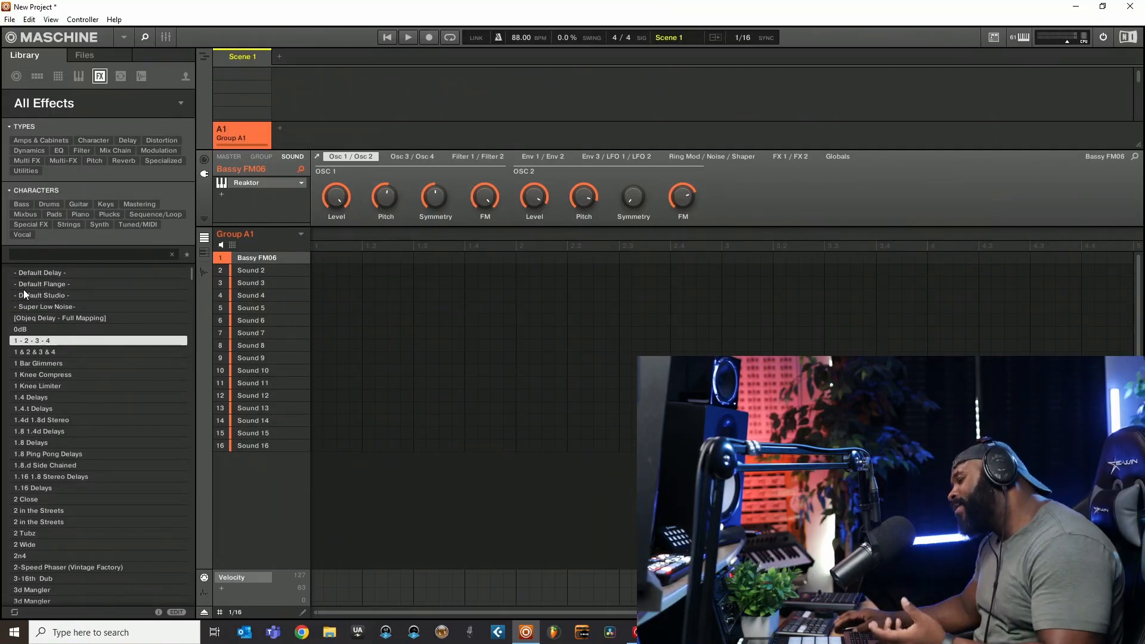
drag(20, 353, 232, 199)
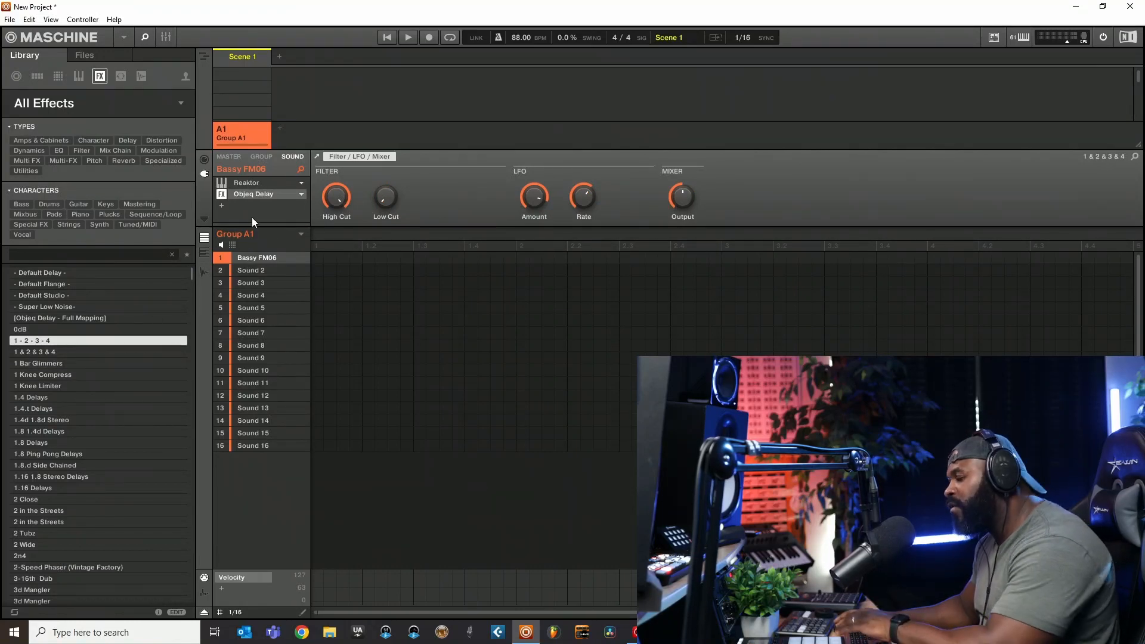
drag(41, 387, 253, 195)
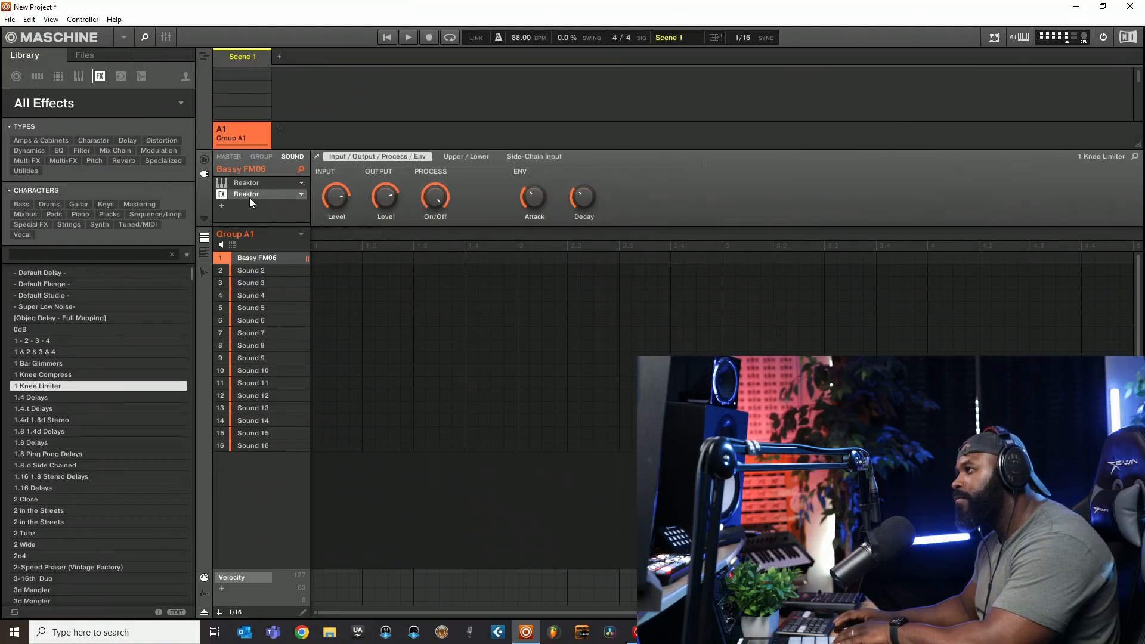
- Browse the effect products by category and by vendor, and limit the presets to Arturia's Comp DIODE-609
click(57, 104)
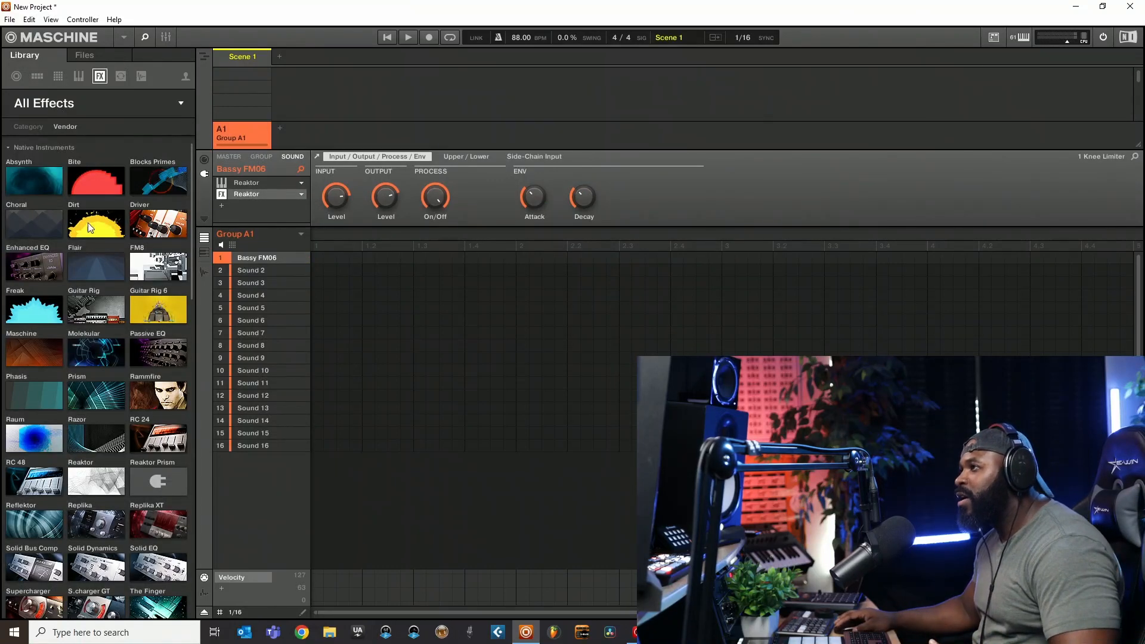
click(23, 126)
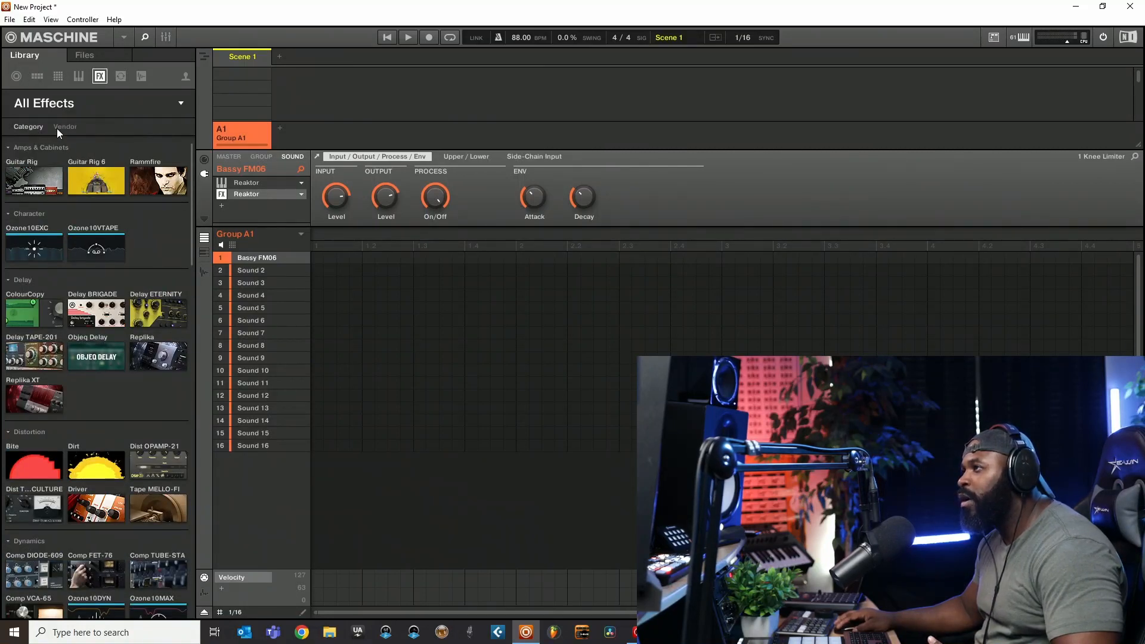
click(57, 127)
scroll(37, 362, down, 3)
scroll(62, 322, down, 8)
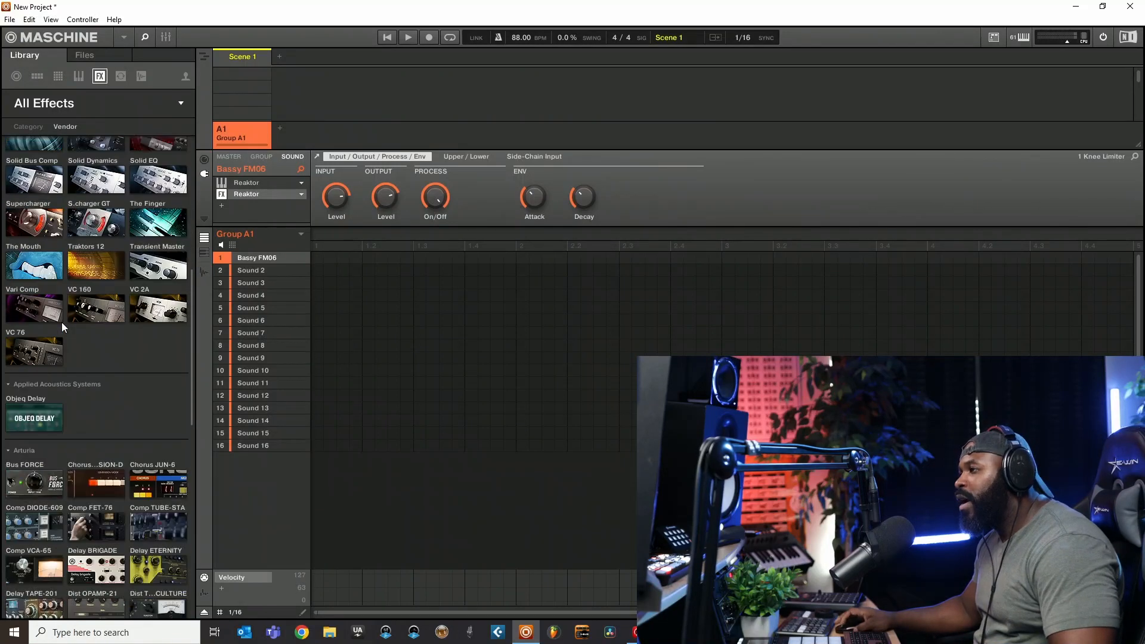
scroll(62, 327, up, 1)
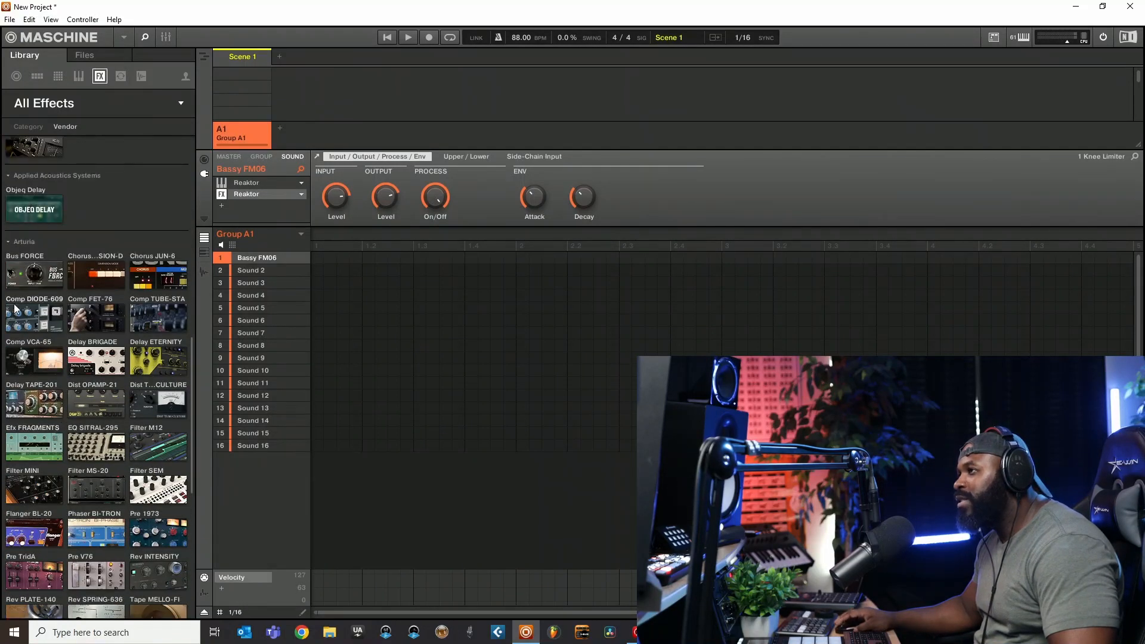
click(34, 320)
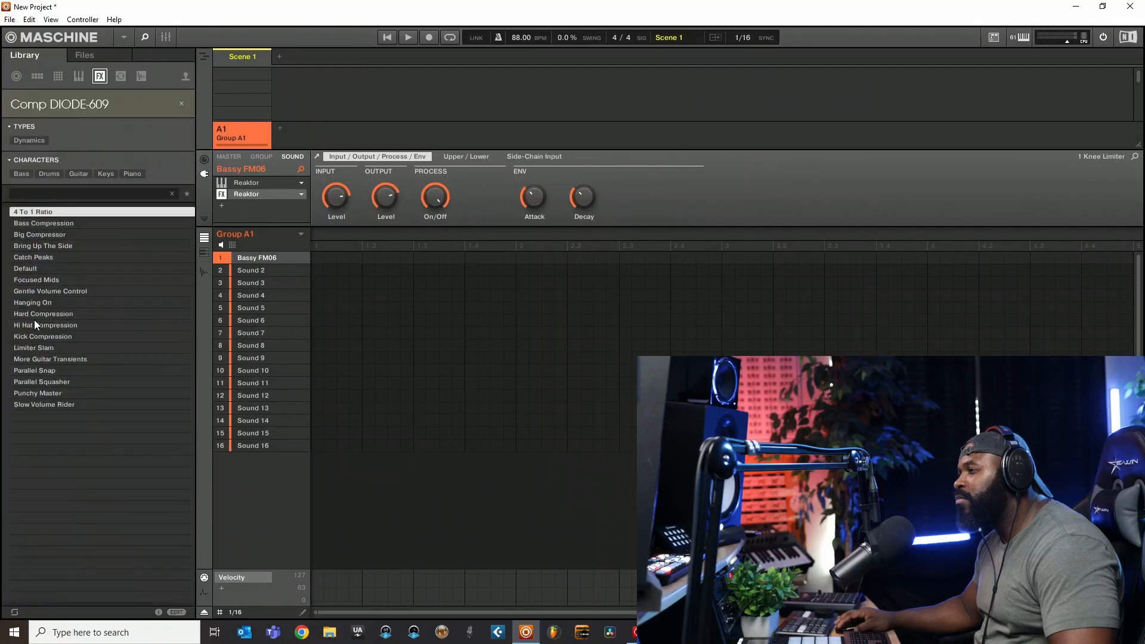
- Load the Catch Peaks preset into the effect slot after Reaktor, and open and close its plug-in window
drag(46, 257, 104, 242)
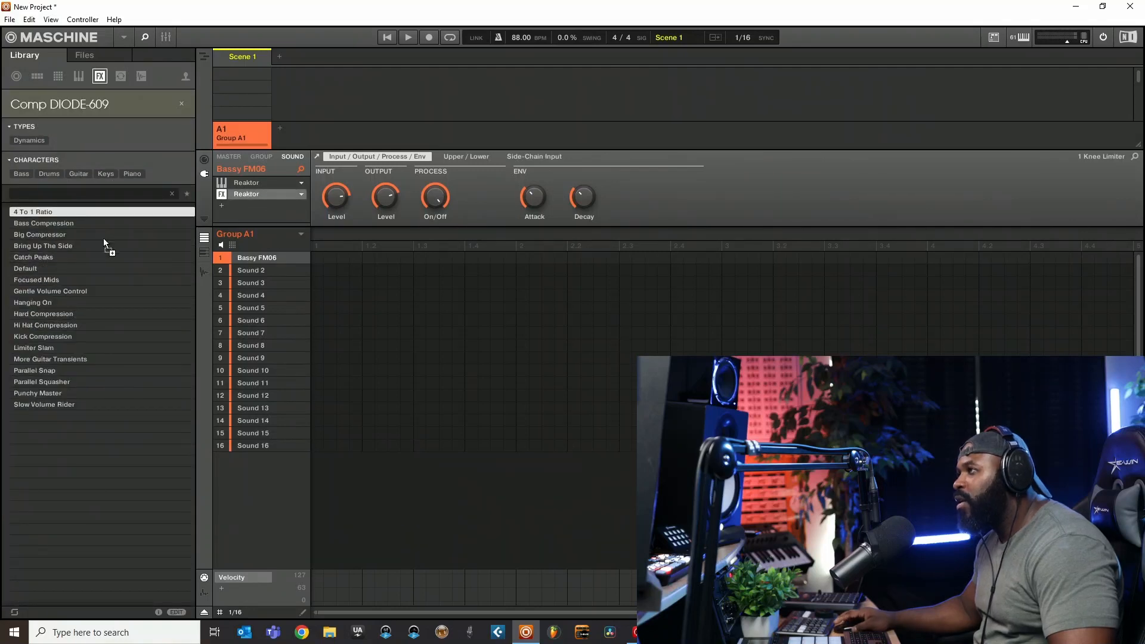
click(244, 194)
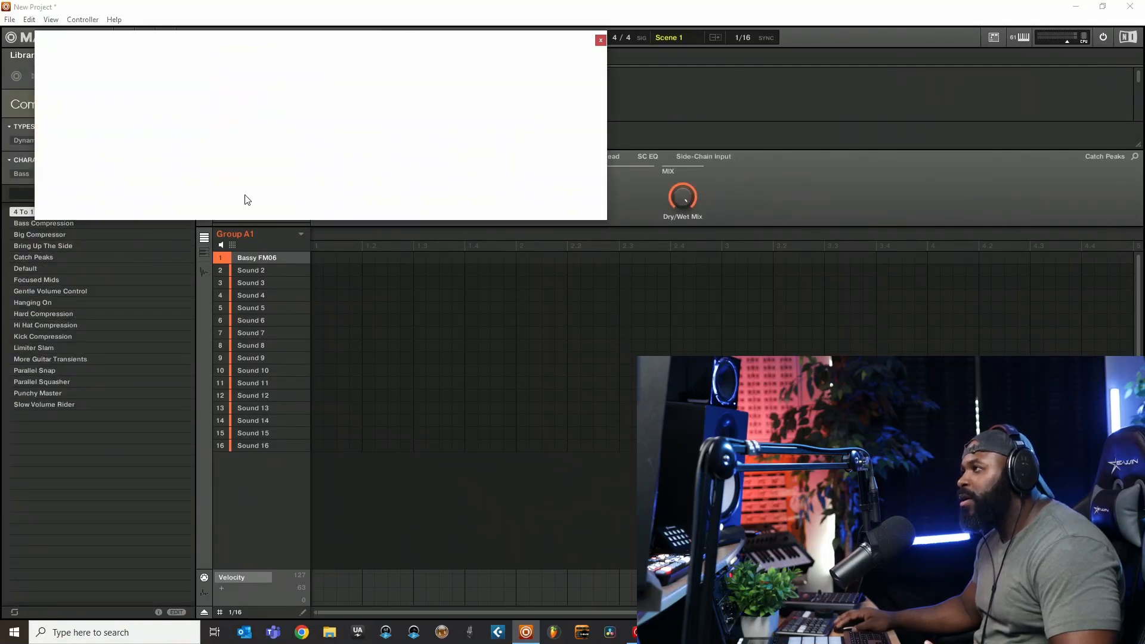
click(601, 40)
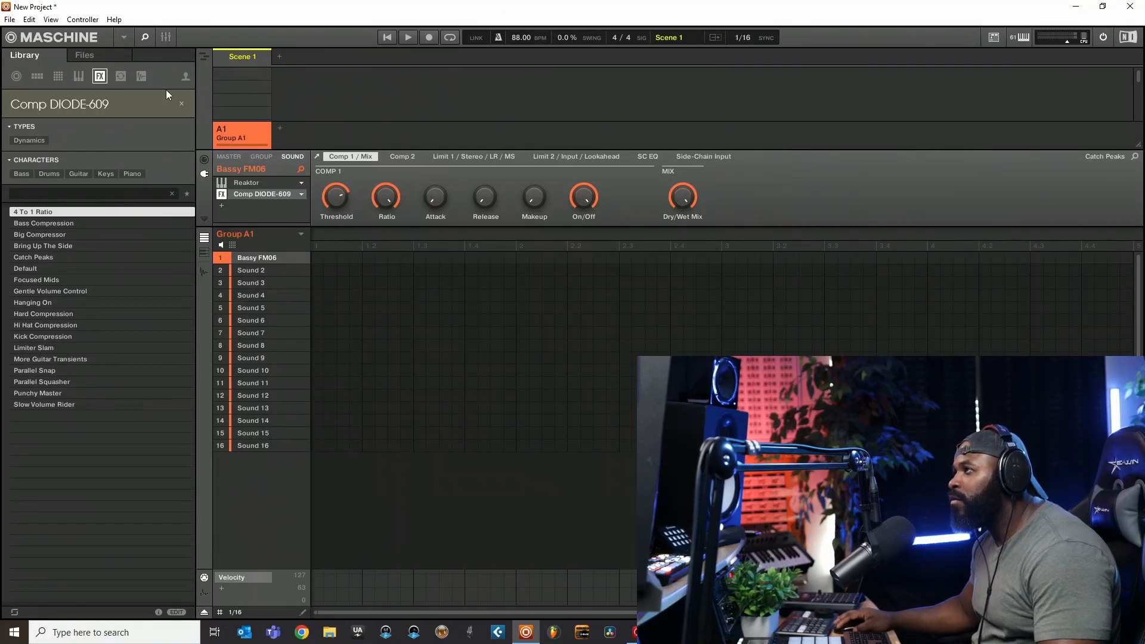
- Clear the Comp DIODE-609 product filter and add the internal Filter effect in the next empty plug-in slot
click(181, 104)
click(221, 206)
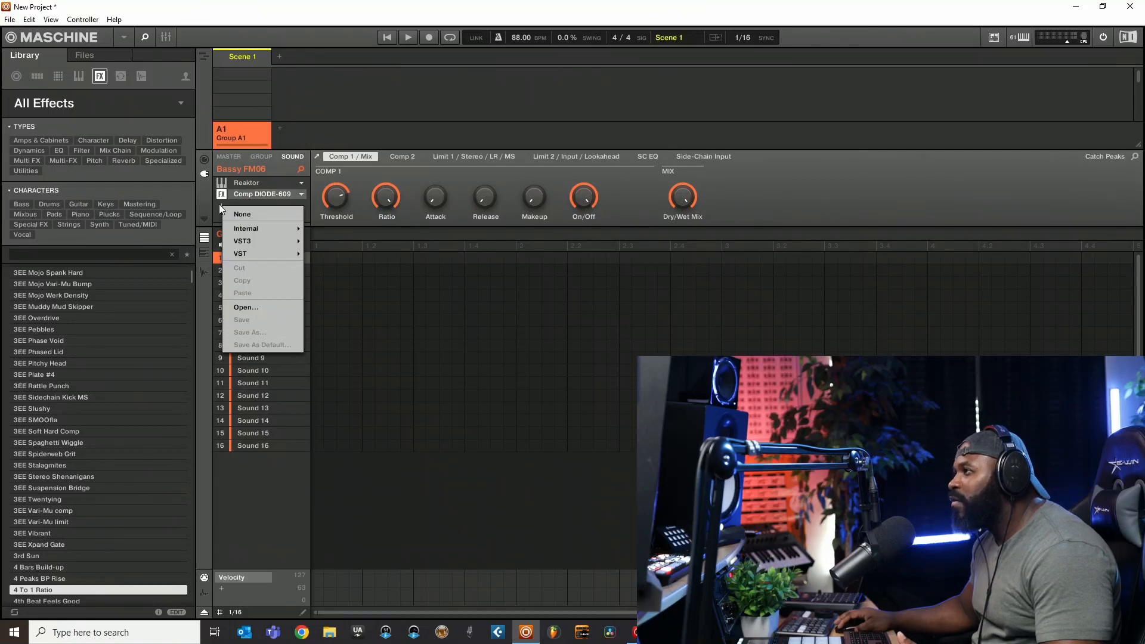
click(221, 206)
click(225, 206)
mouse_move(240, 231)
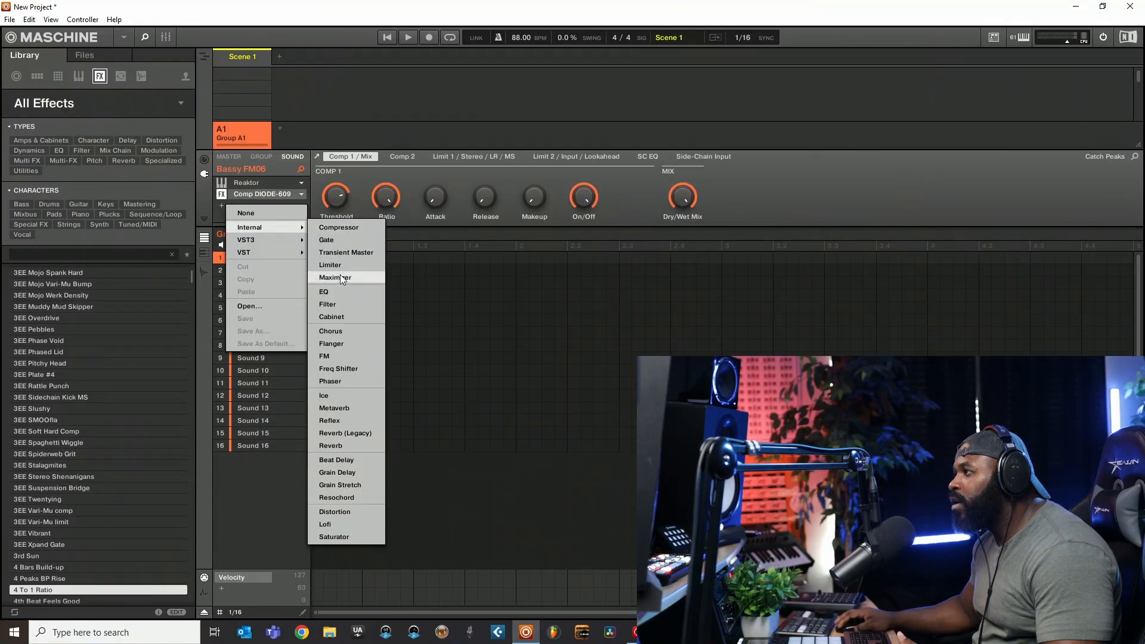
click(334, 305)
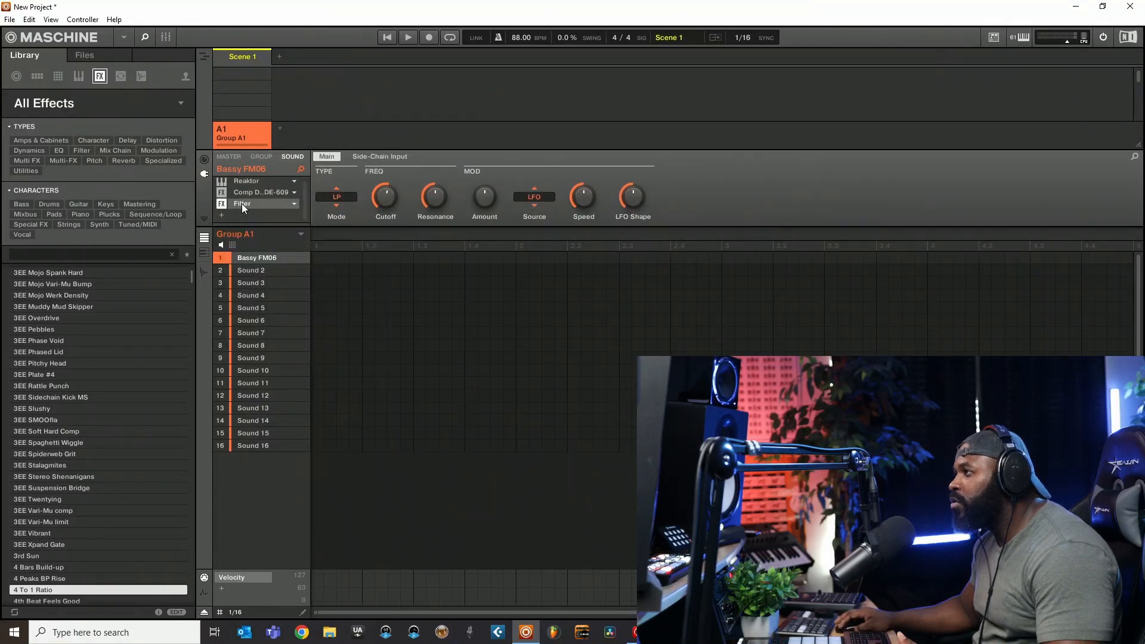
- Replace the Filter effect with the Waves VST plug-in CLA-76 Stereo
click(293, 203)
click(551, 178)
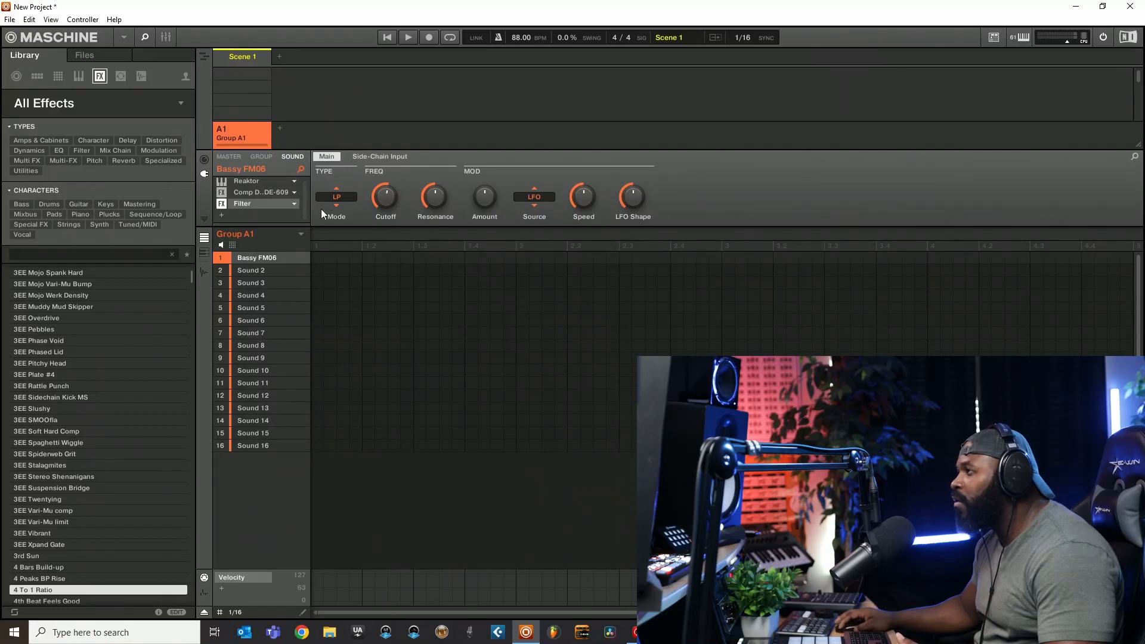
click(294, 204)
mouse_move(310, 237)
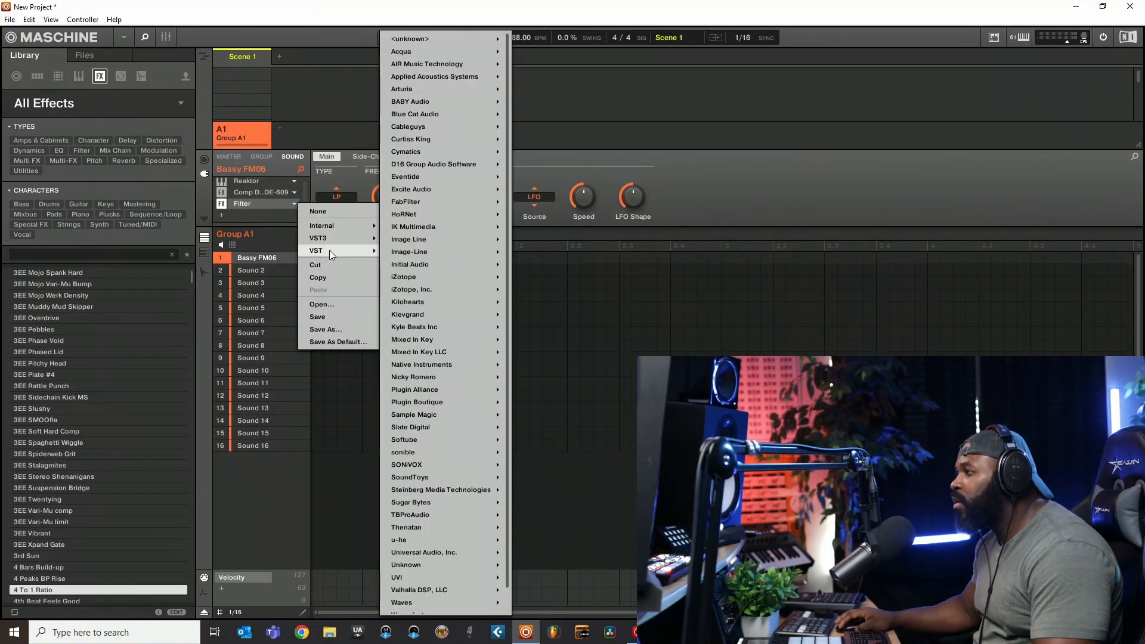
scroll(469, 326, down, 1)
mouse_move(438, 577)
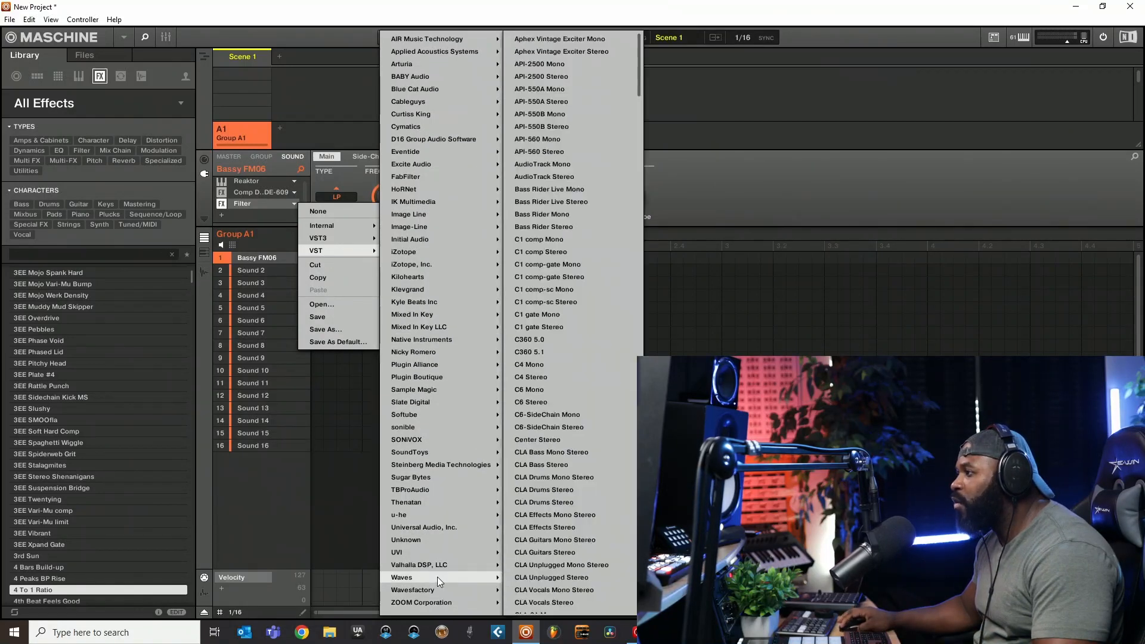
scroll(553, 549, down, 2)
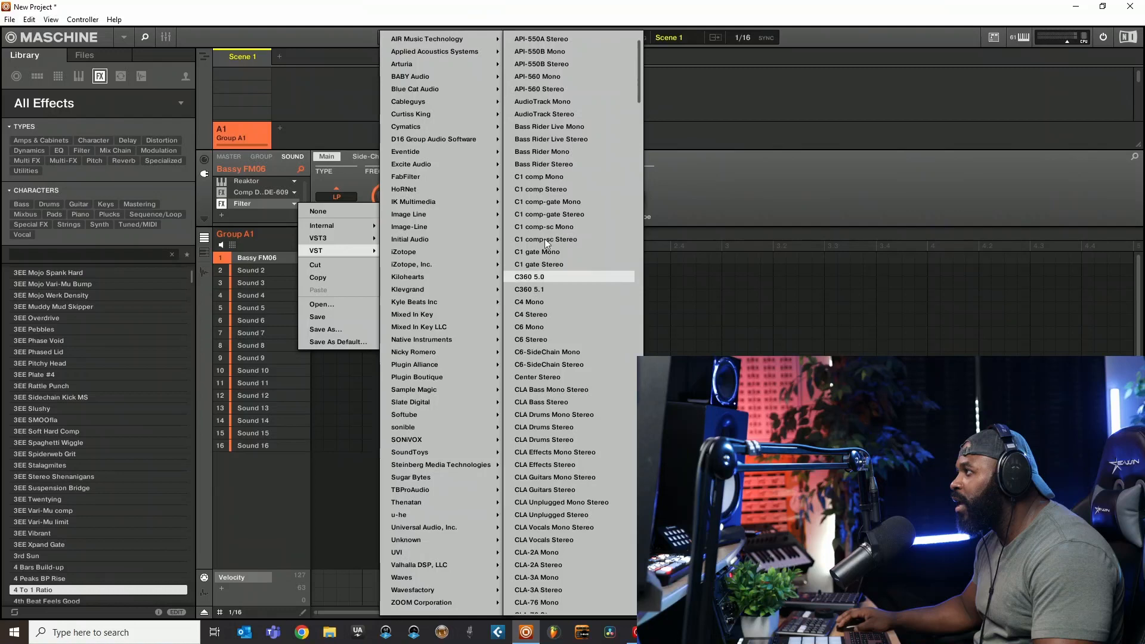
scroll(530, 418, down, 3)
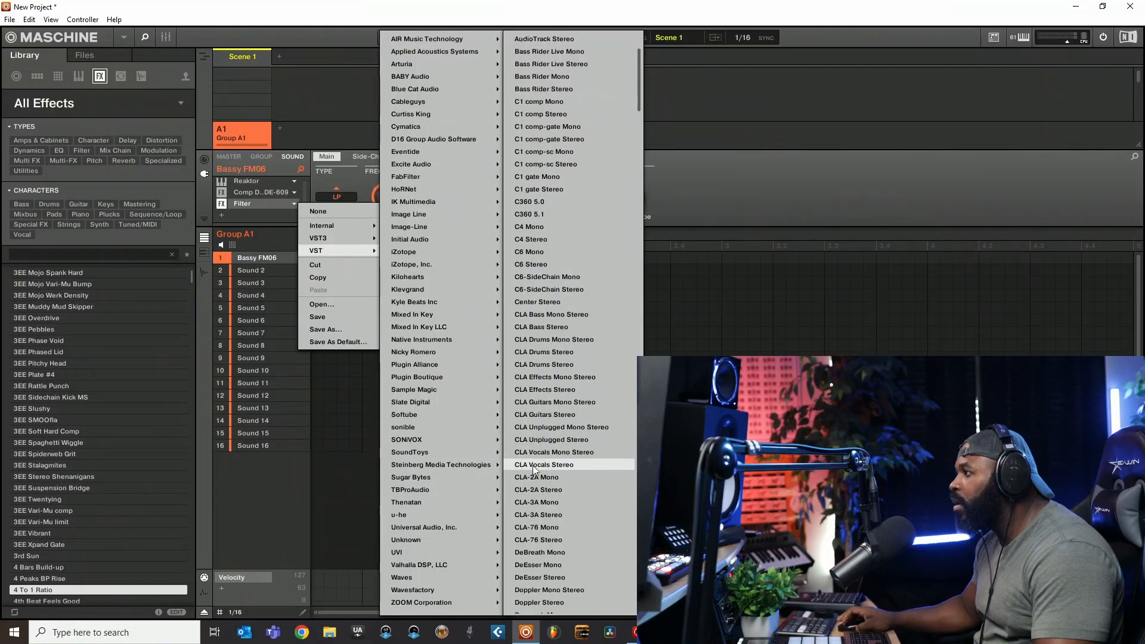
click(532, 540)
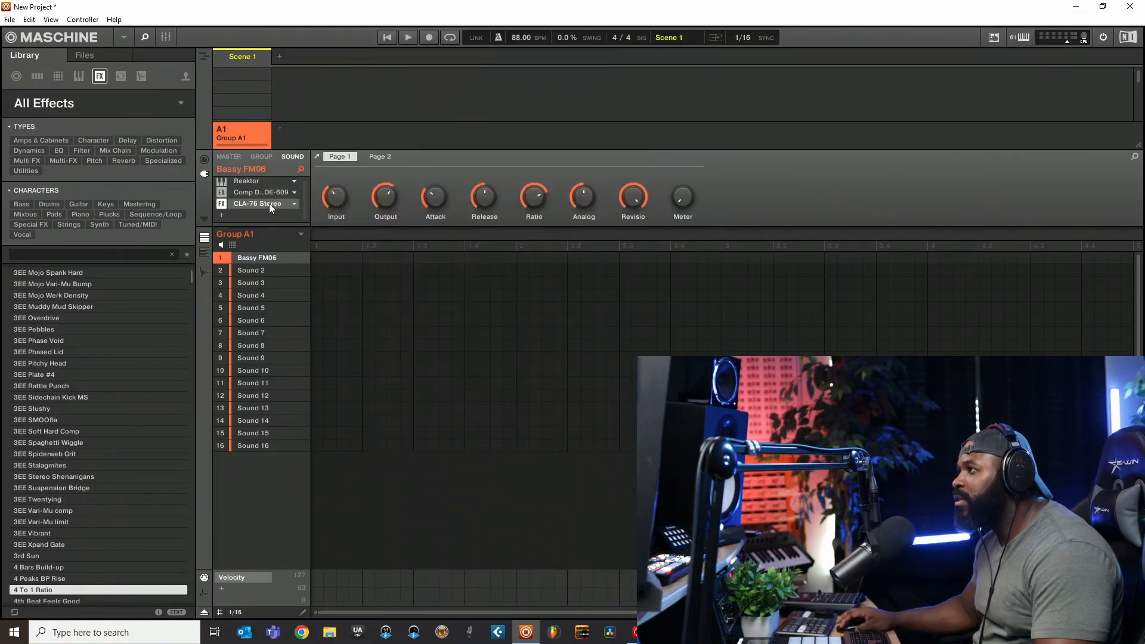
- Open the CLA-76 Stereo plug-in window, move it clear of the plug-in controls, and close it
double_click(269, 203)
drag(233, 20, 425, 242)
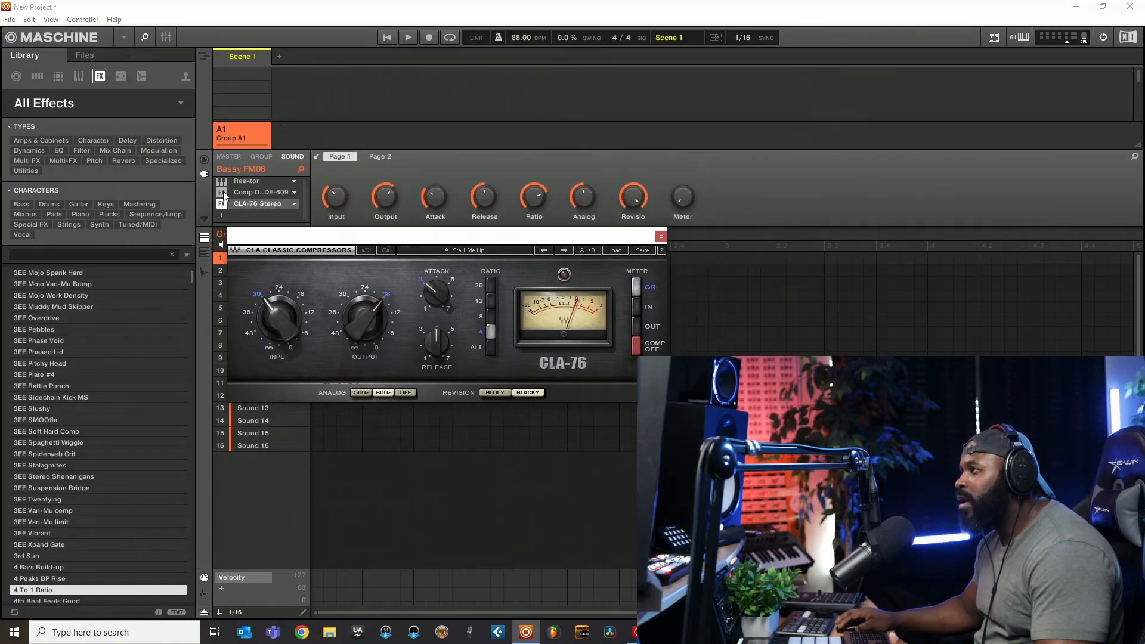
click(660, 237)
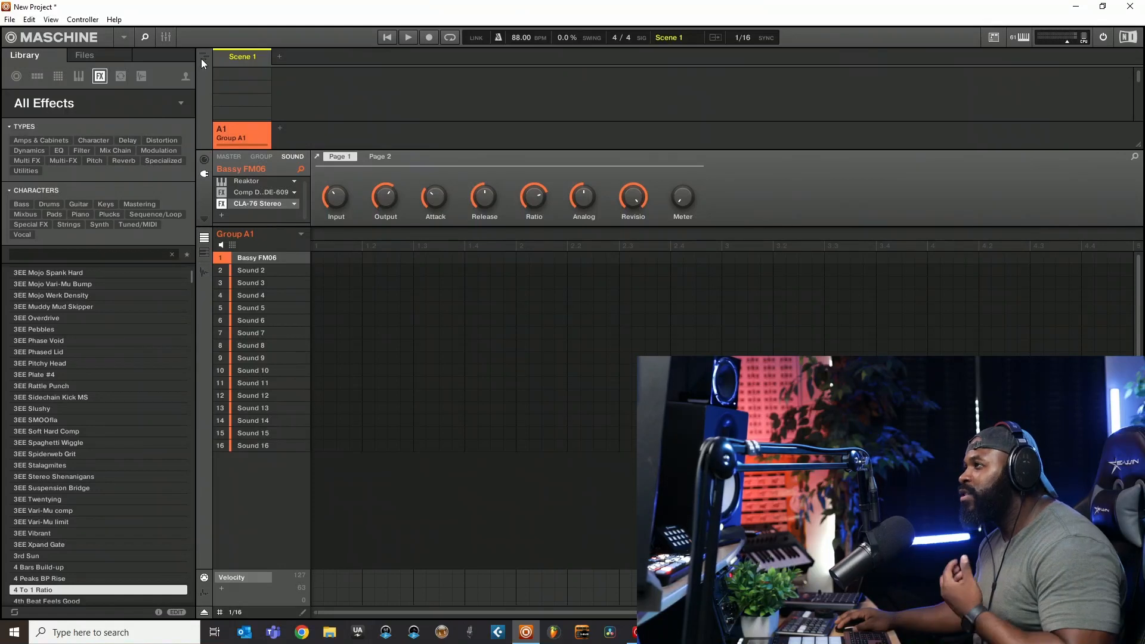
- Add the 3EE Phase Void effect preset in the empty slot after CLA-76 Stereo
click(46, 103)
click(46, 104)
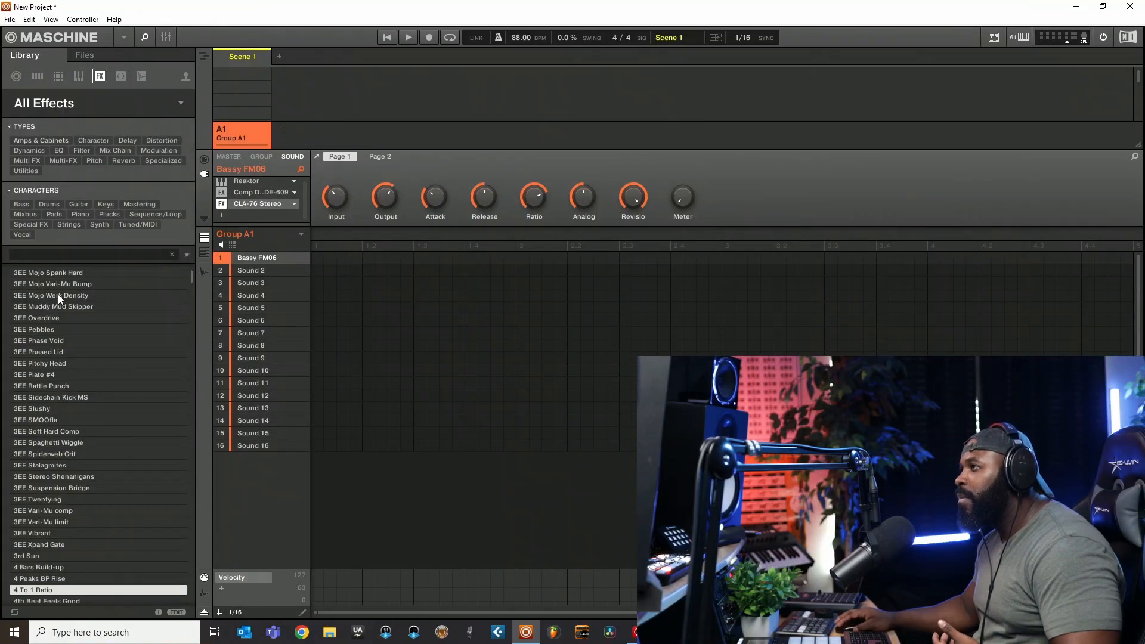
drag(45, 340, 231, 213)
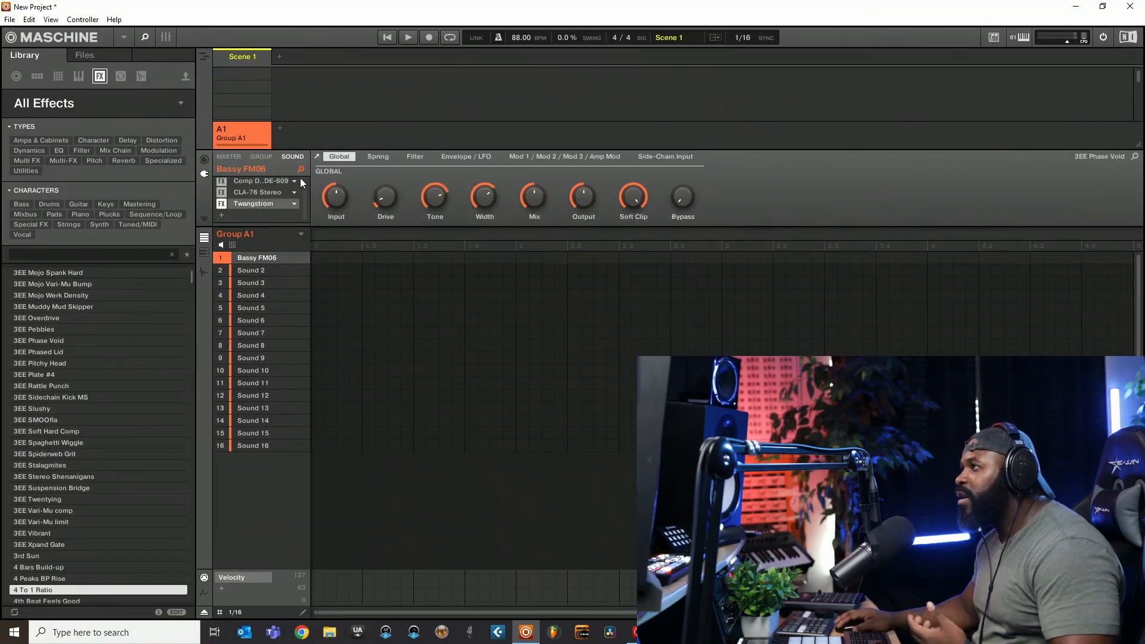
- Examine how plug-ins are added from the sound's empty slot and from the mixer's plug-in list, leaving everything unchanged
click(222, 215)
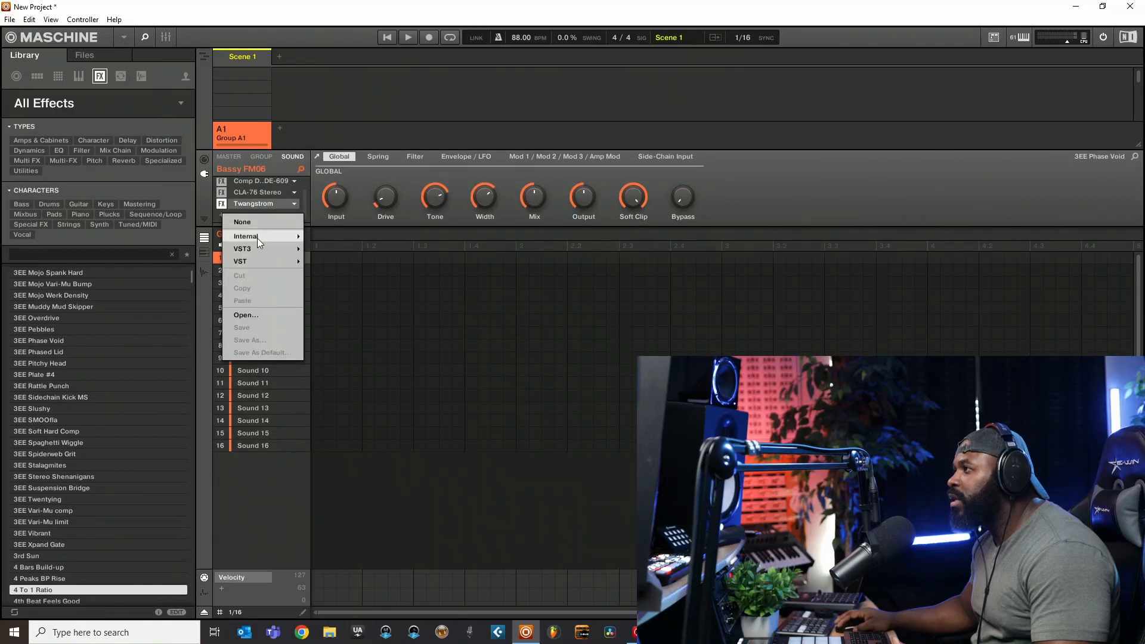
click(345, 84)
click(167, 38)
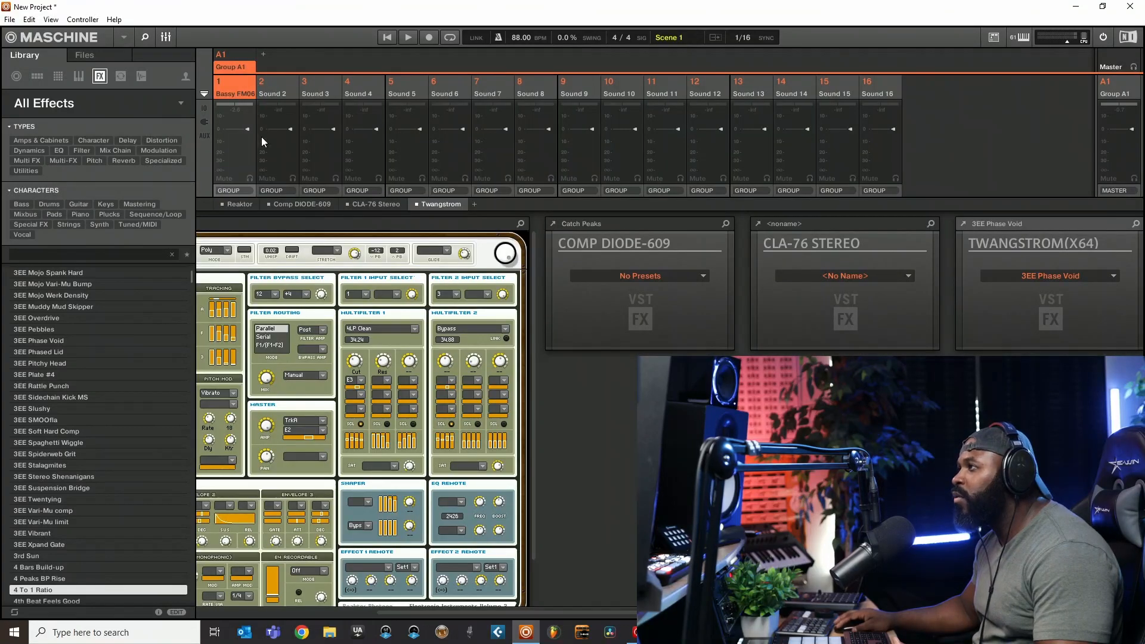
click(205, 122)
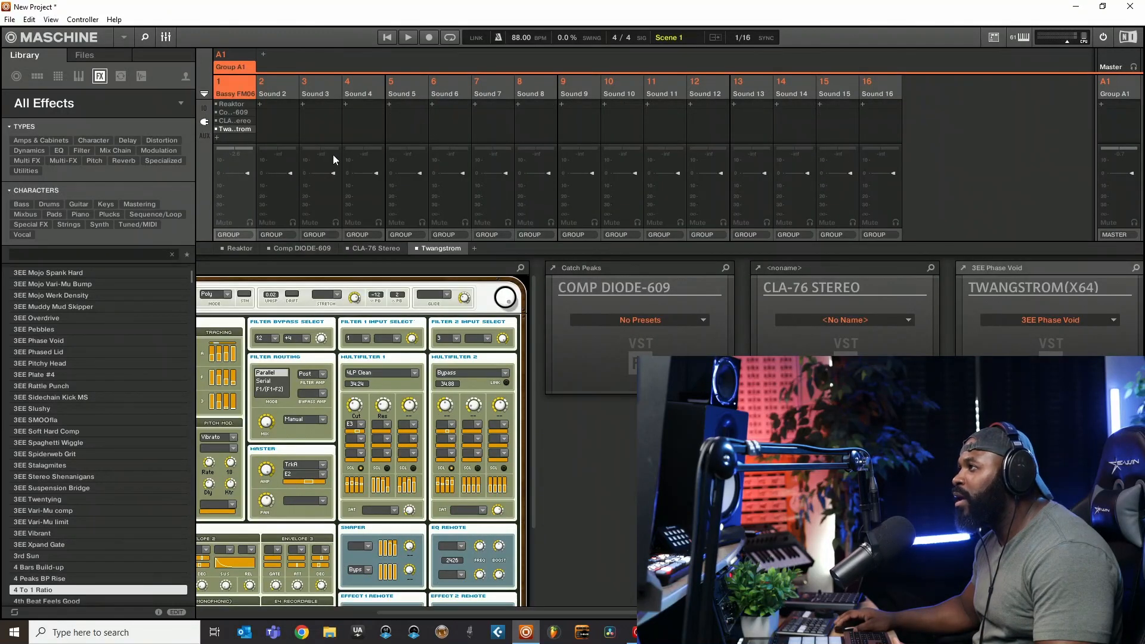
click(220, 137)
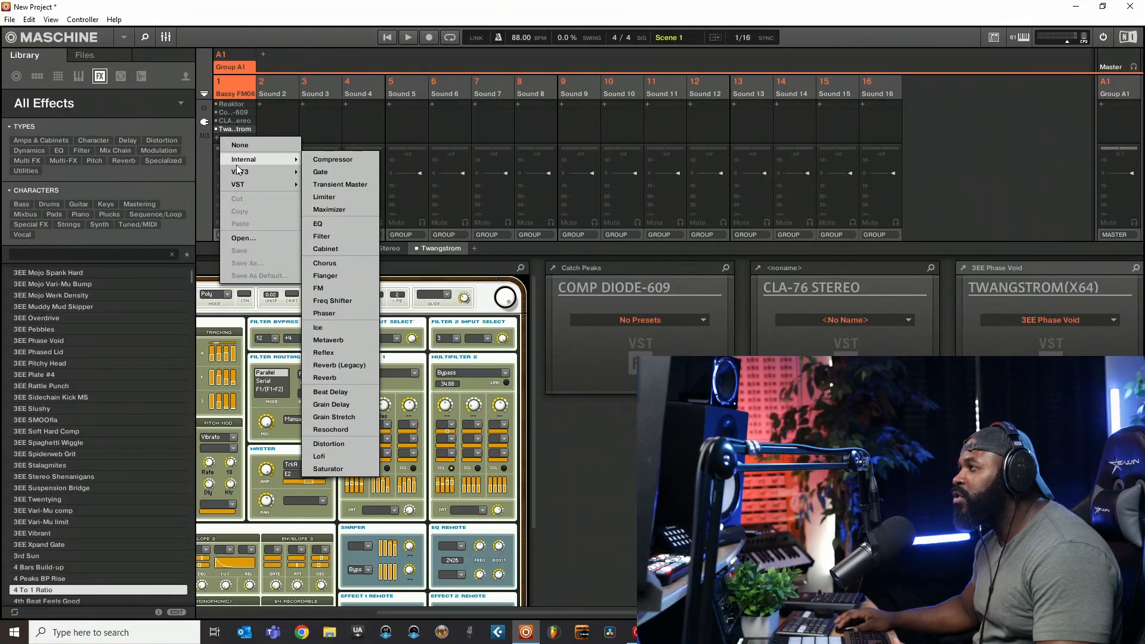
mouse_move(245, 171)
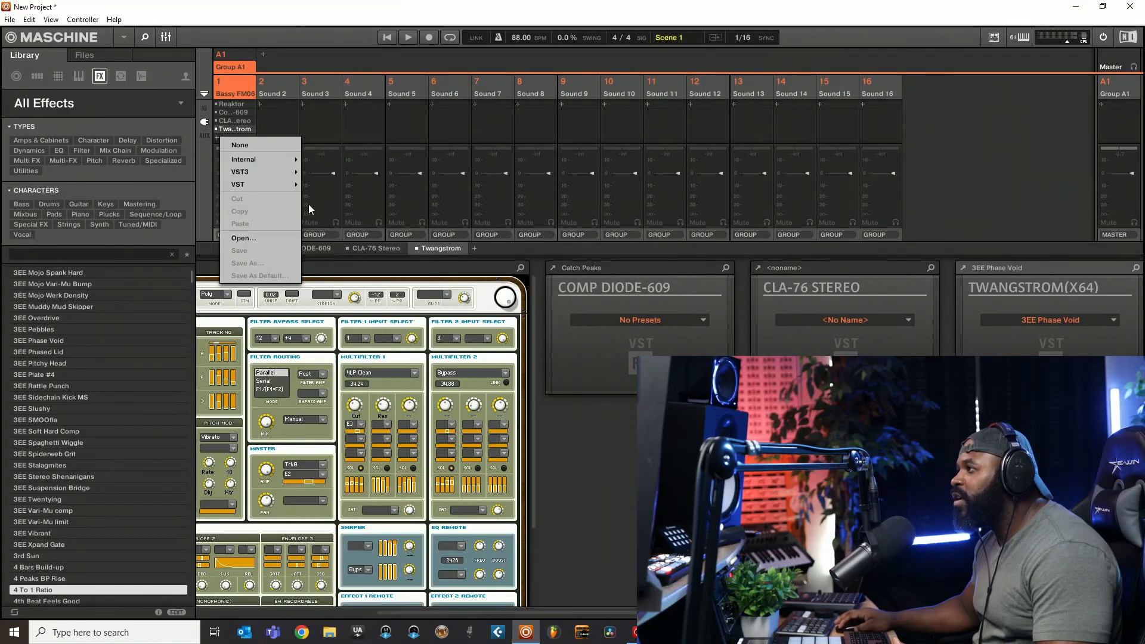
click(166, 38)
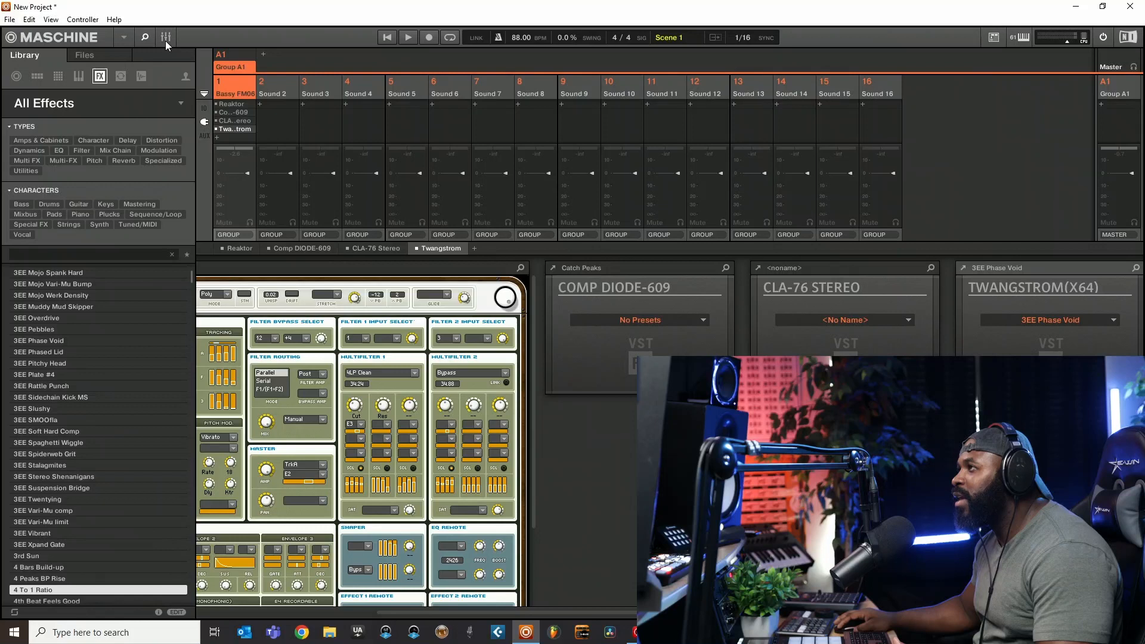
click(166, 38)
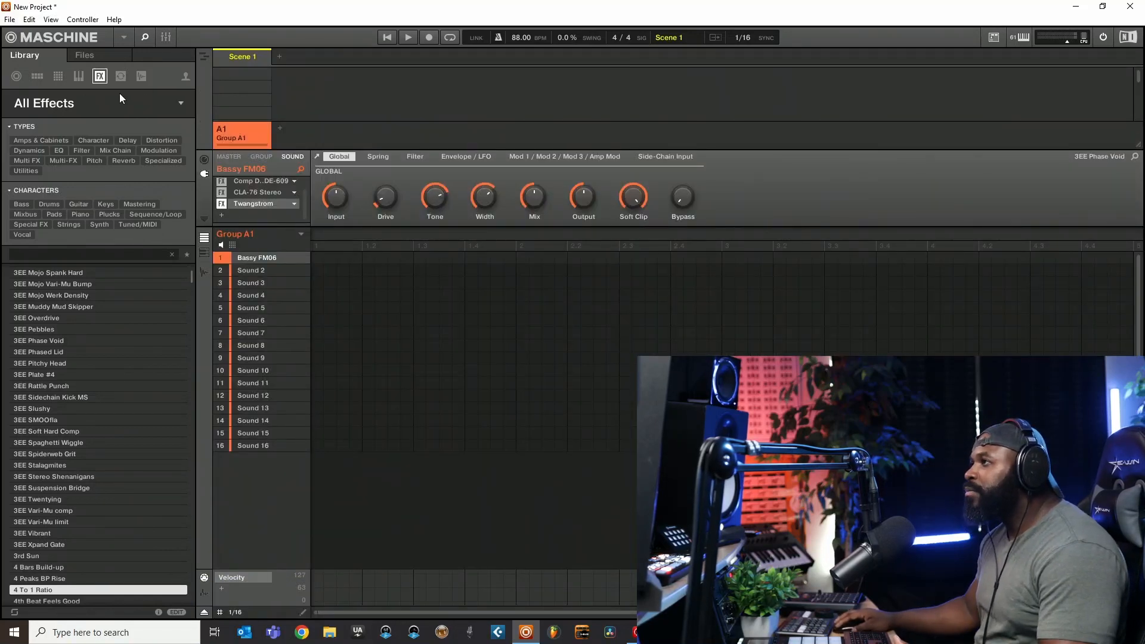
- Switch the library from effects to all loops and preview Acid[108] C SlowBurn 1 and Acid[108] C SlowBurn 2
click(81, 102)
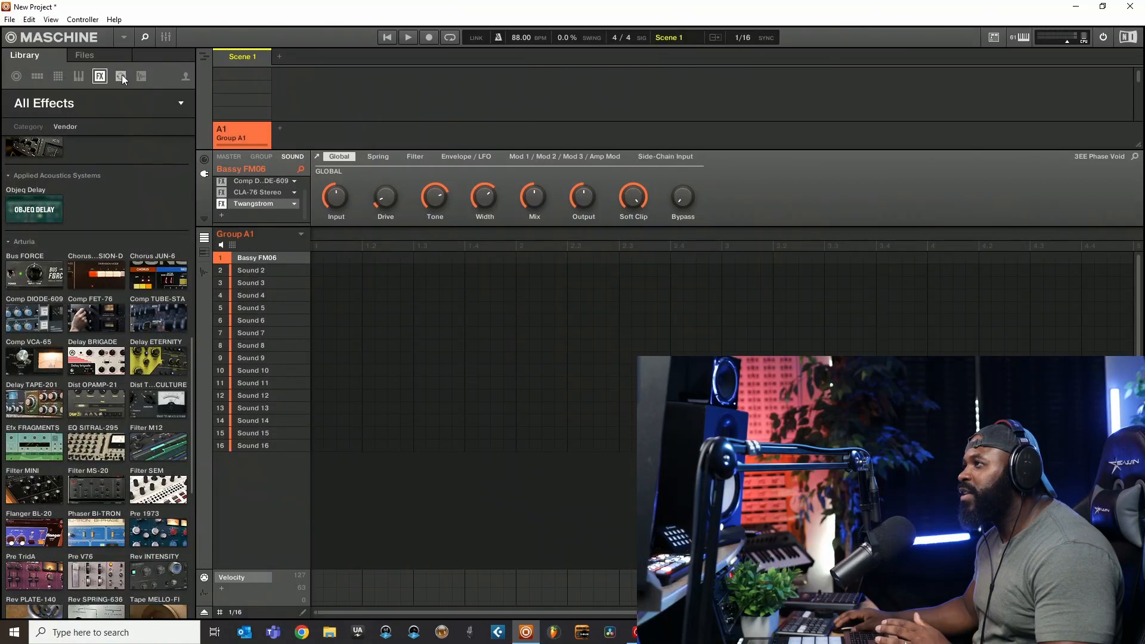
click(98, 91)
click(121, 76)
click(91, 98)
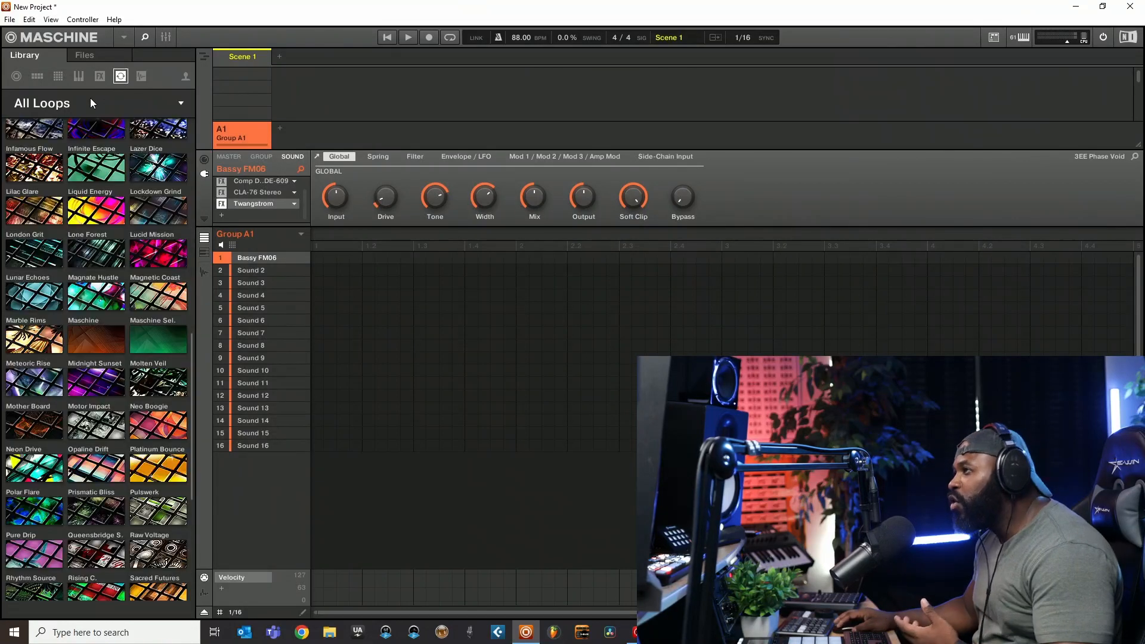
click(96, 100)
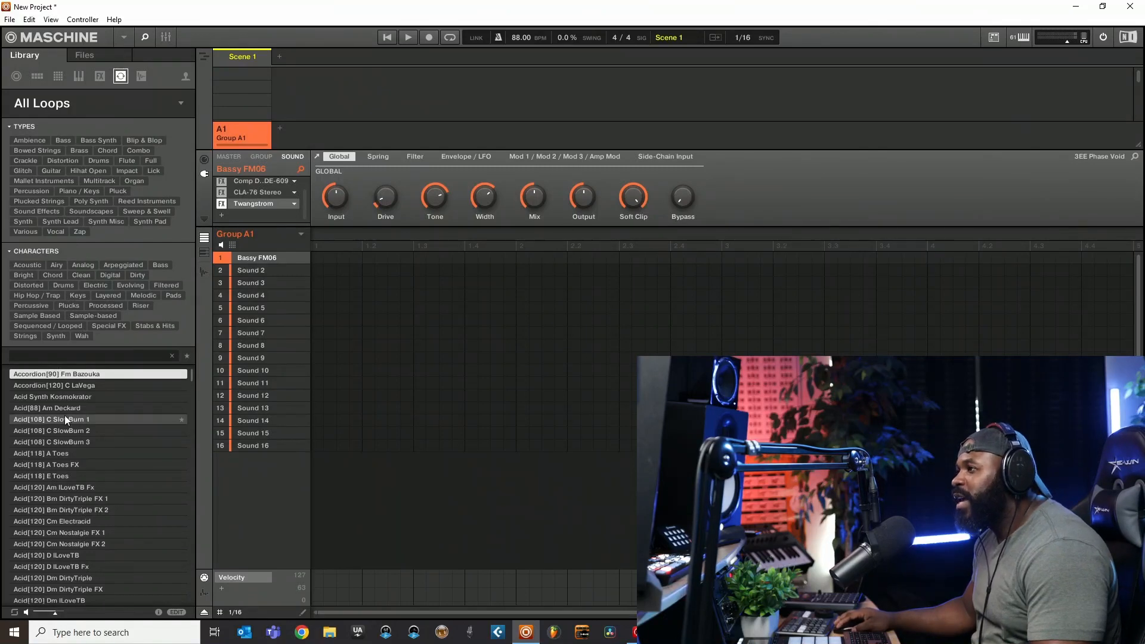
click(30, 420)
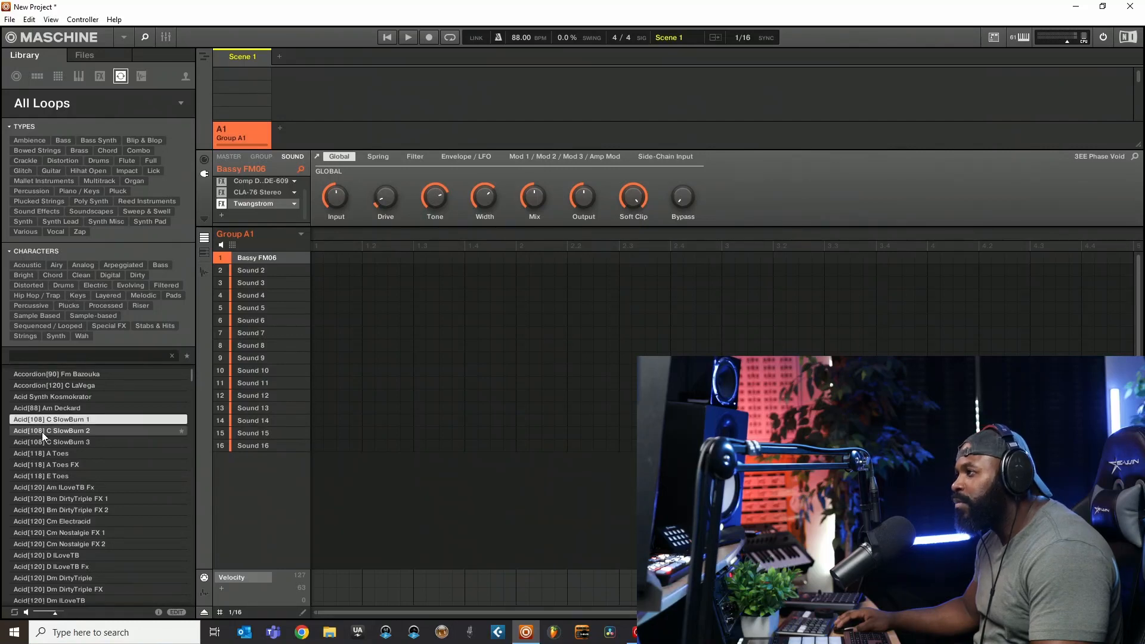
click(42, 432)
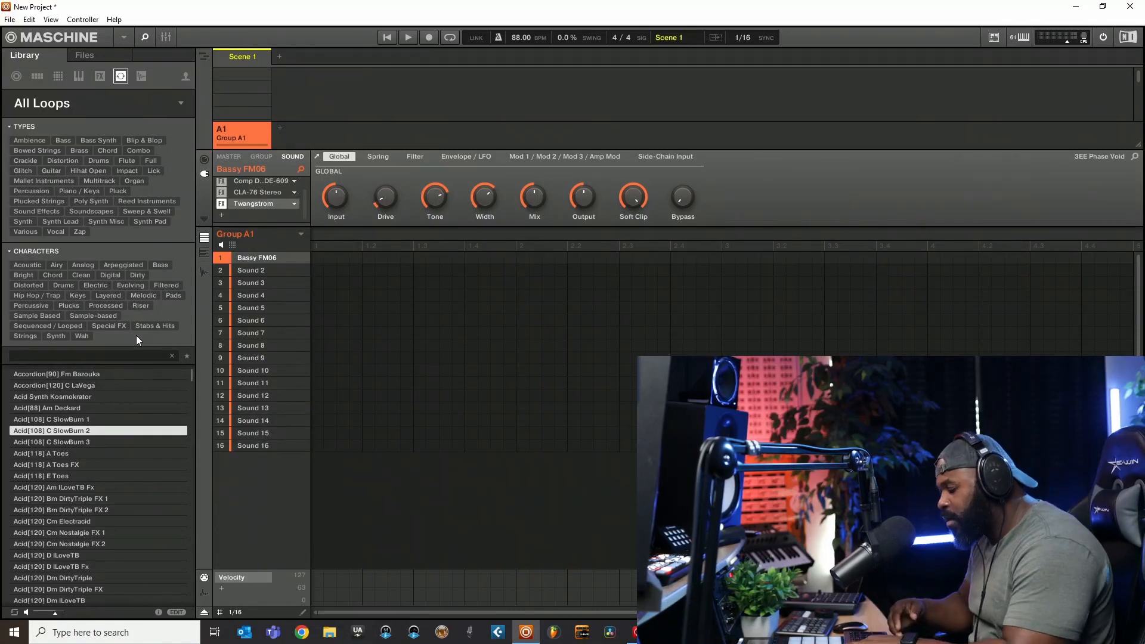
- Undo the instrument and effects loaded on the first sound, and load the loop Acid[108] C SlowBurn 2 into it
key(ctrl+z)
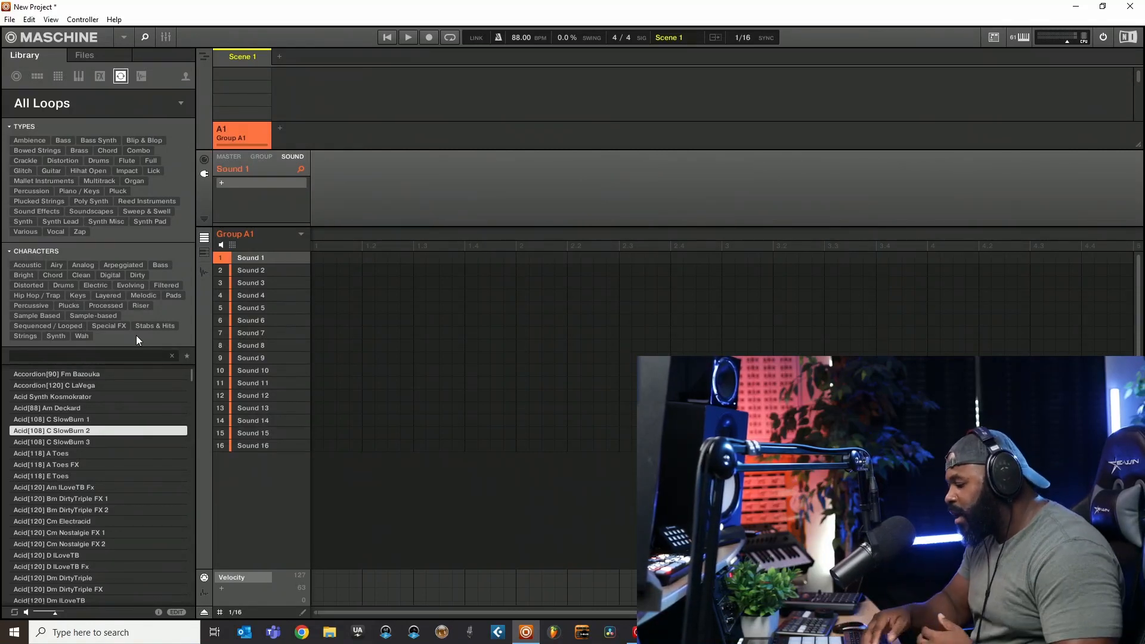
double_click(41, 432)
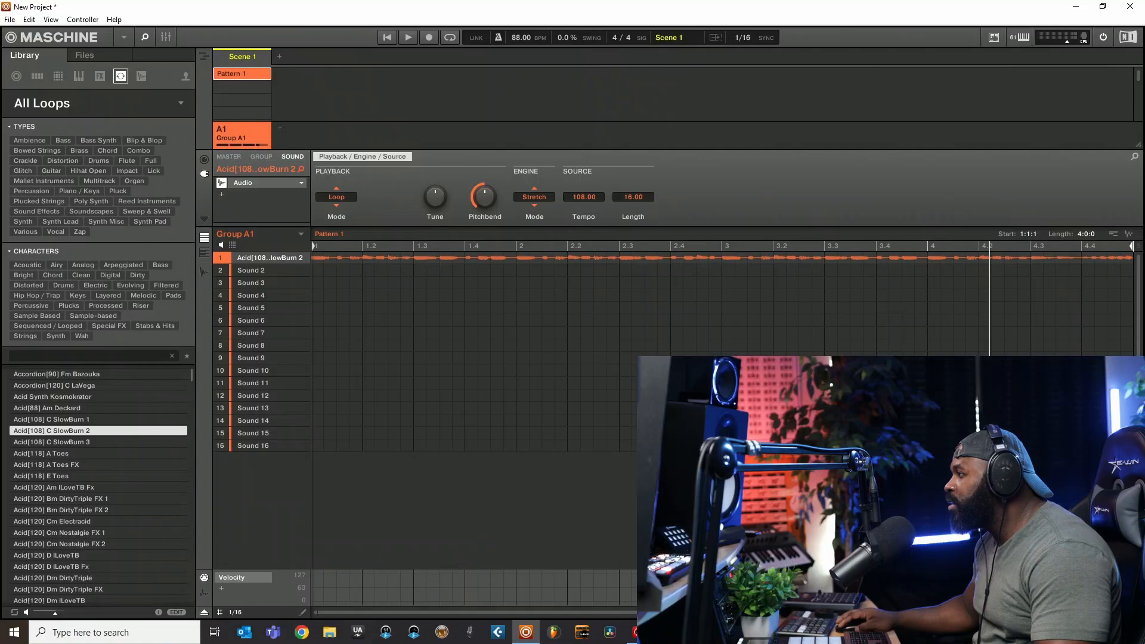
scroll(836, 294, down, 4)
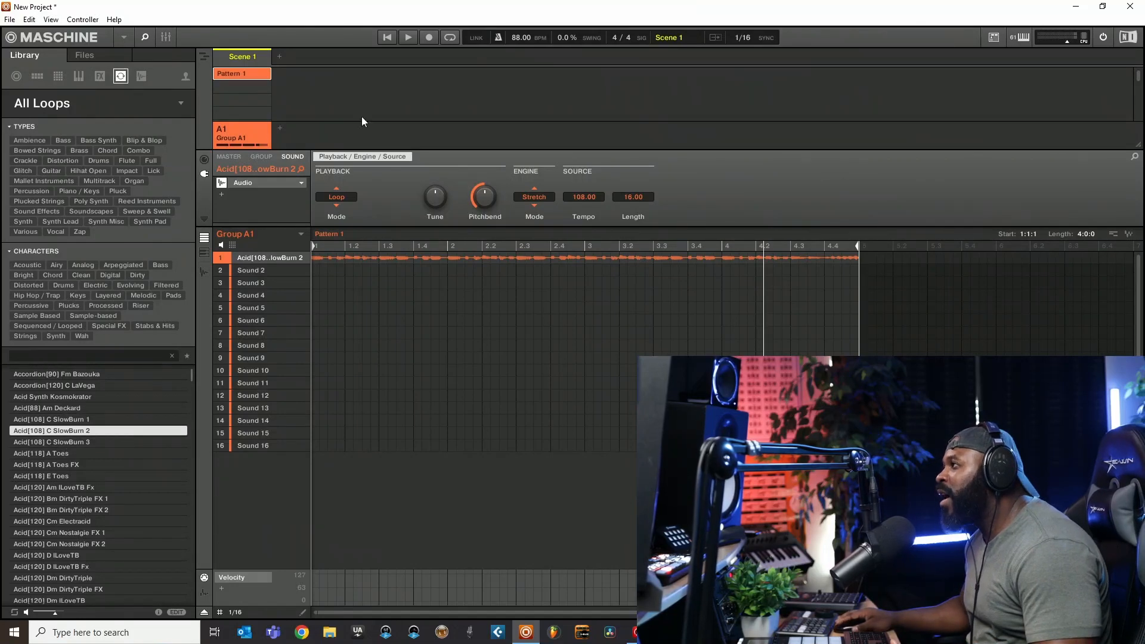
- Preview Acid[118] A Toes and Acid[108] C SlowBurn 2 while changing the project tempo to 127, 43 and finally 82 BPM
click(84, 452)
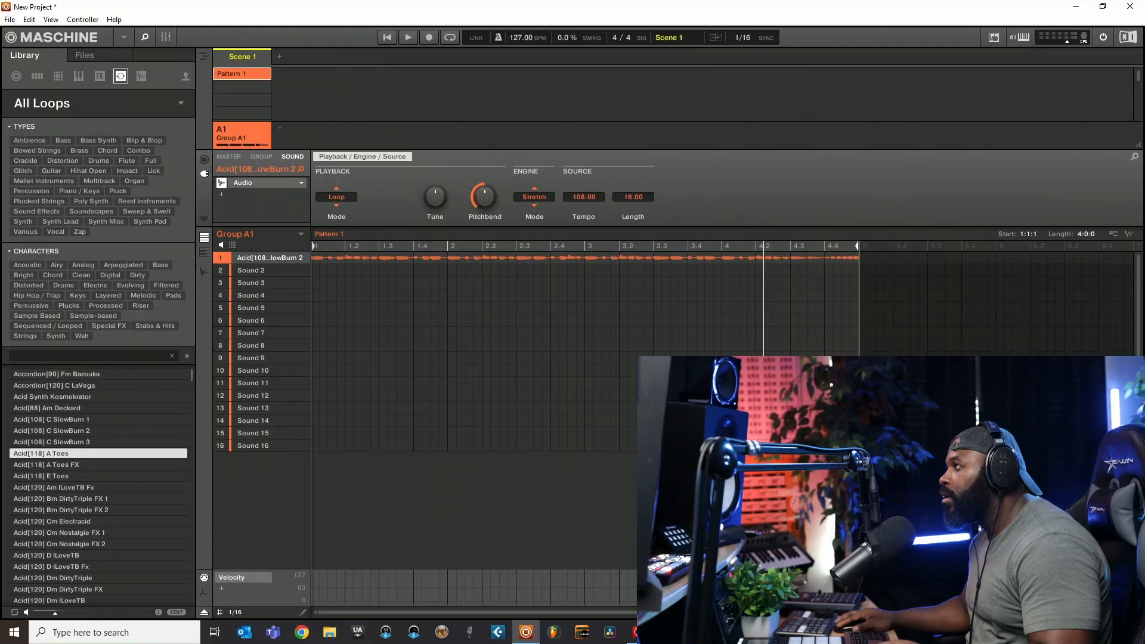
drag(520, 38, 521, 75)
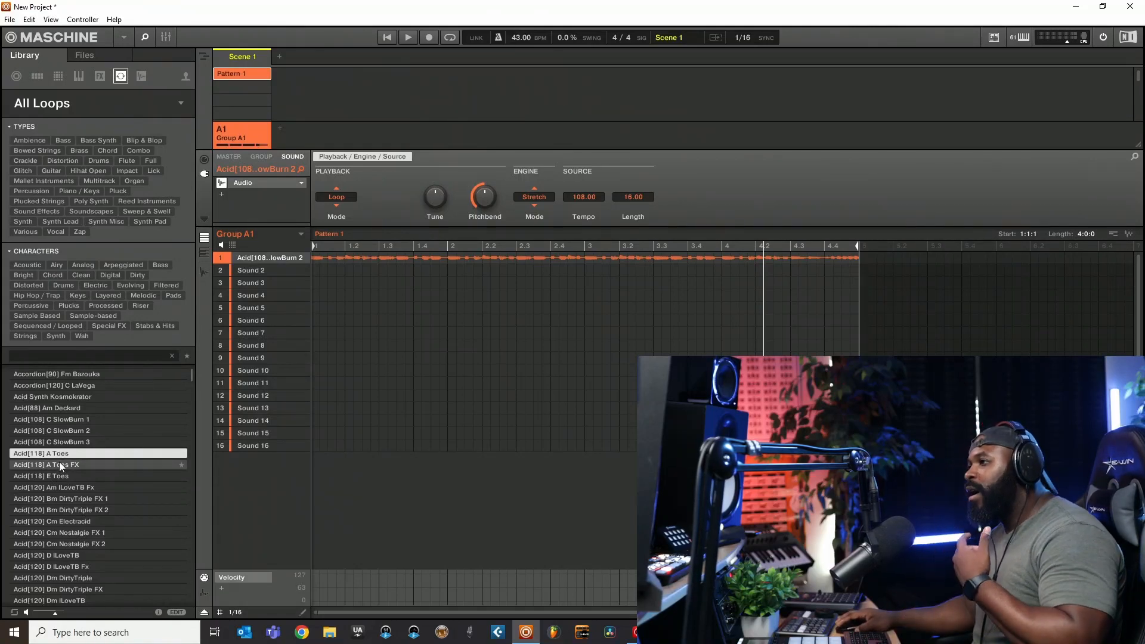
click(59, 431)
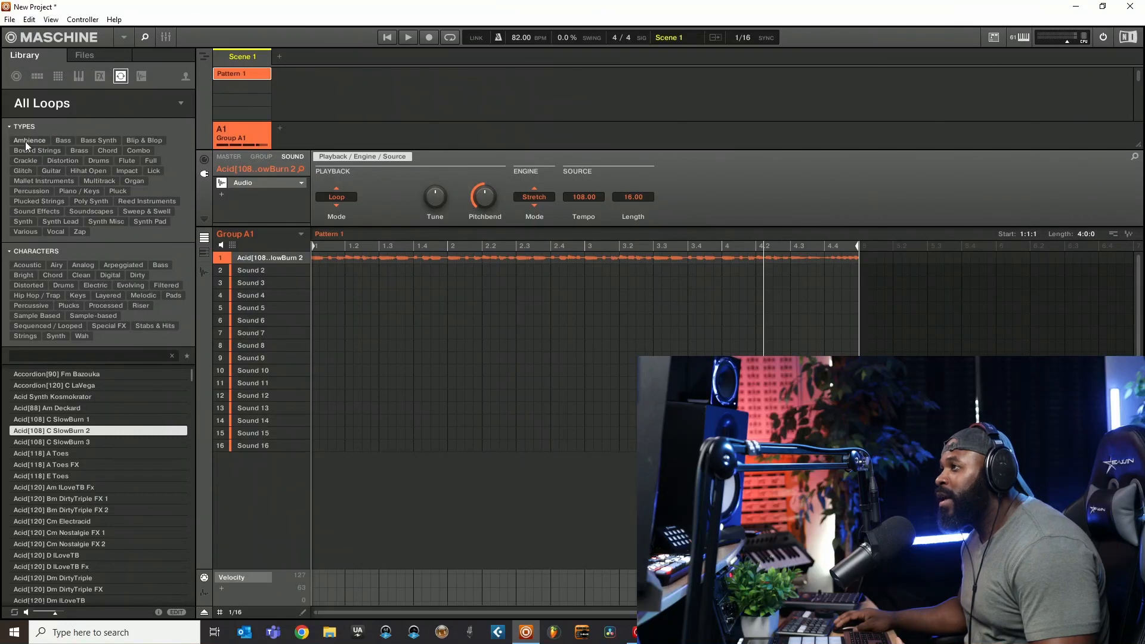
- Filter the loops by the Bright character, load Synth[128] B AboveRocks 2 into the first sound, and play it briefly
click(22, 275)
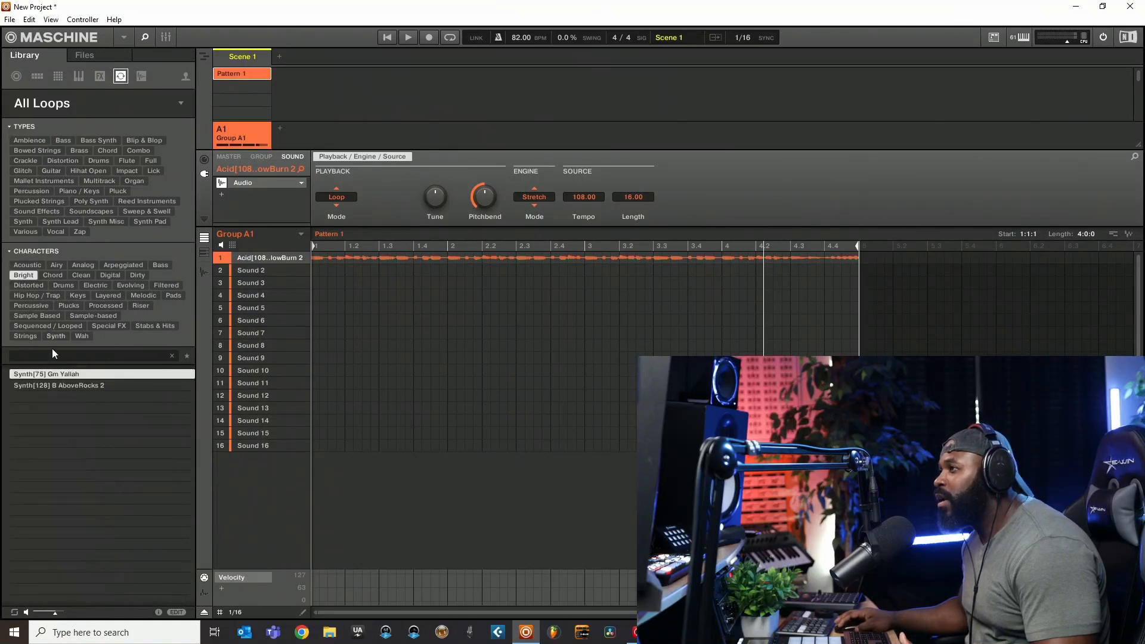
click(67, 386)
drag(24, 385, 249, 259)
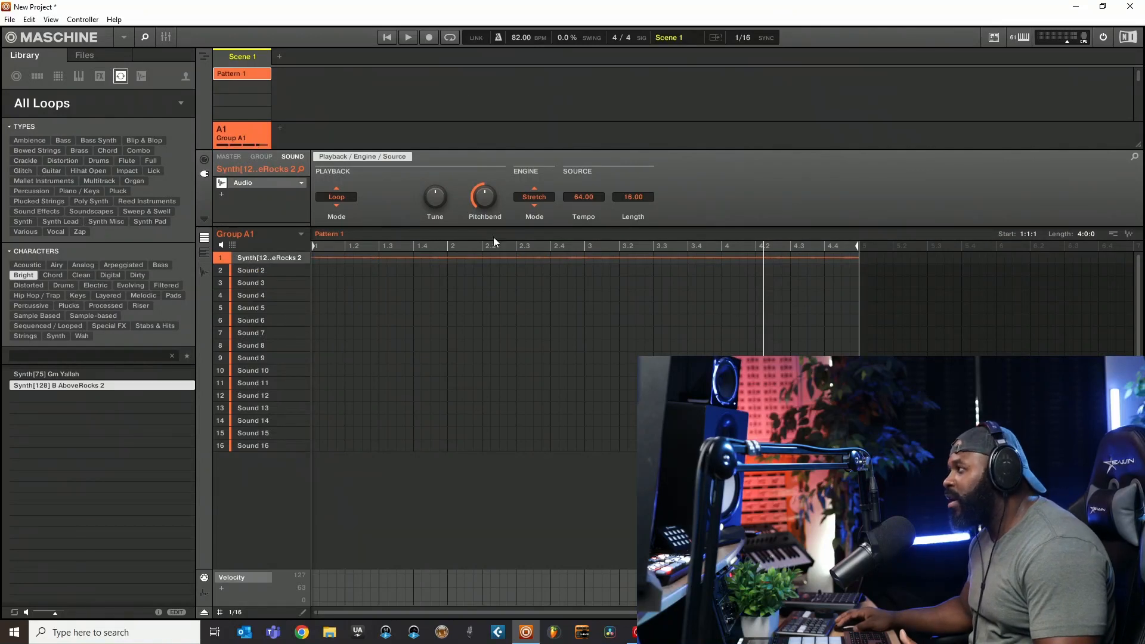
click(407, 38)
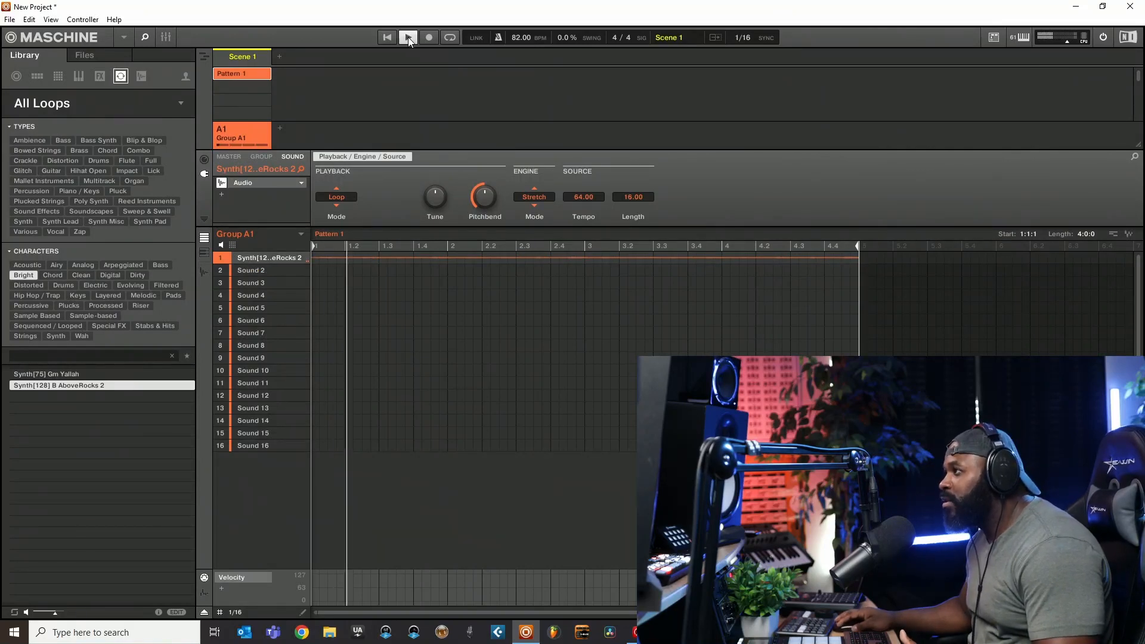
click(408, 39)
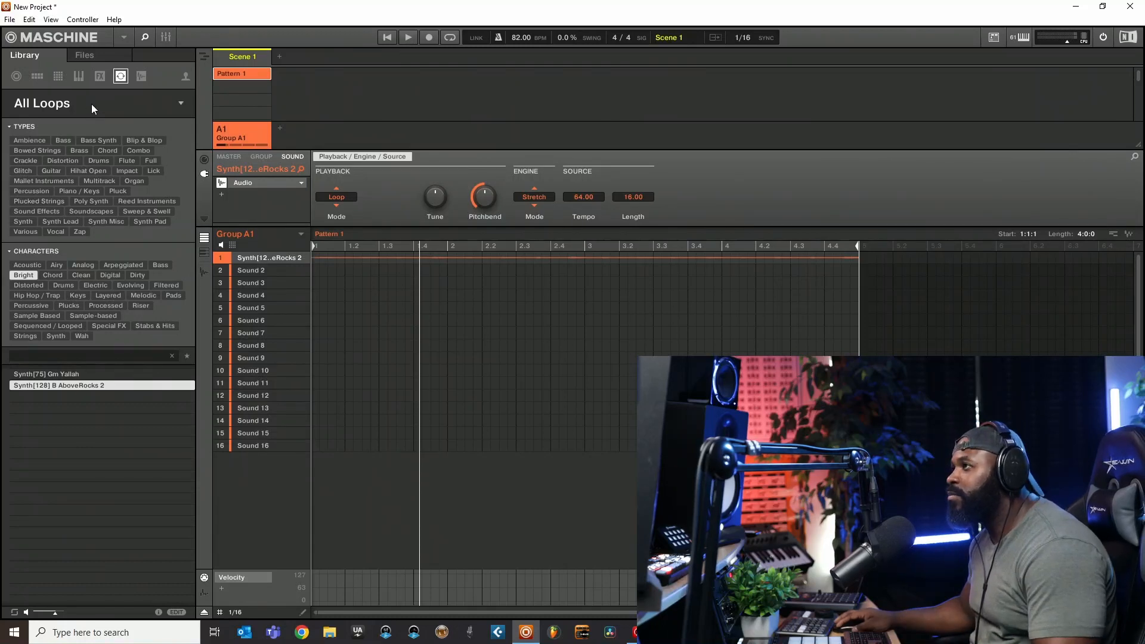
- Browse the loop products and filter the loops by DJ Khalil
click(180, 105)
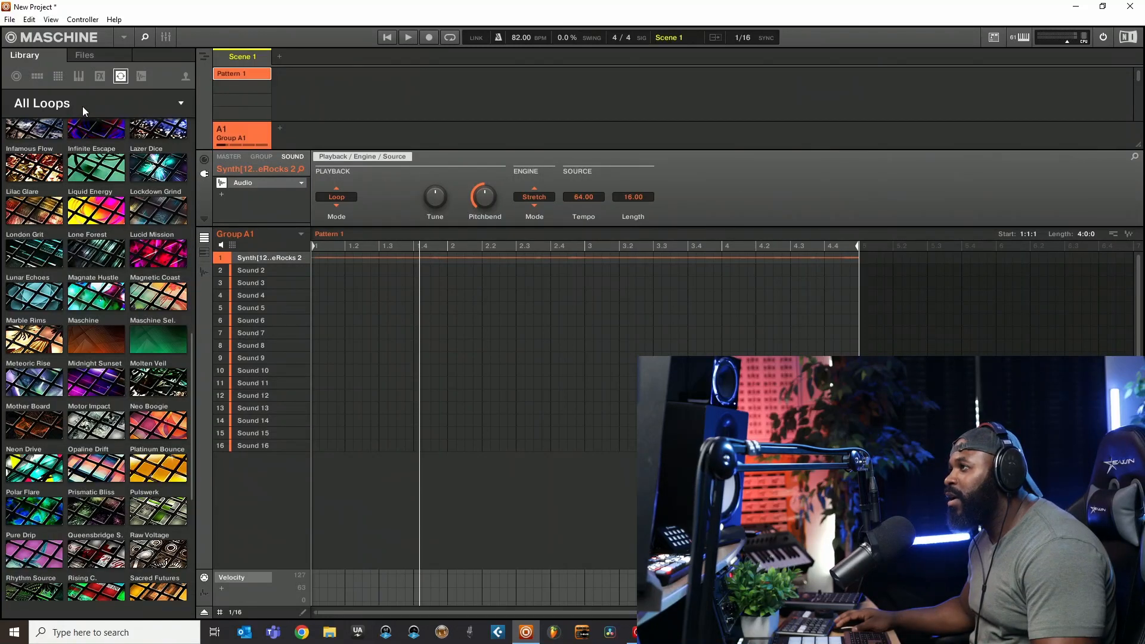
scroll(11, 310, down, 5)
scroll(11, 310, down, 5)
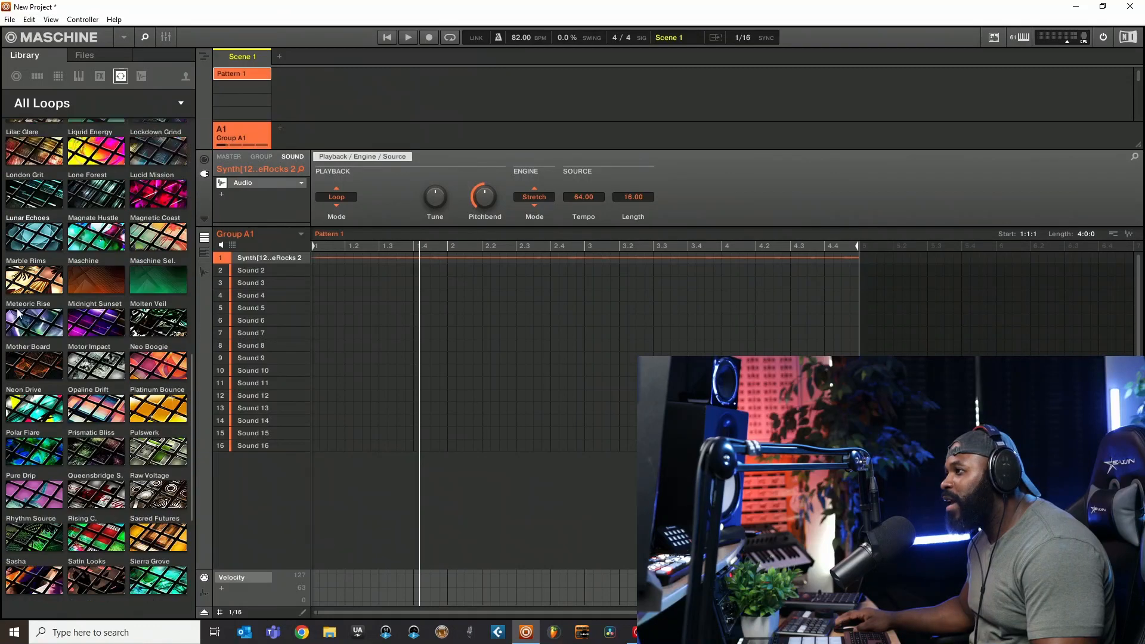
scroll(22, 322, up, 6)
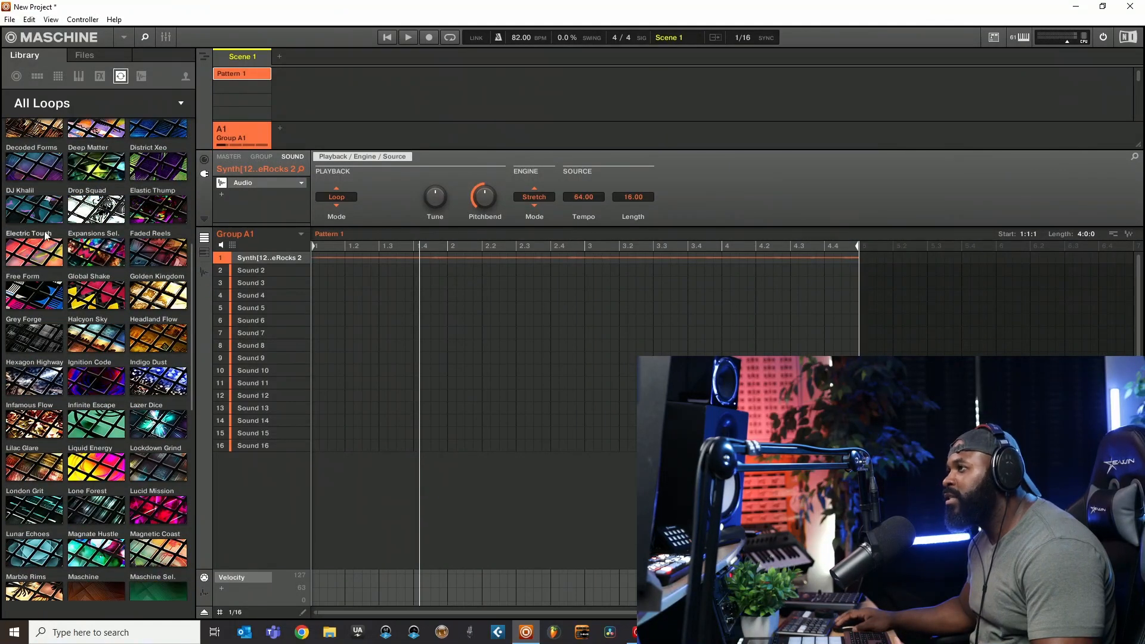
scroll(30, 180, up, 3)
scroll(89, 286, down, 3)
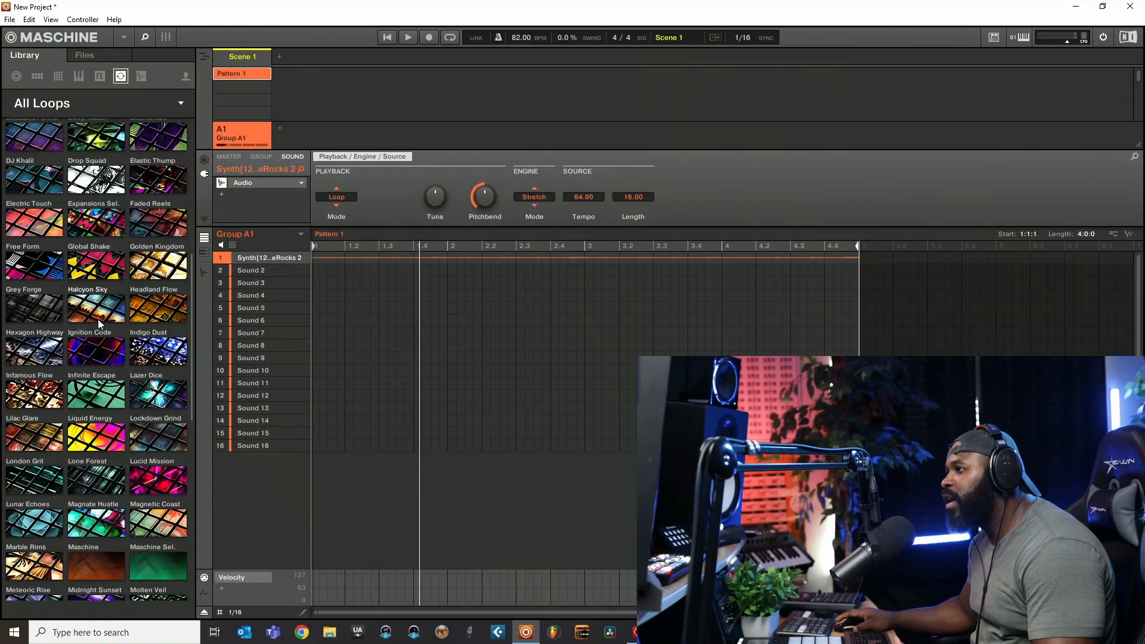
scroll(131, 393, down, 10)
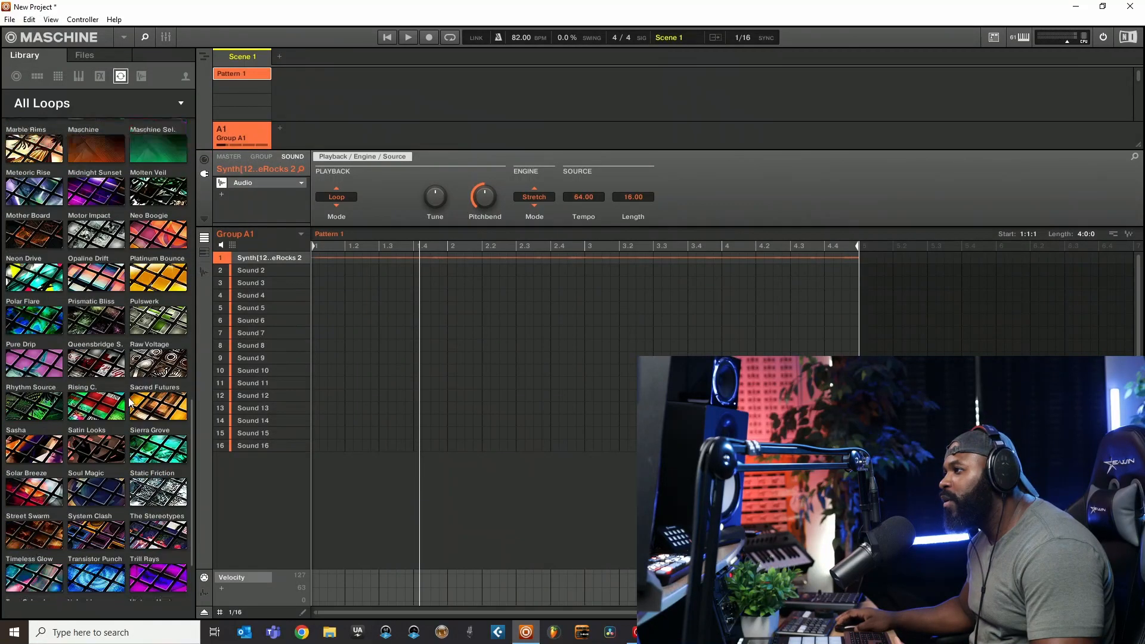
scroll(128, 397, up, 13)
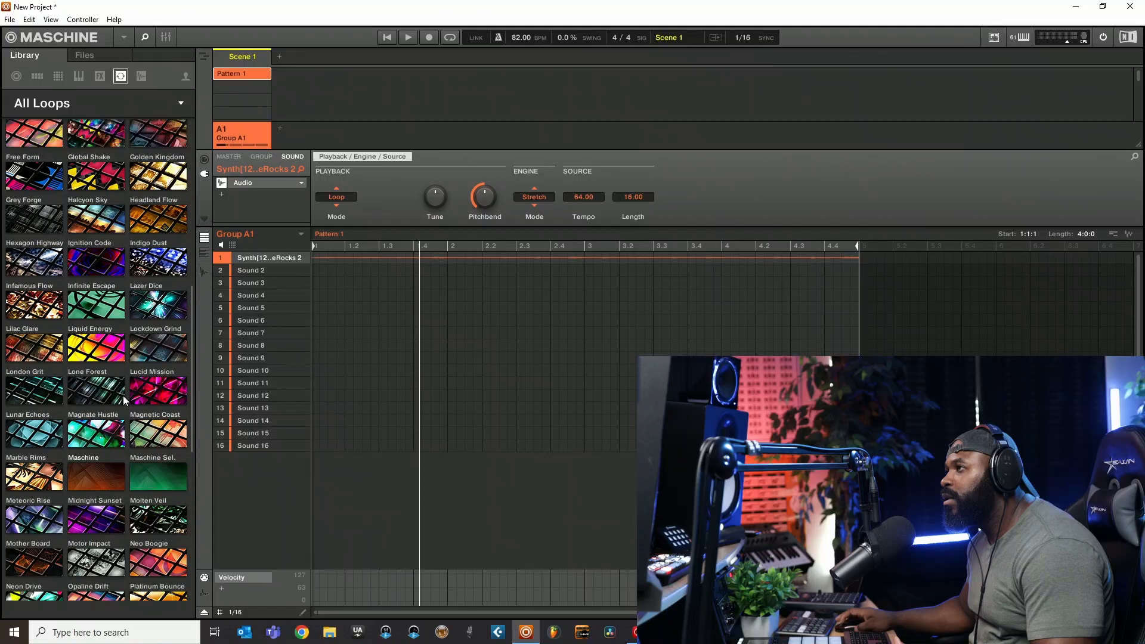
scroll(124, 396, up, 6)
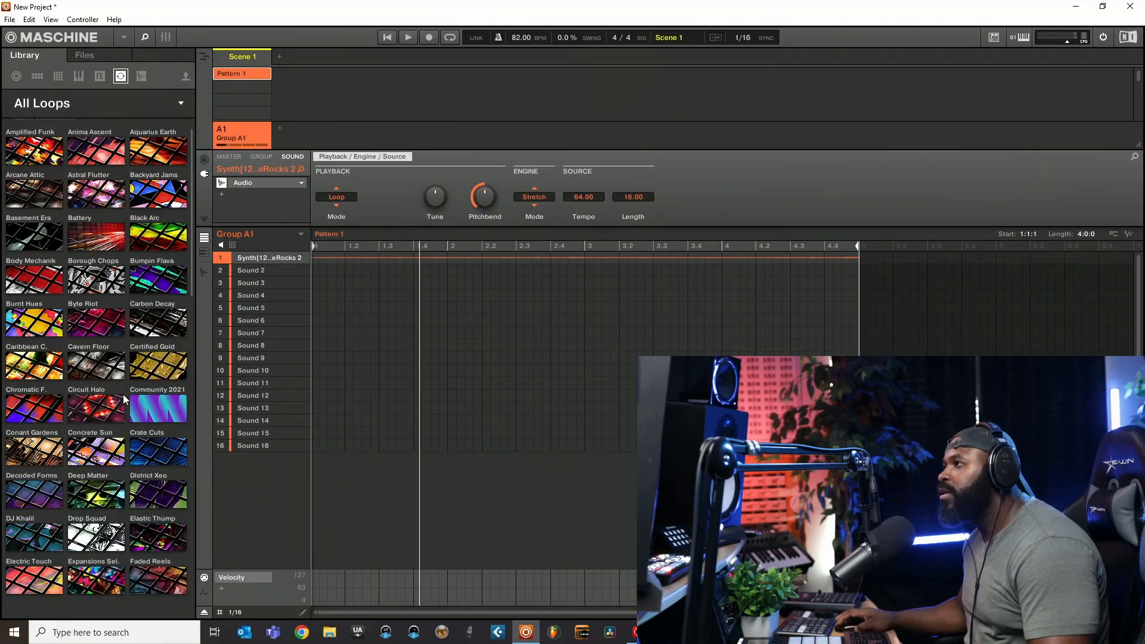
scroll(123, 388, down, 4)
click(37, 366)
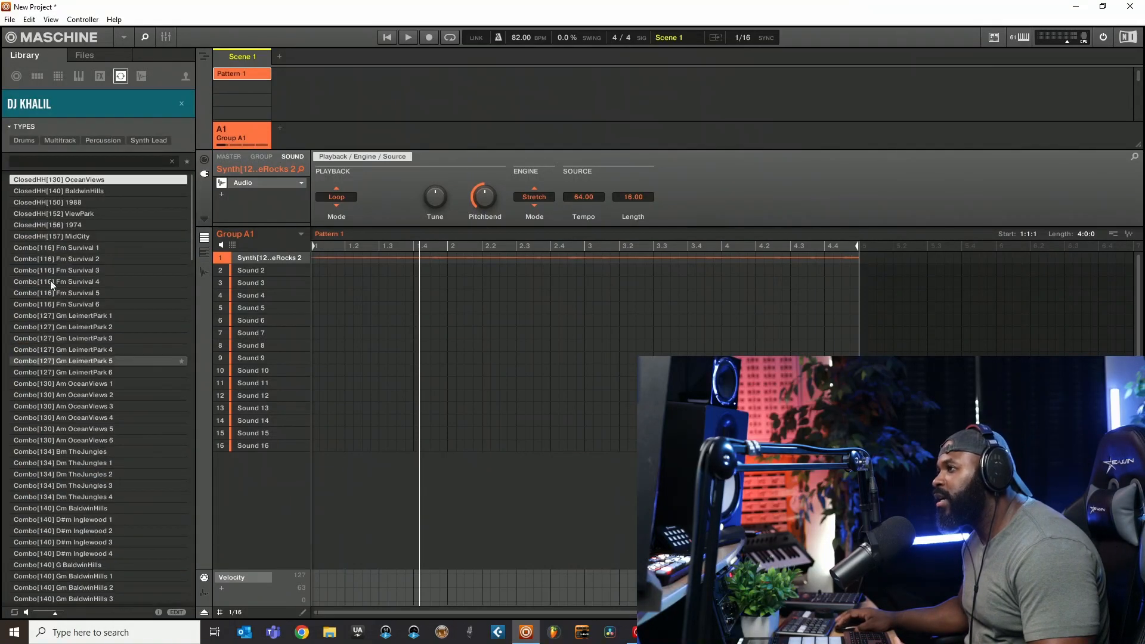
- Load Combo[116] Fm Survival 2 into the first sound, try a pattern length of 2:0:0, and set it back to 4:0:0
click(63, 259)
drag(46, 259, 249, 256)
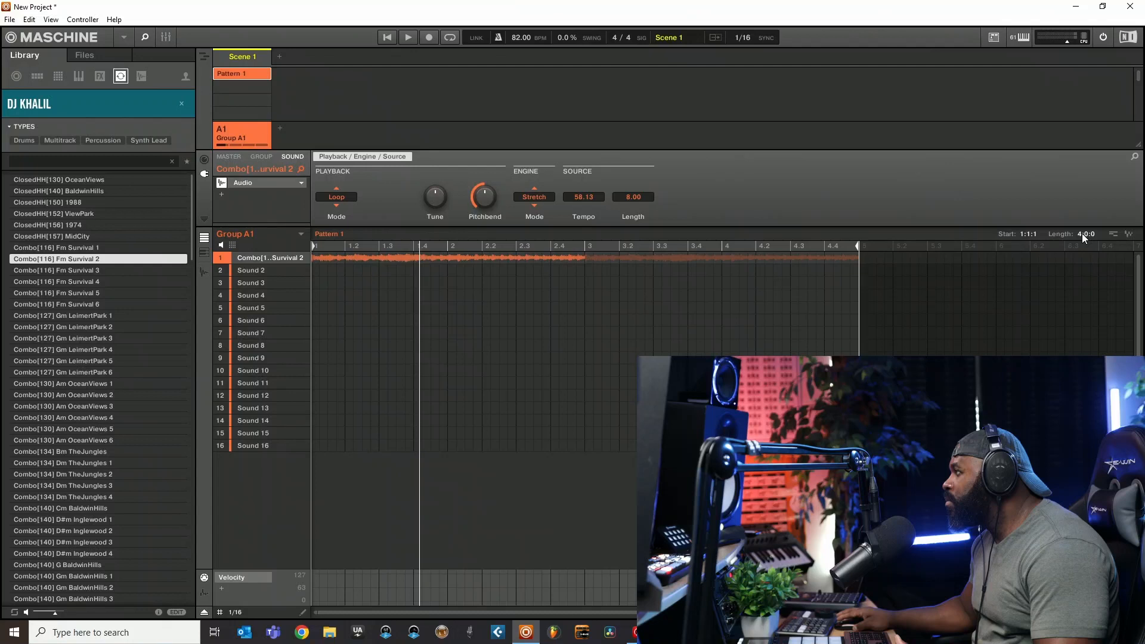
scroll(1082, 234, down, 2)
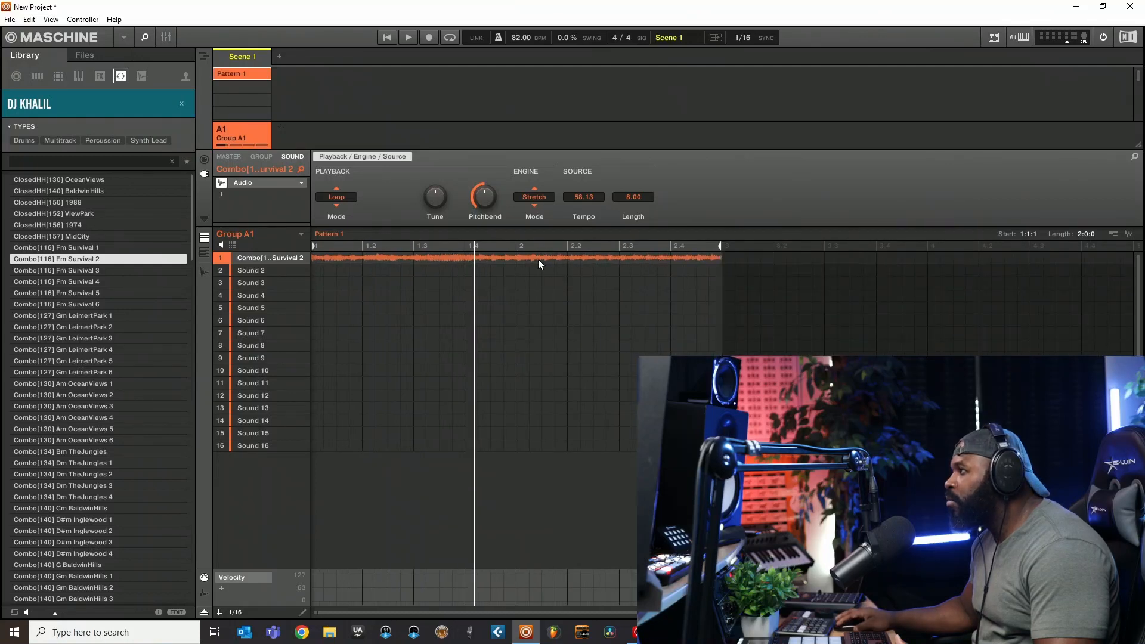
scroll(1080, 237, up, 2)
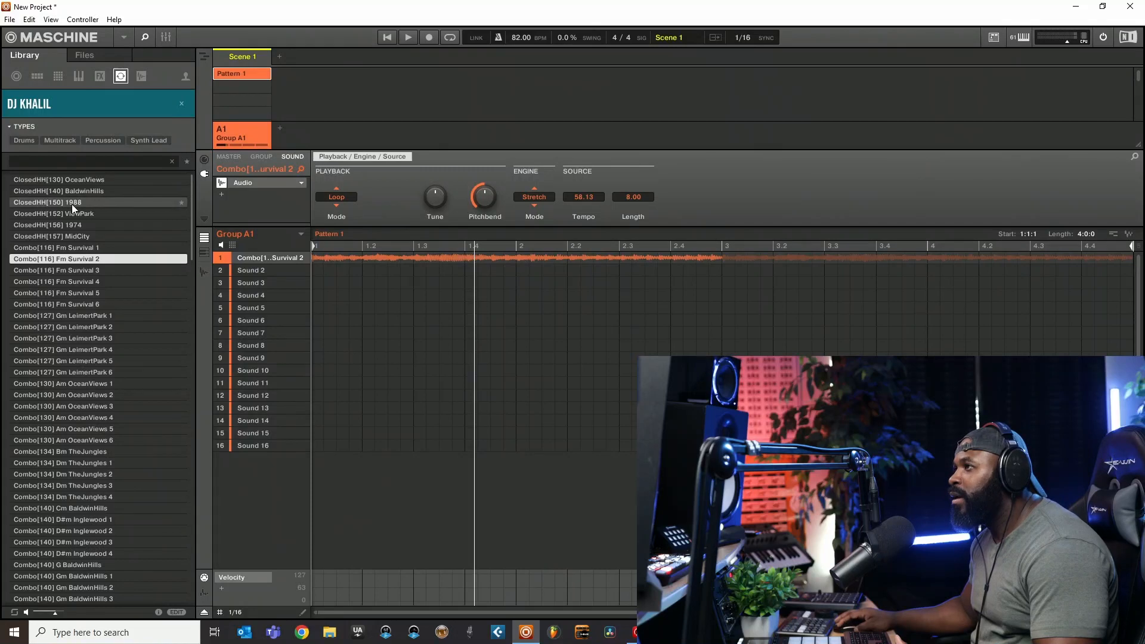
- Play the pattern and lower the project tempo to 71 BPM while it runs
key(space)
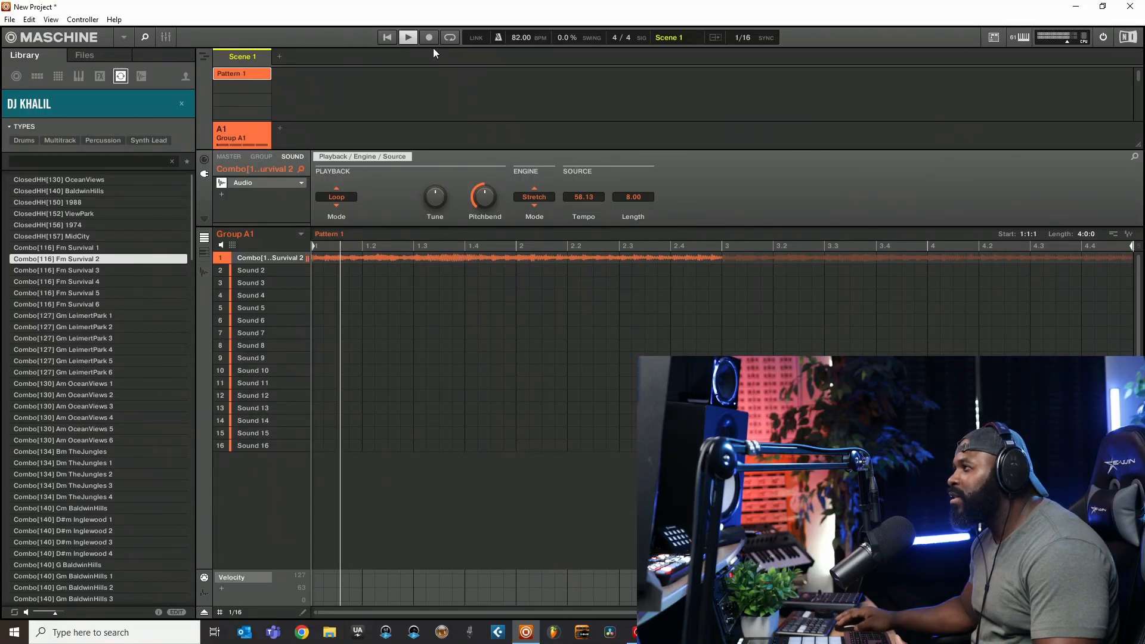
drag(520, 37, 520, 54)
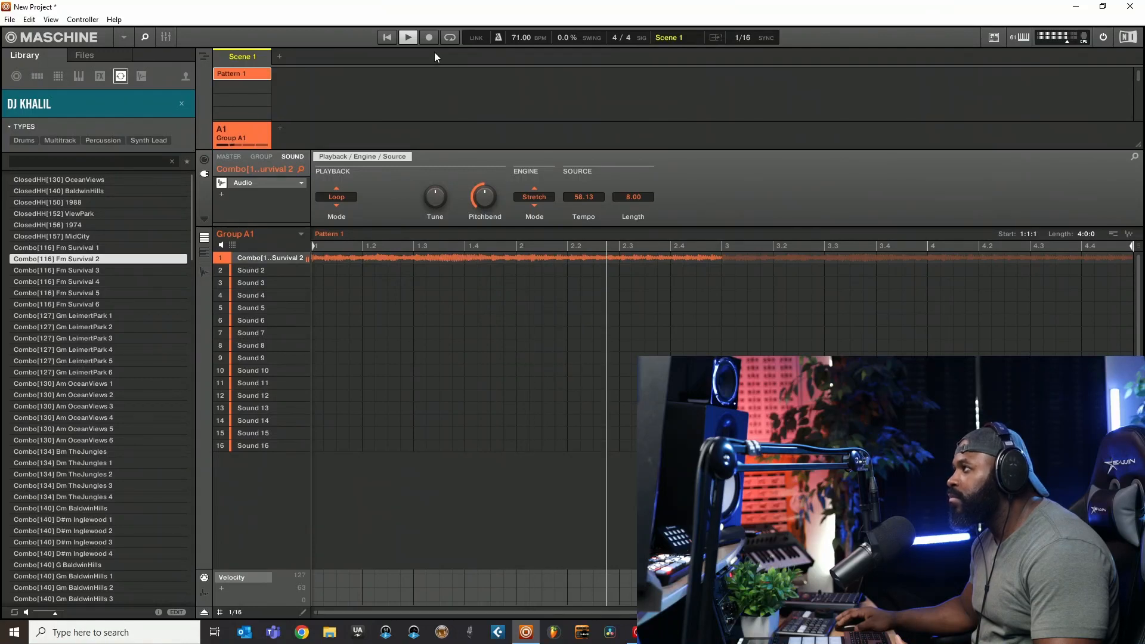
- Stop playback and look through the internal plug-ins available for the first sound's slot without replacing its Audio plug-in
click(409, 42)
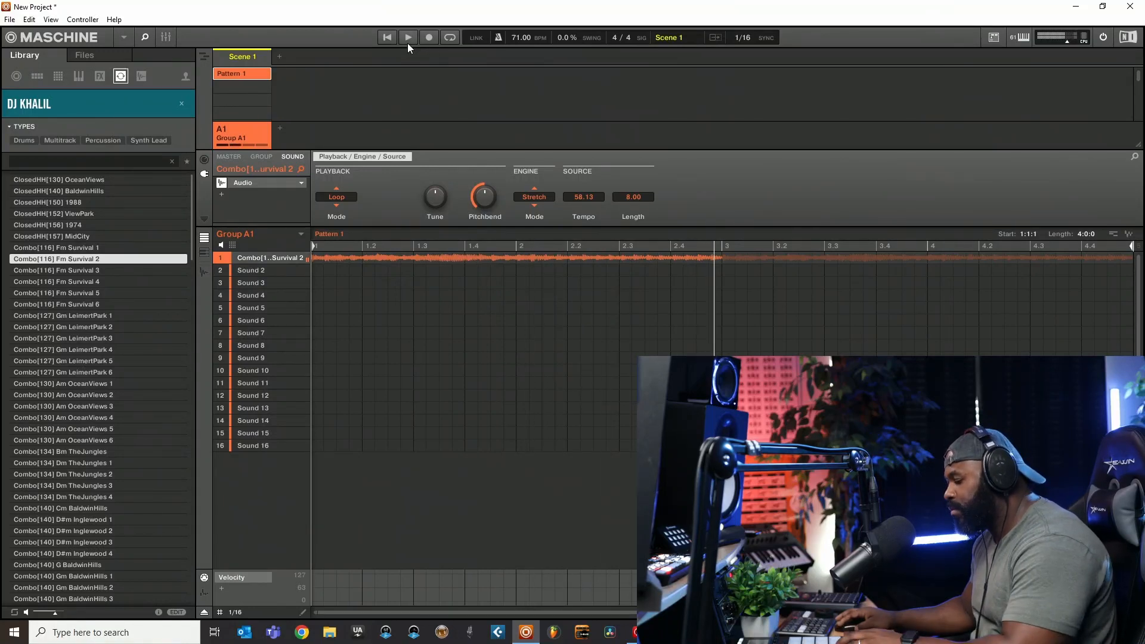
click(303, 182)
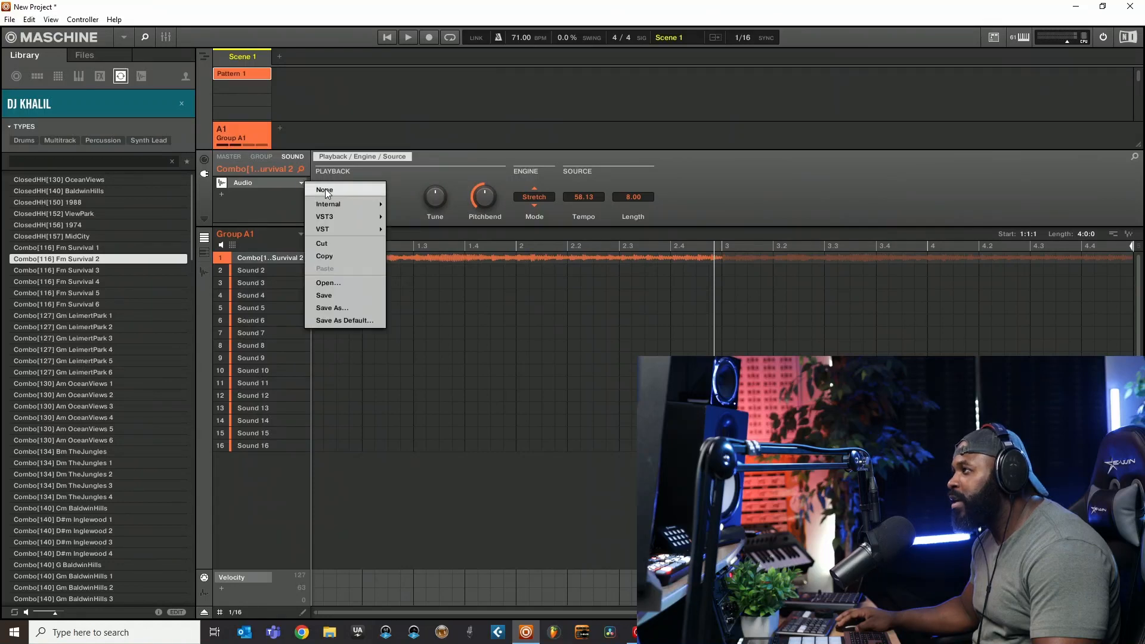
mouse_move(327, 202)
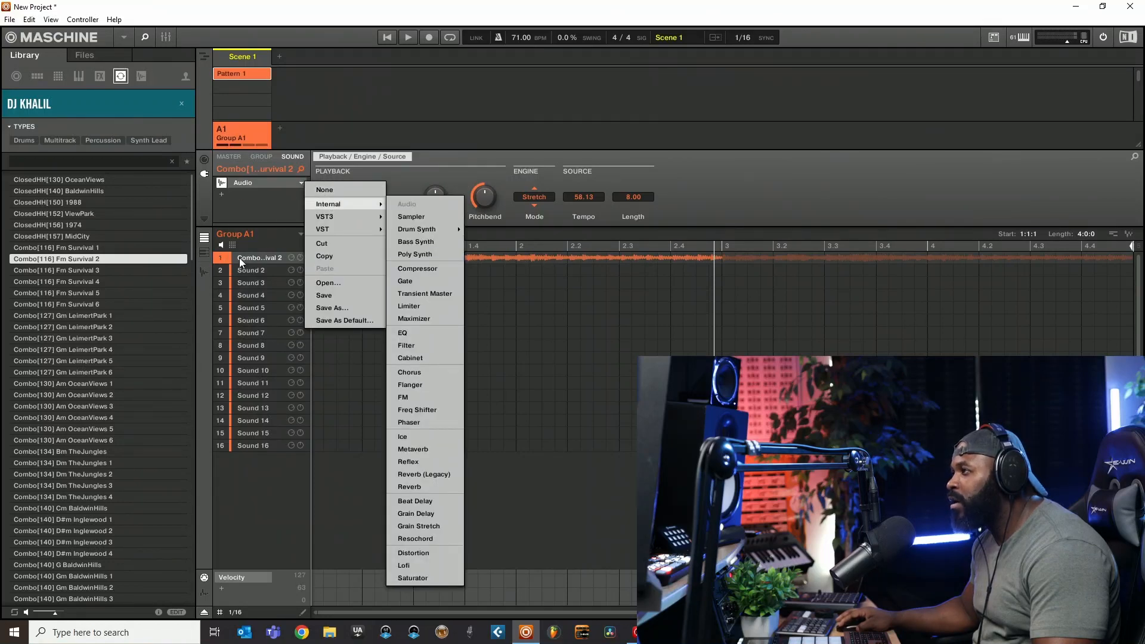
click(33, 200)
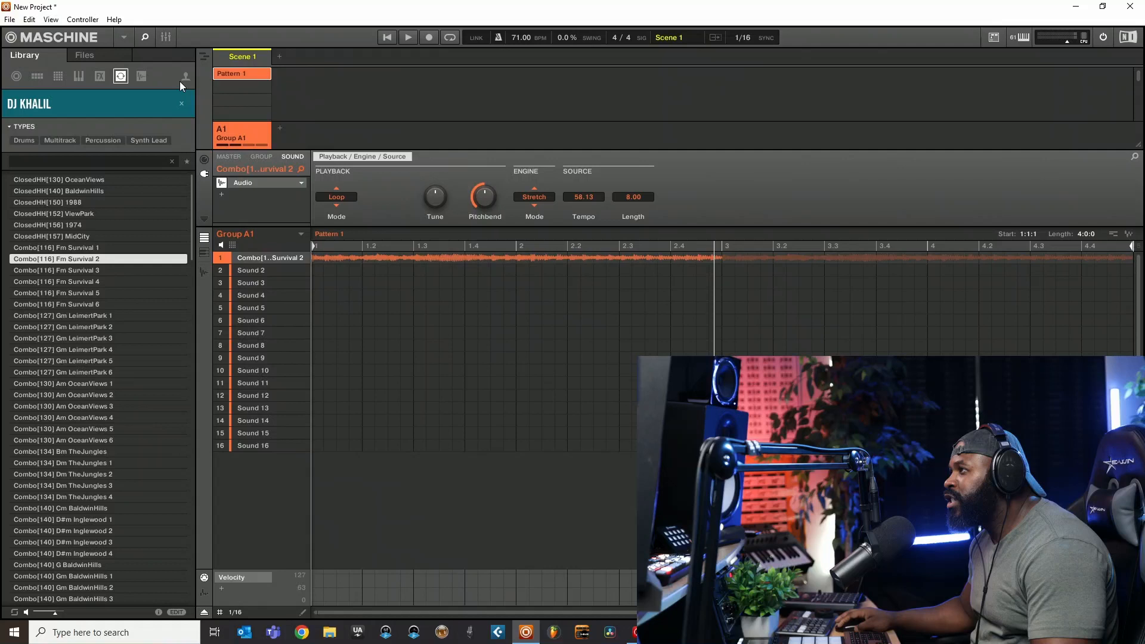
- Show the one-shots in the library, clear the DJ Khalil product filter, and glance through the one-shot products
click(140, 76)
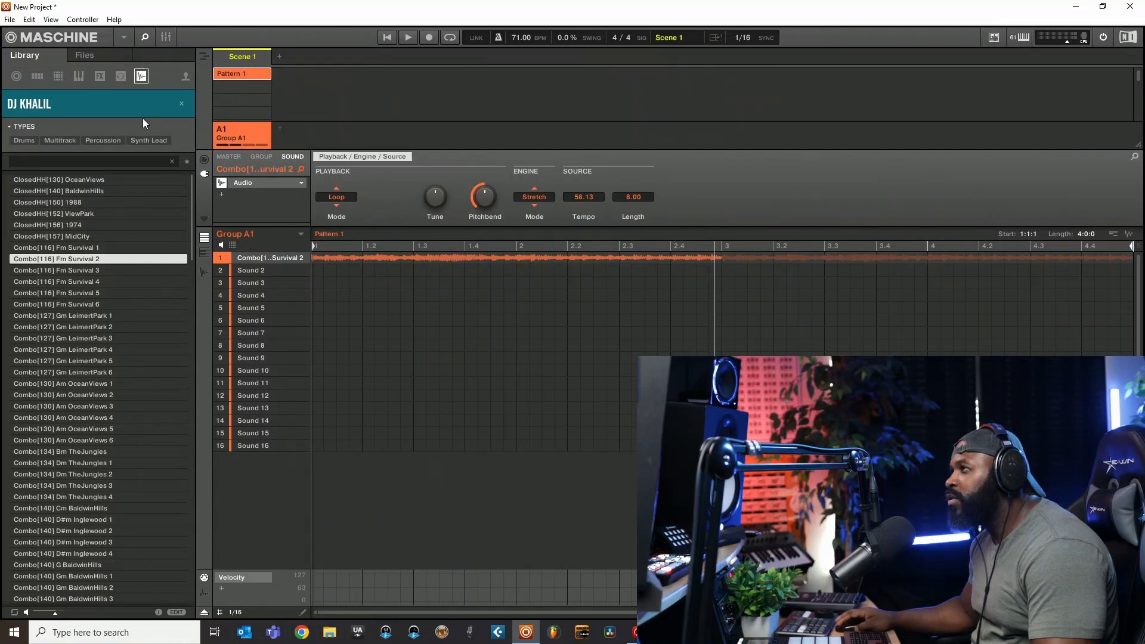
click(182, 104)
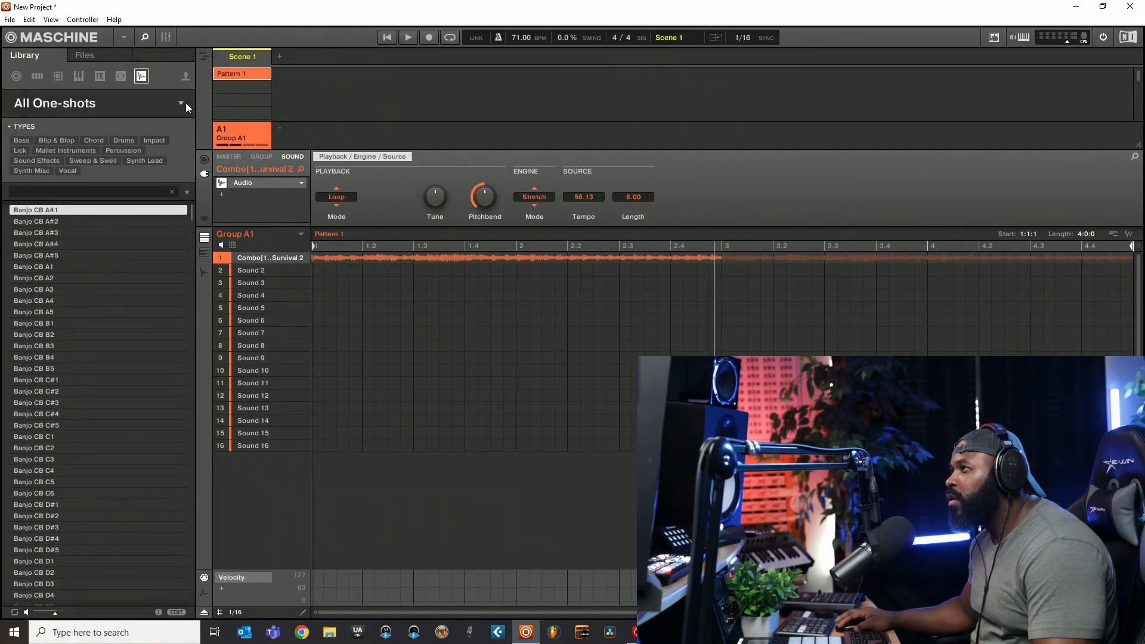
click(87, 105)
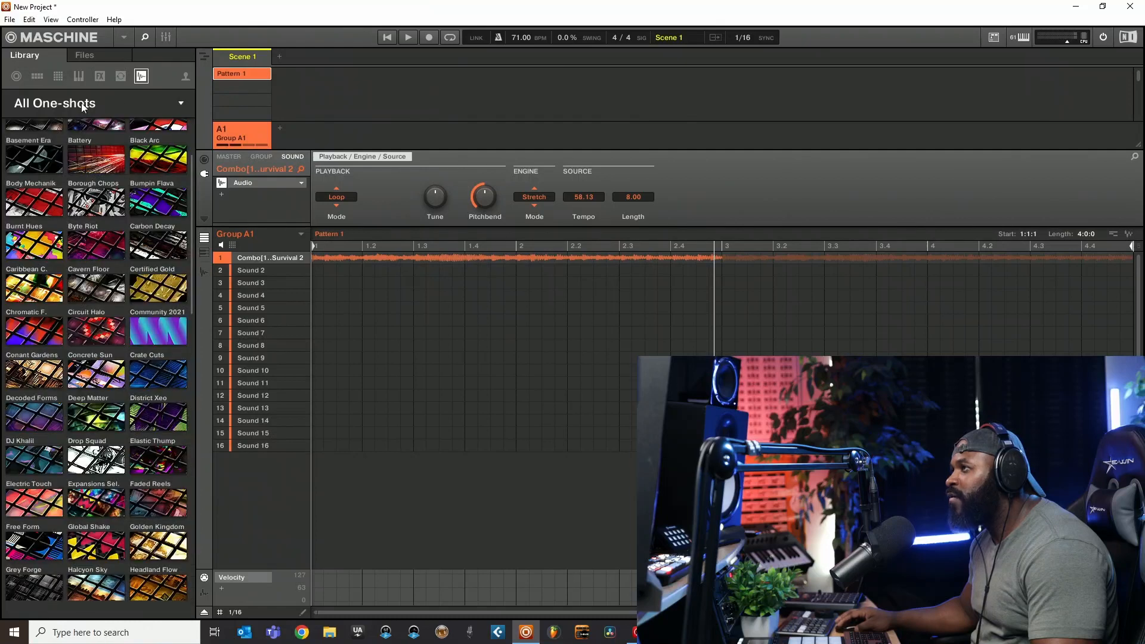
click(98, 100)
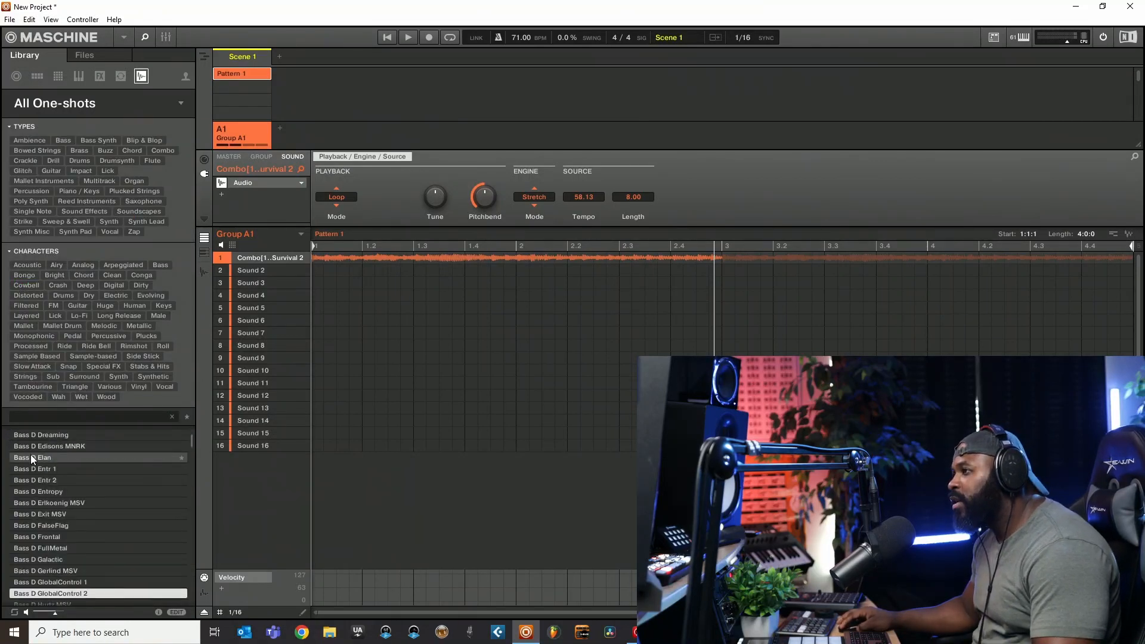
- Audition the one-shots Bass D Elan, Bass D Entr 2 and Bass D Erlkoenig MSV
click(30, 456)
click(33, 479)
click(42, 503)
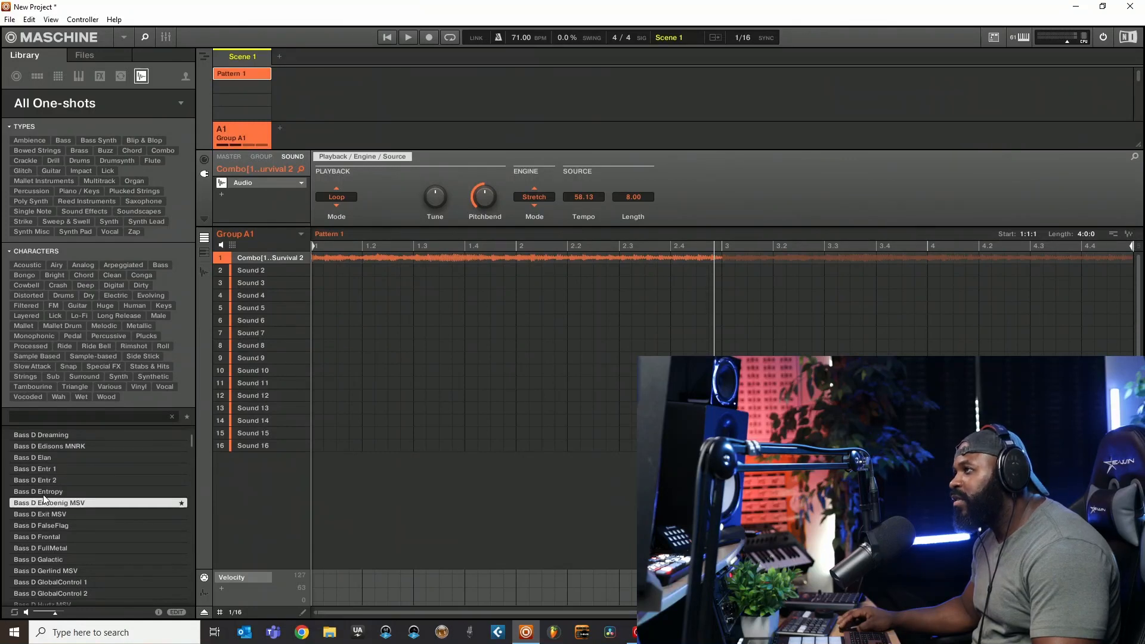
- Load the one-shot Bass D Cronotilus MSV into the second sound and compare its plug-in with the first sound's
click(59, 79)
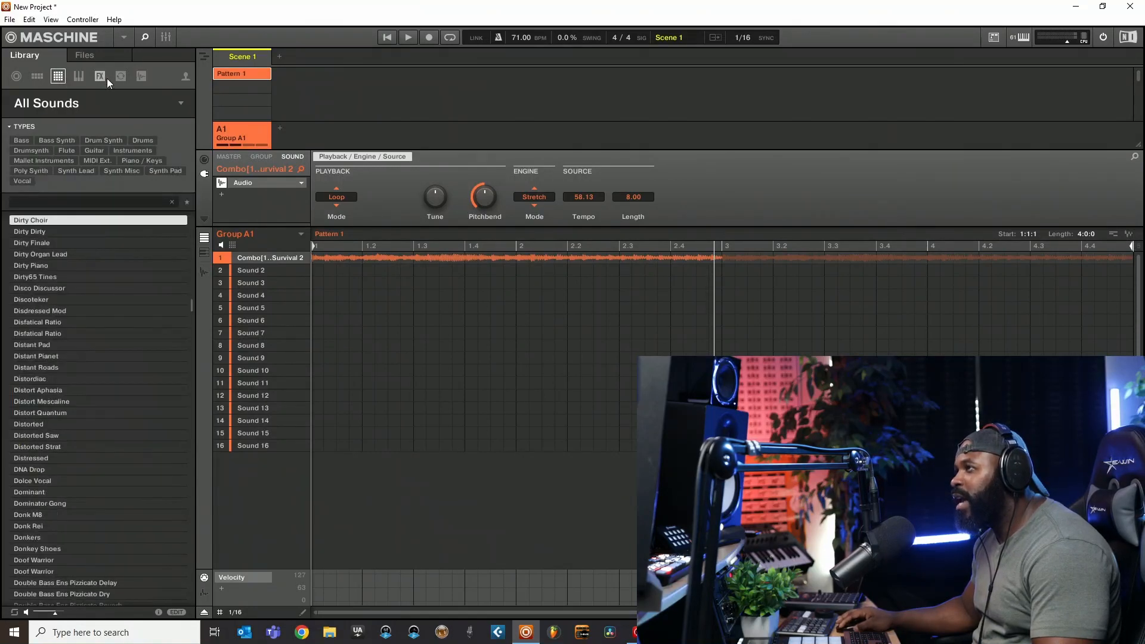
click(139, 74)
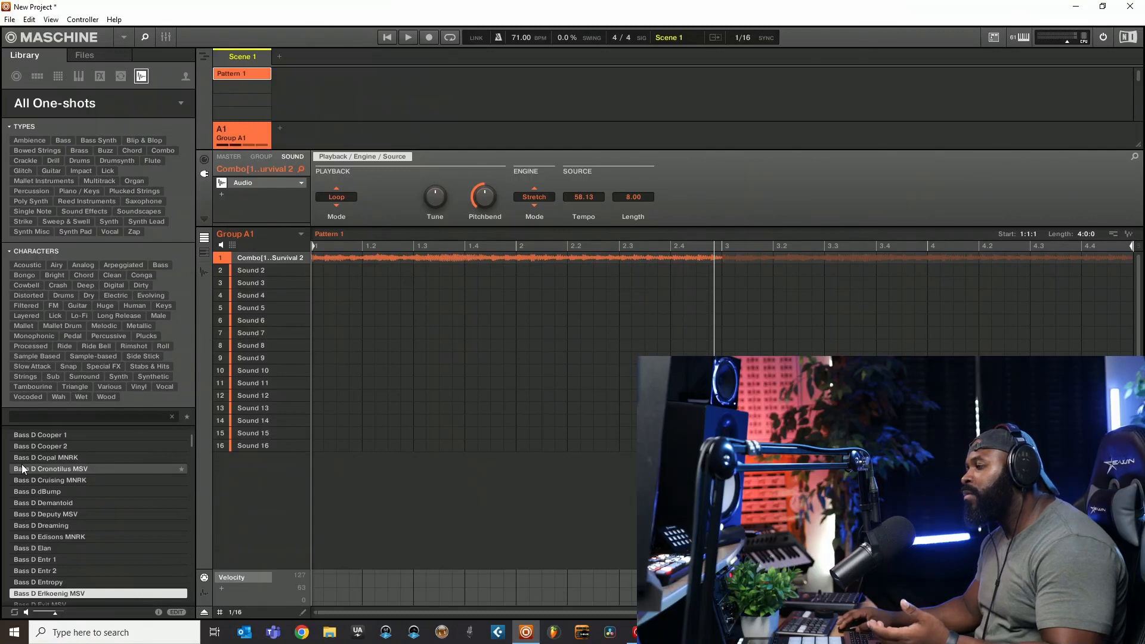
drag(22, 469, 262, 271)
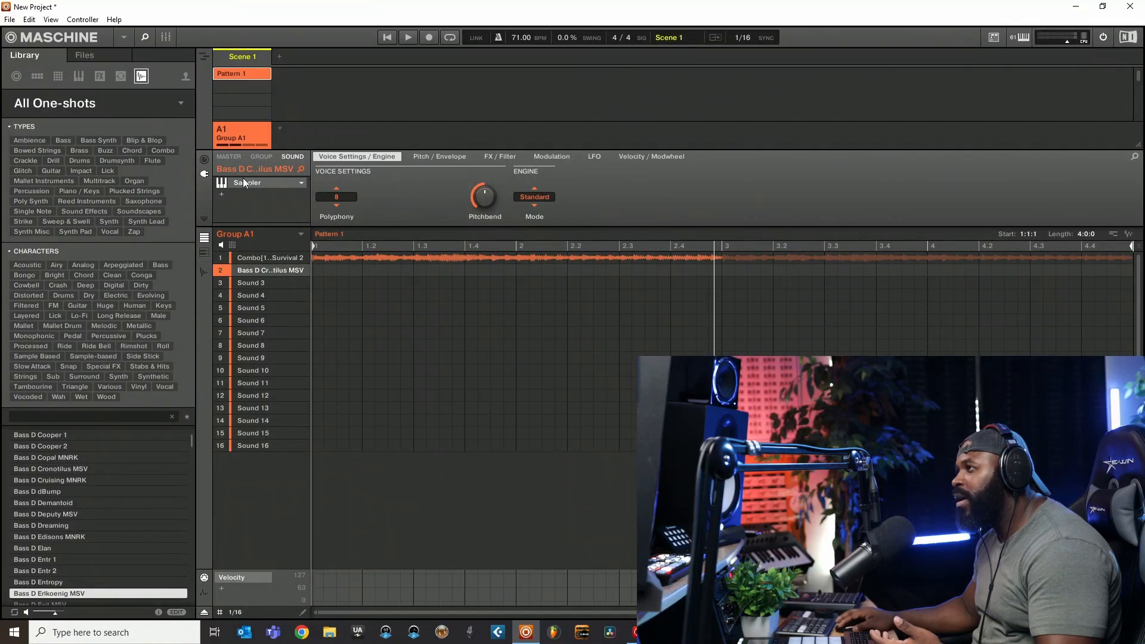
click(248, 257)
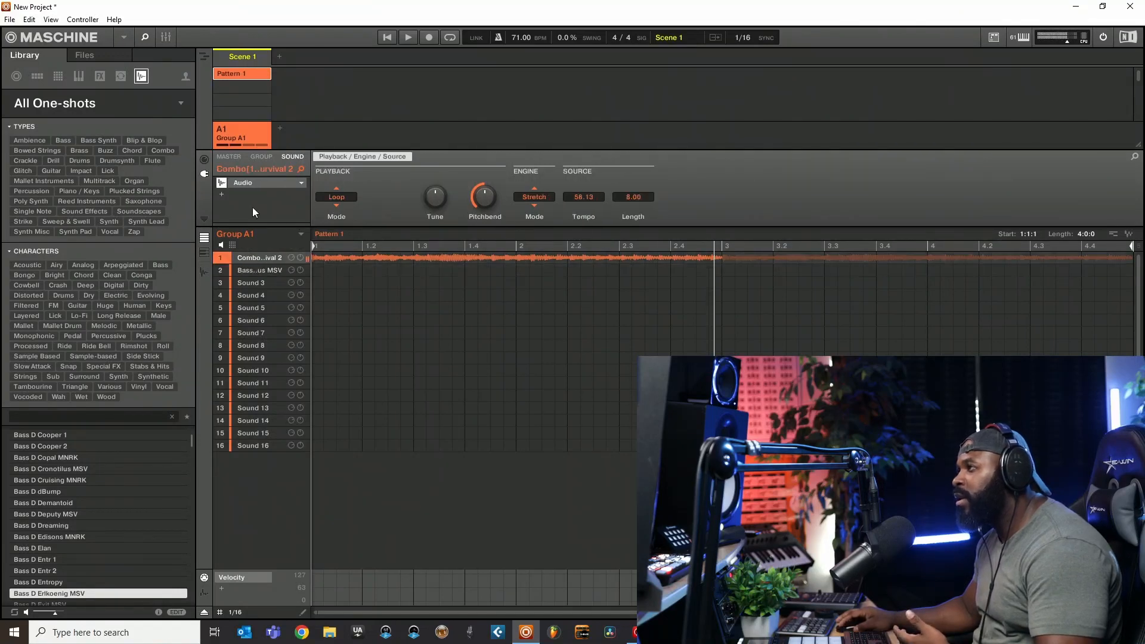
click(257, 270)
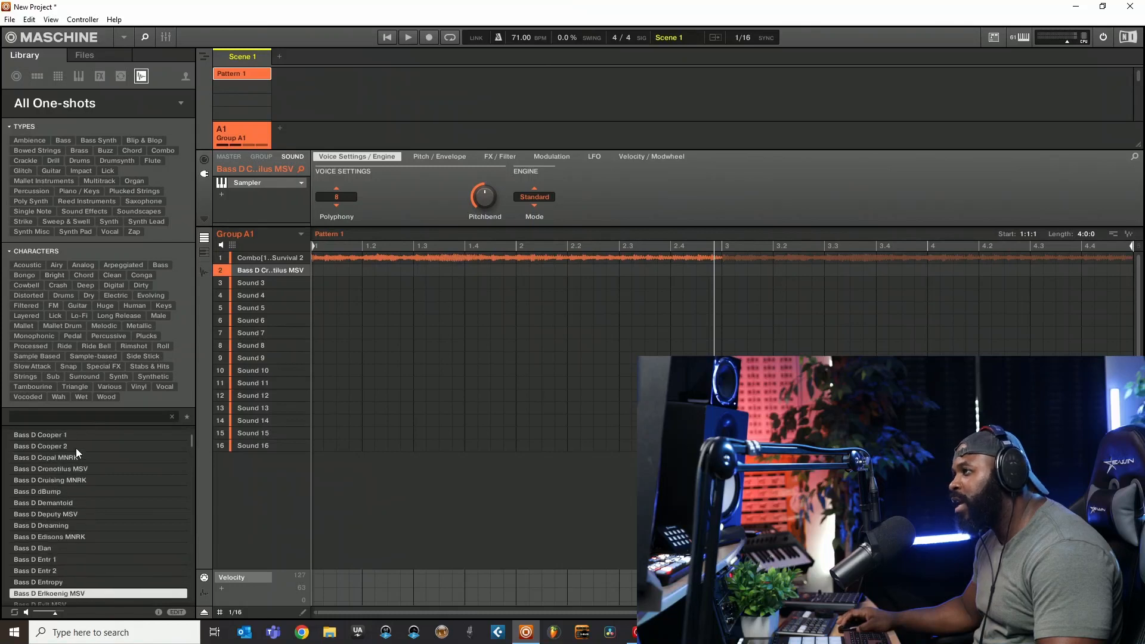
- Review the one-shot products by vendor, collapsing and expanding the Native Instruments section, and return to the one-shot list
click(88, 102)
scroll(135, 318, up, 2)
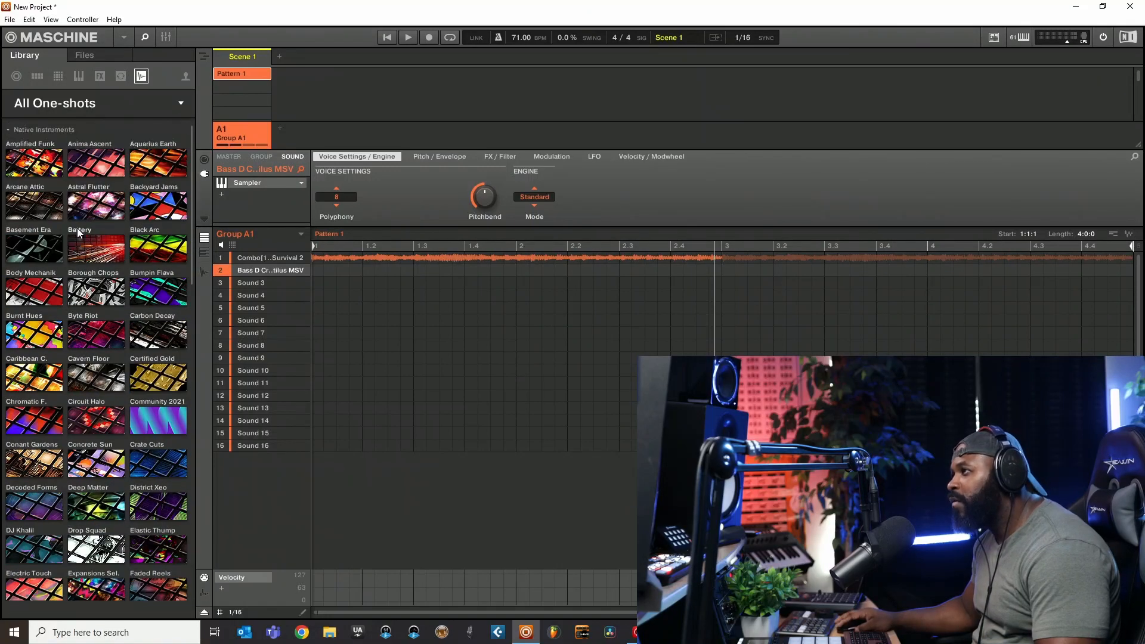
click(24, 129)
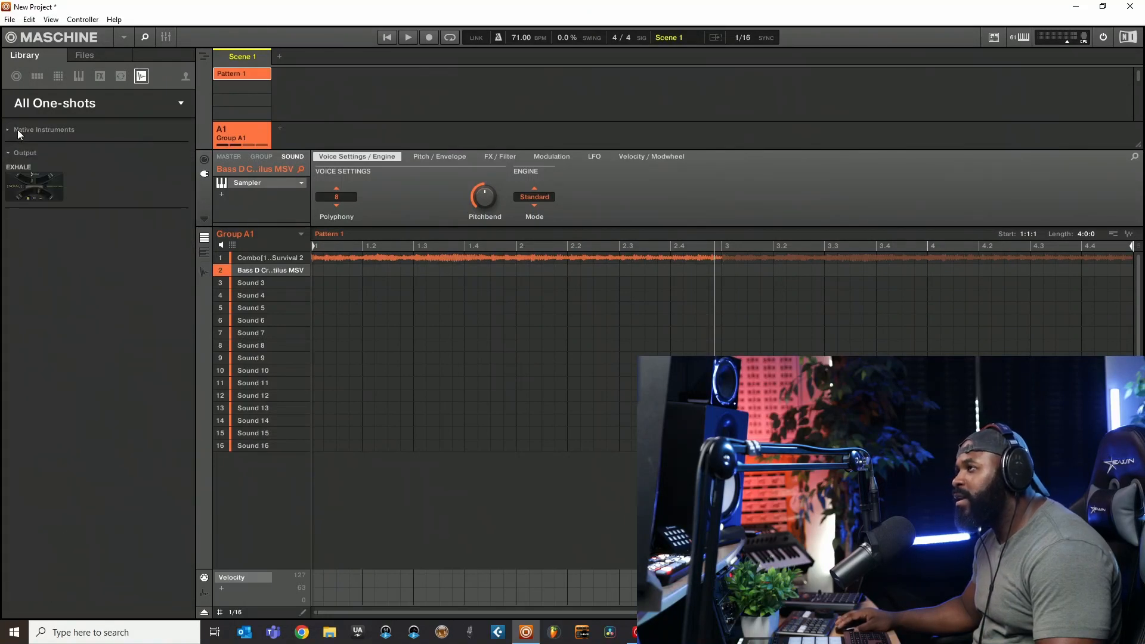
click(34, 131)
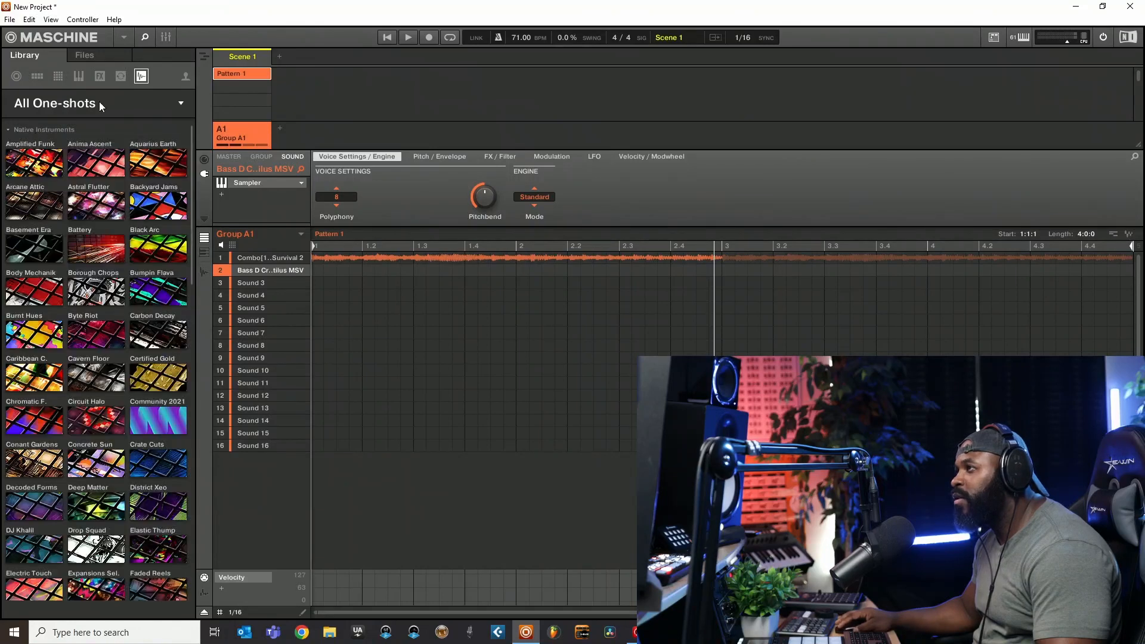
click(99, 102)
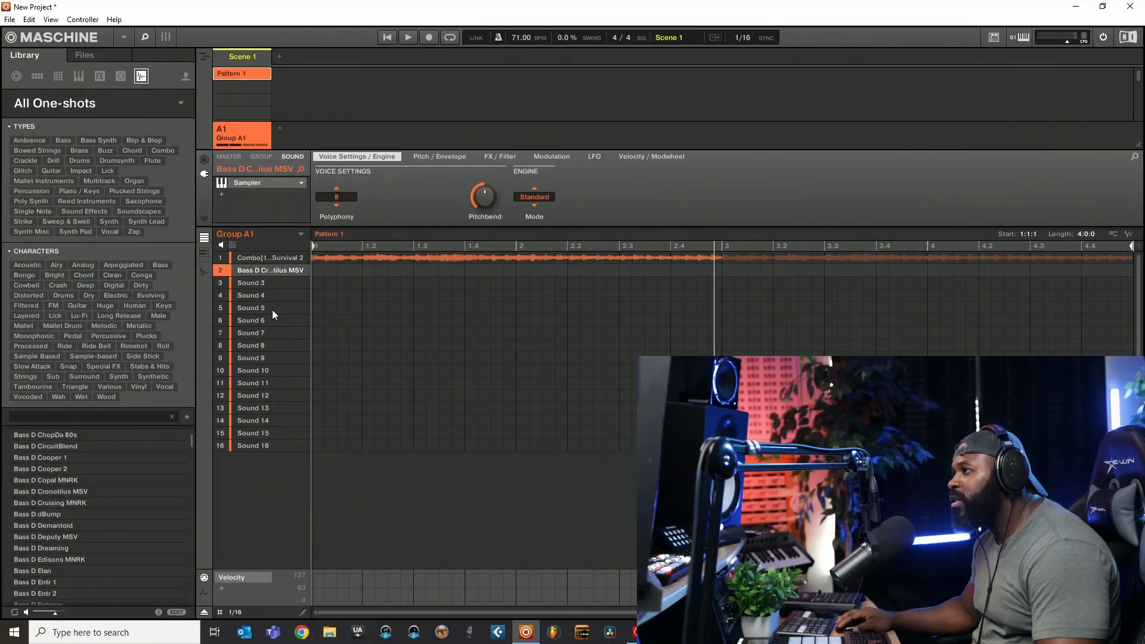
click(75, 492)
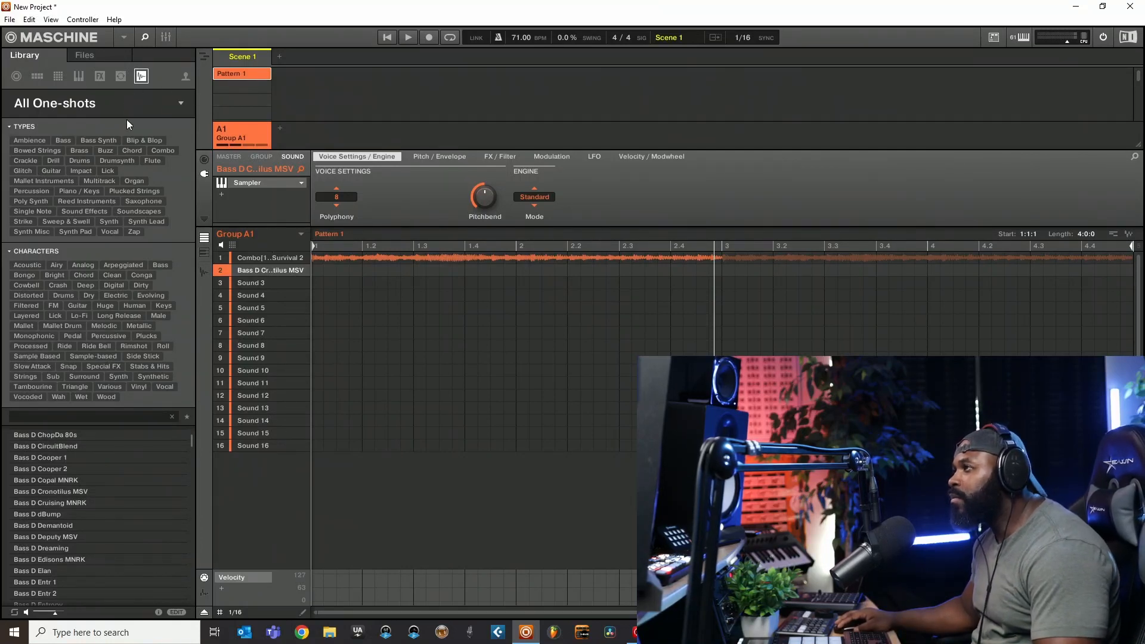
- Browse the computer's files, open the Hihats folder of DECAP - Drums That Knock Vol. 9, and audition Clear Tone Hihat 4.wav
click(109, 60)
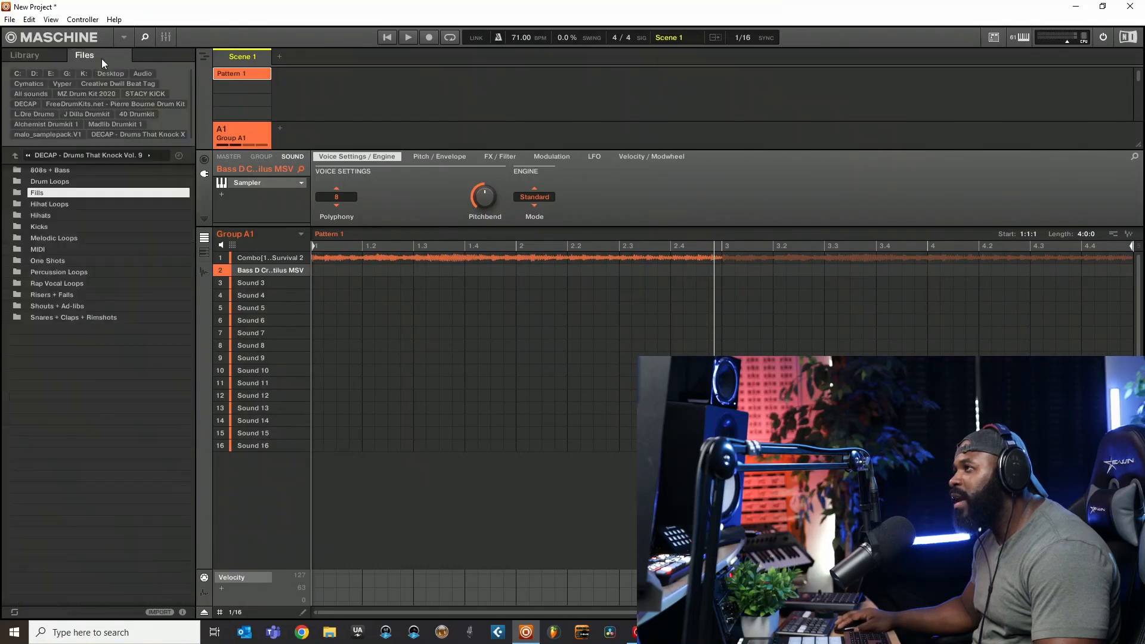
double_click(33, 216)
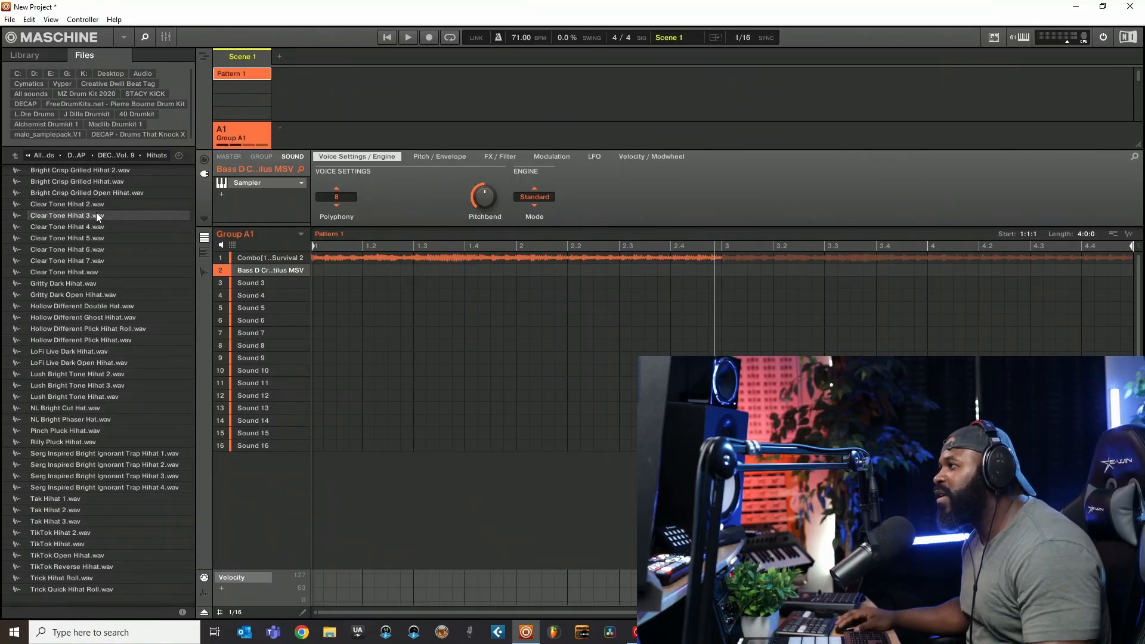
click(72, 230)
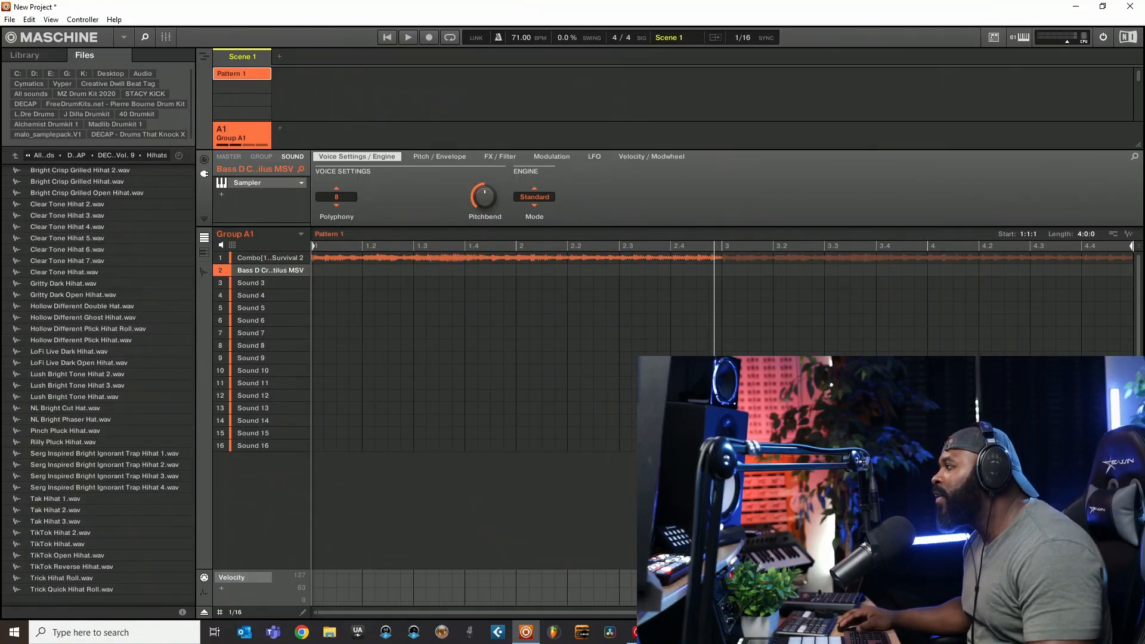